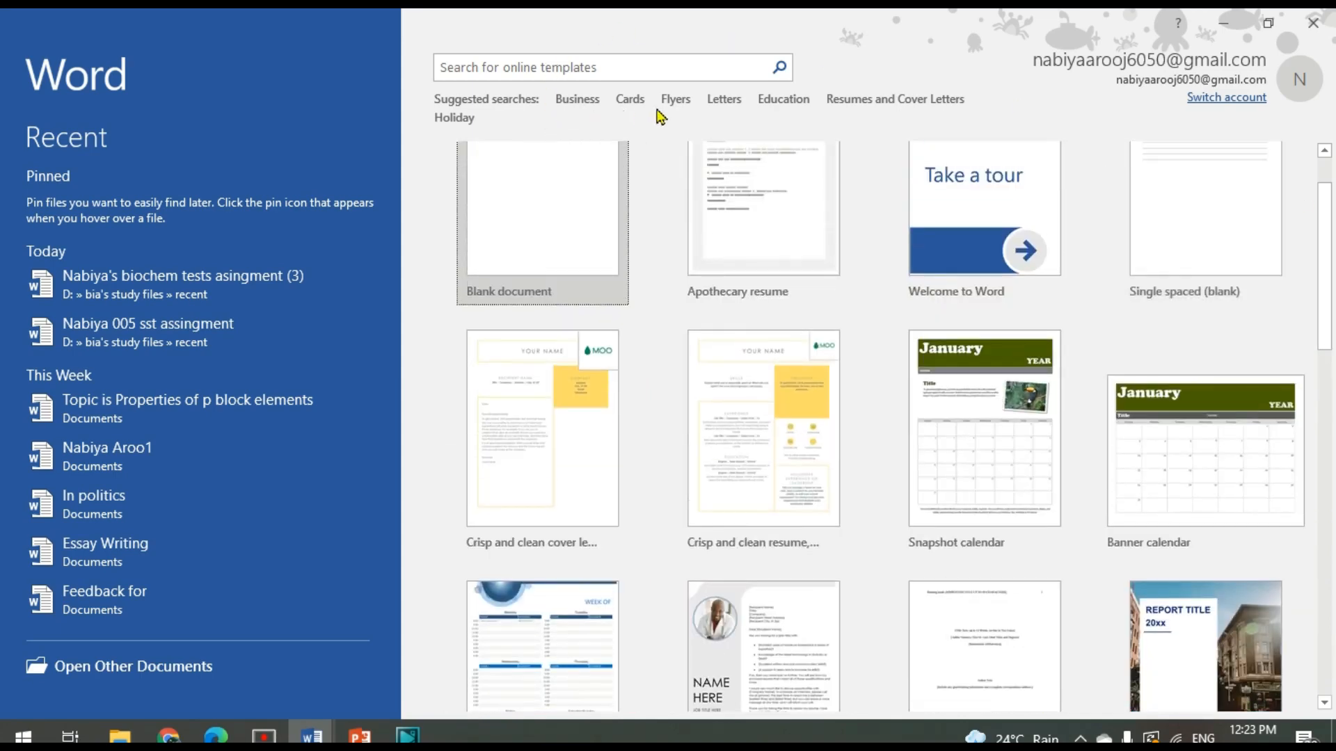
# Browse the Business templates and their full category list, and return to the start screen
pyautogui.click(588, 106)
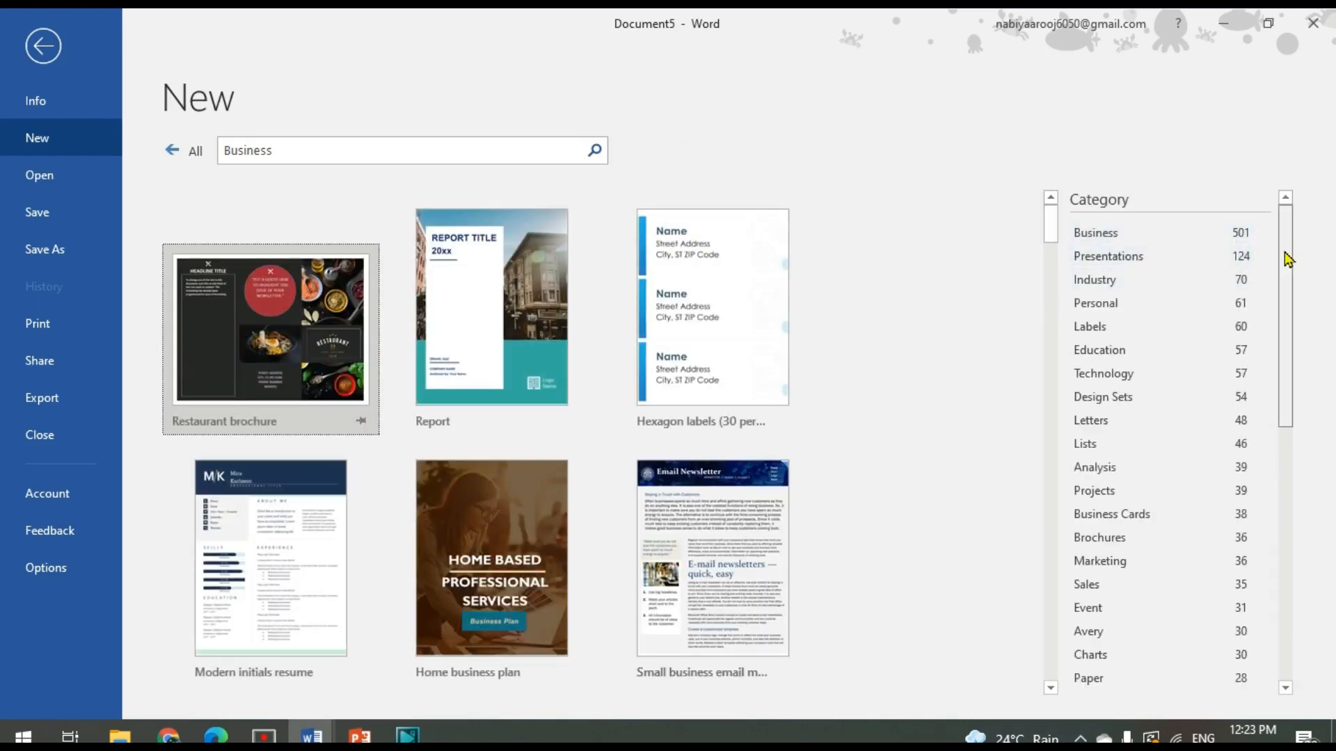
pyautogui.moveTo(1288, 258); pyautogui.dragTo(1313, 510)
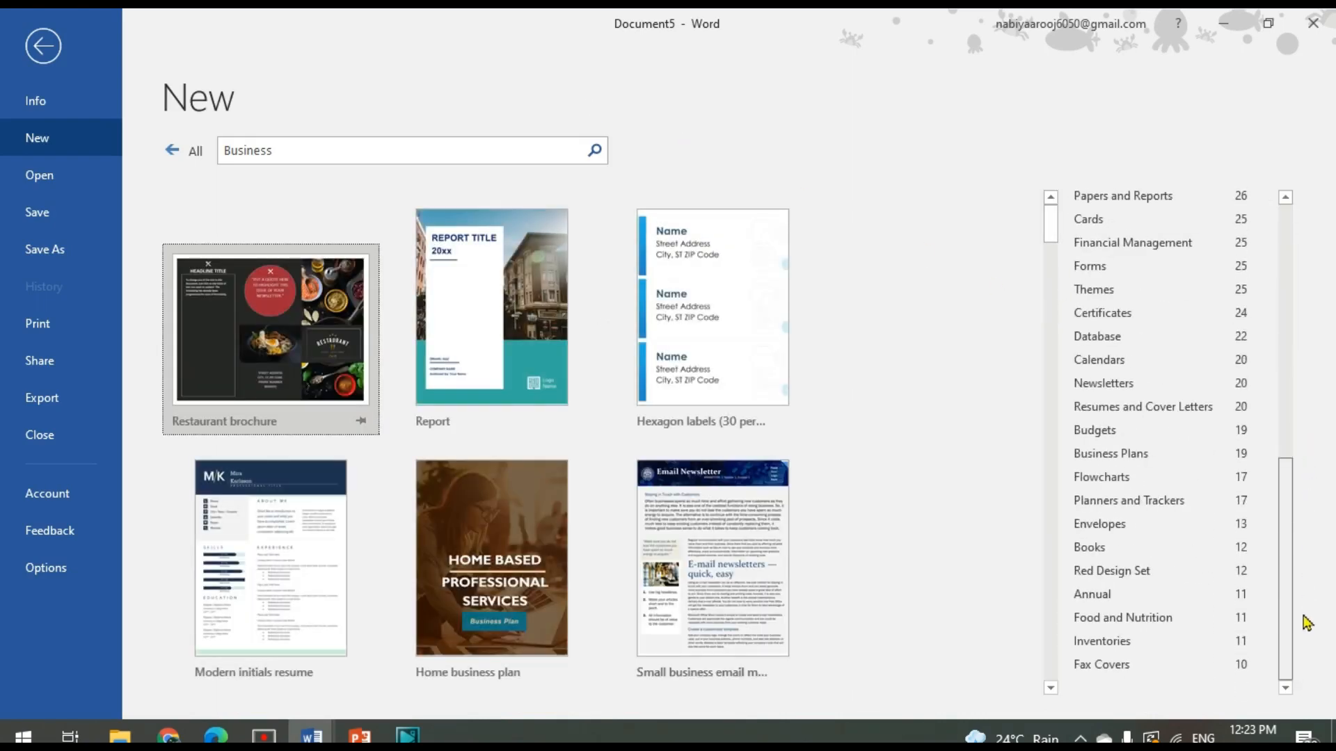
pyautogui.moveTo(1283, 457); pyautogui.dragTo(1284, 247)
pyautogui.click(45, 48)
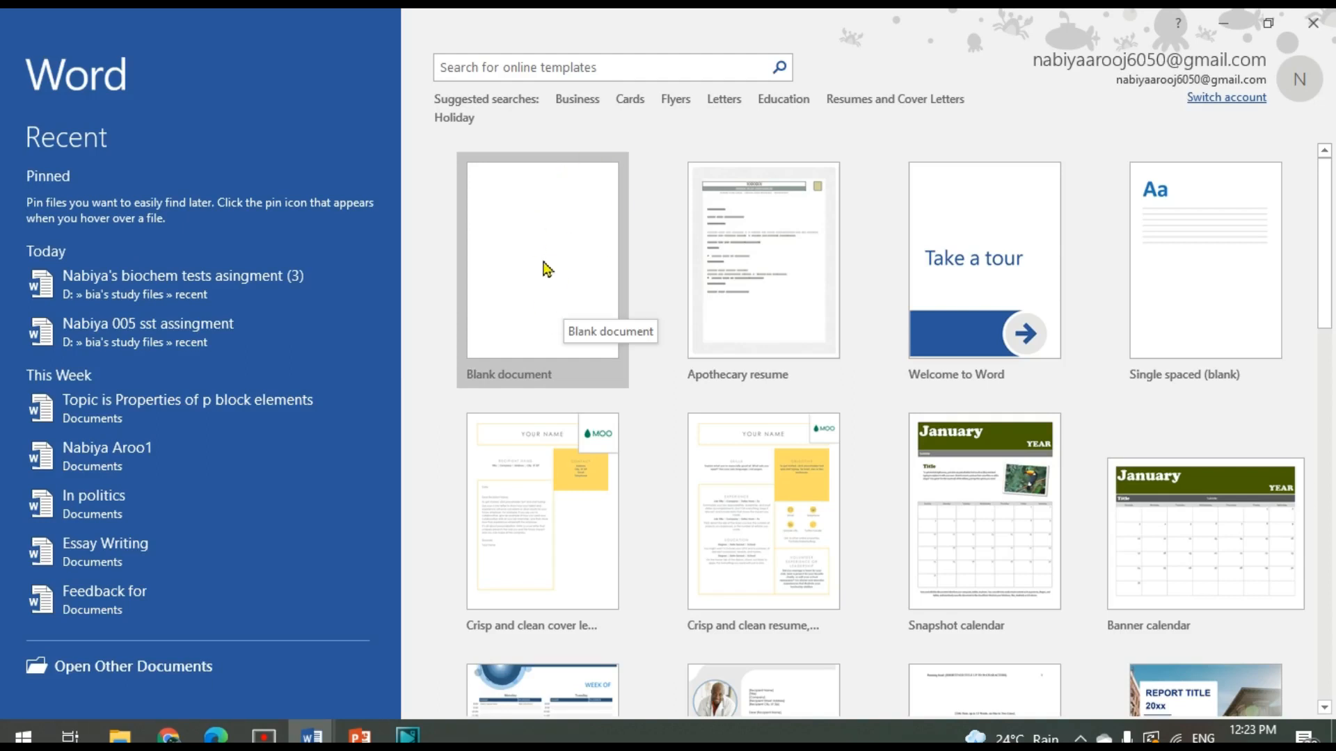
# Create a new blank document
pyautogui.click(539, 292)
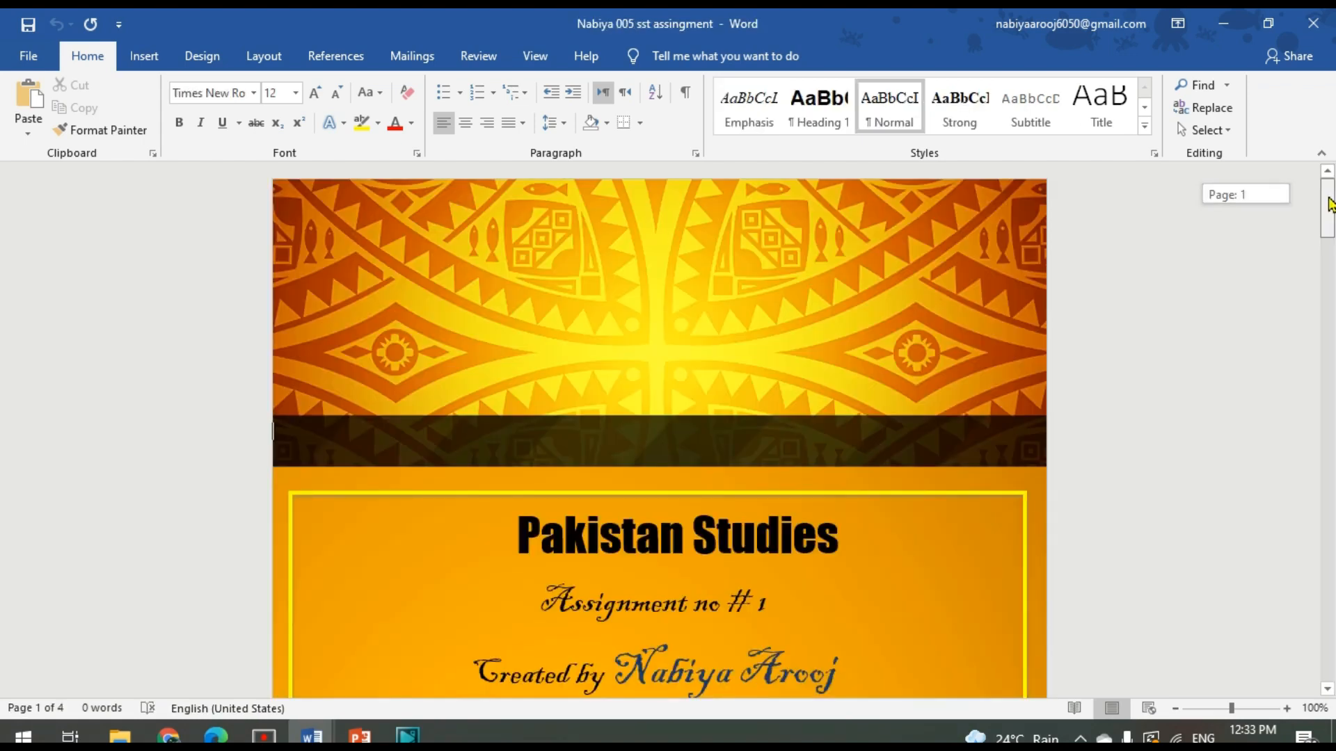
# Look through the finished social studies assignments, the feedback essay and the biochemistry assignment with its flower pictures
pyautogui.moveTo(1330, 190); pyautogui.dragTo(1325, 663)
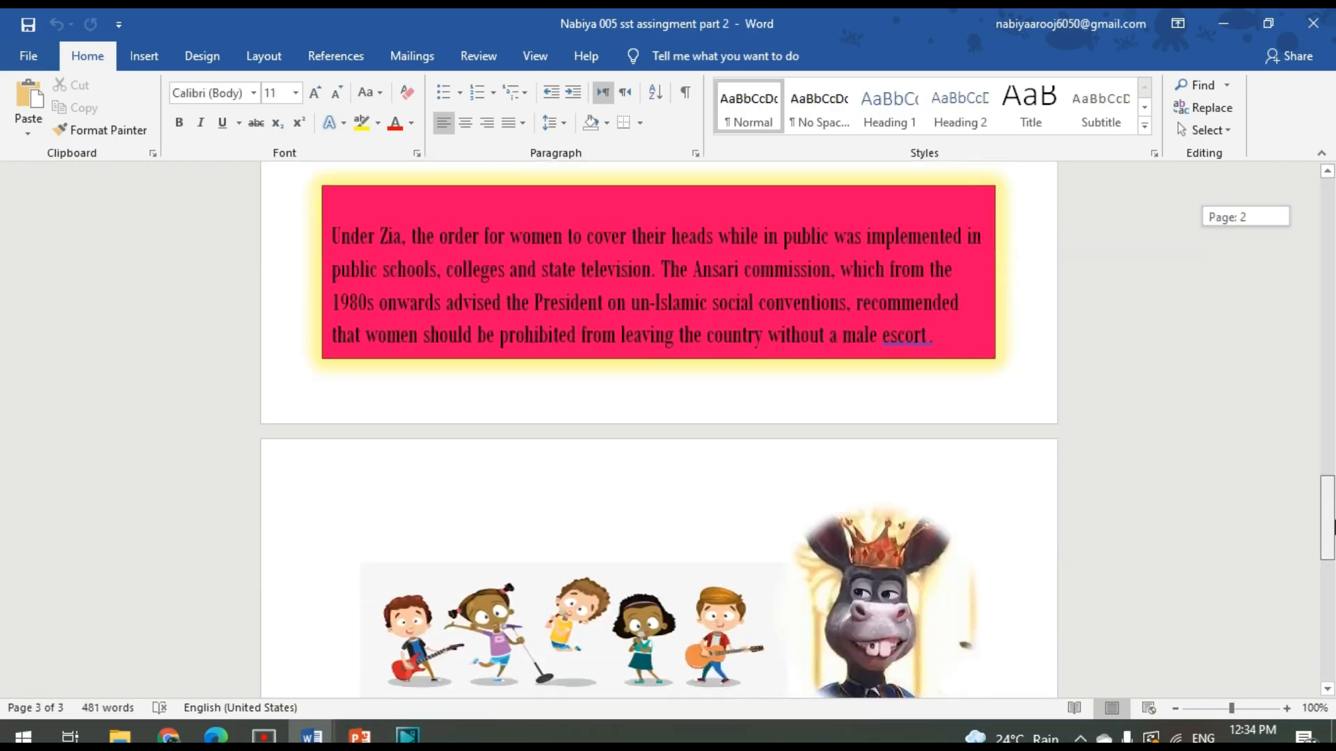
pyautogui.moveTo(1333, 476); pyautogui.dragTo(1334, 651)
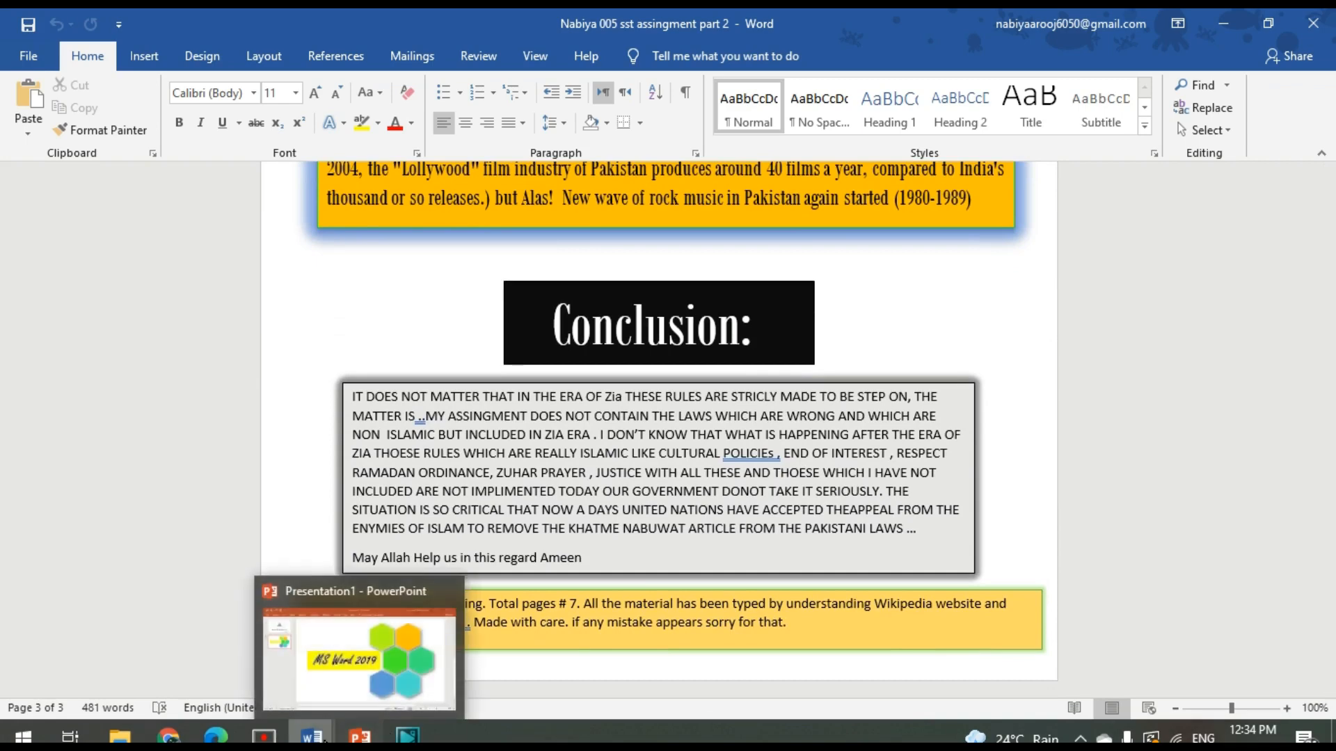
pyautogui.moveTo(314, 738)
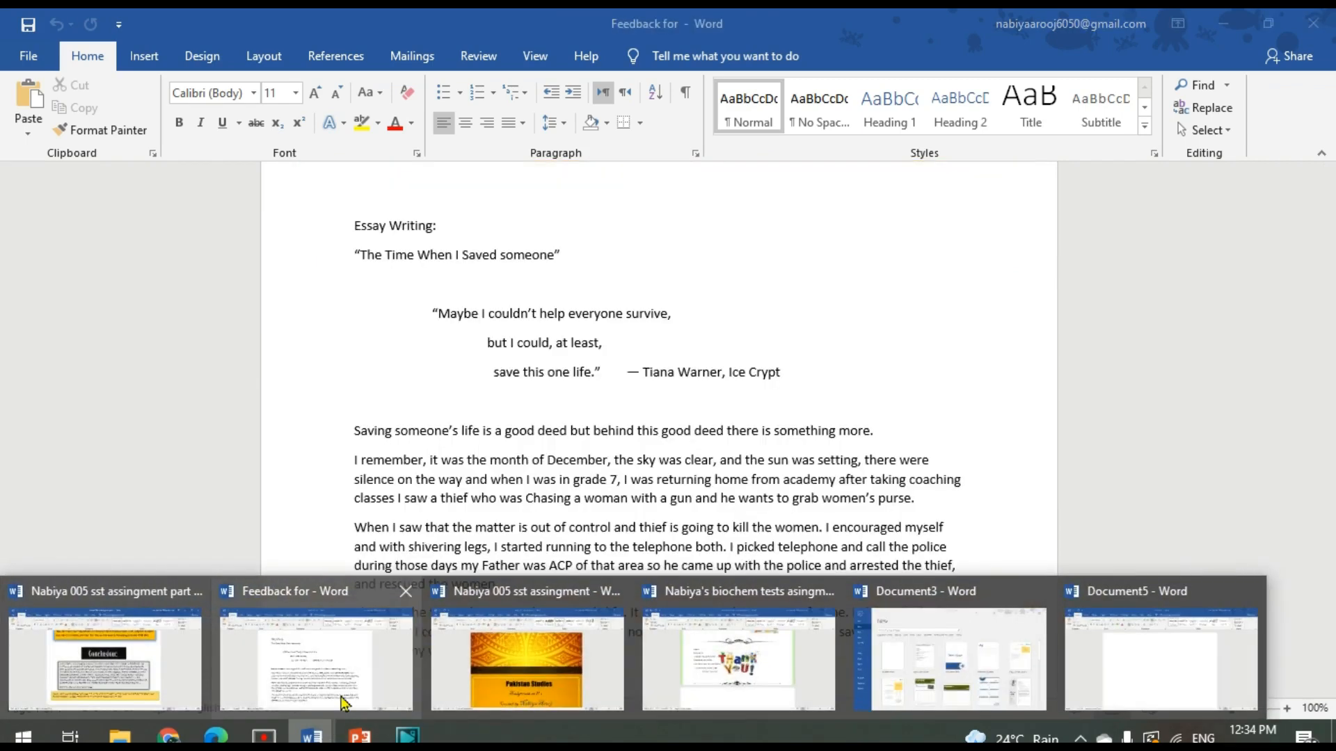
pyautogui.click(341, 703)
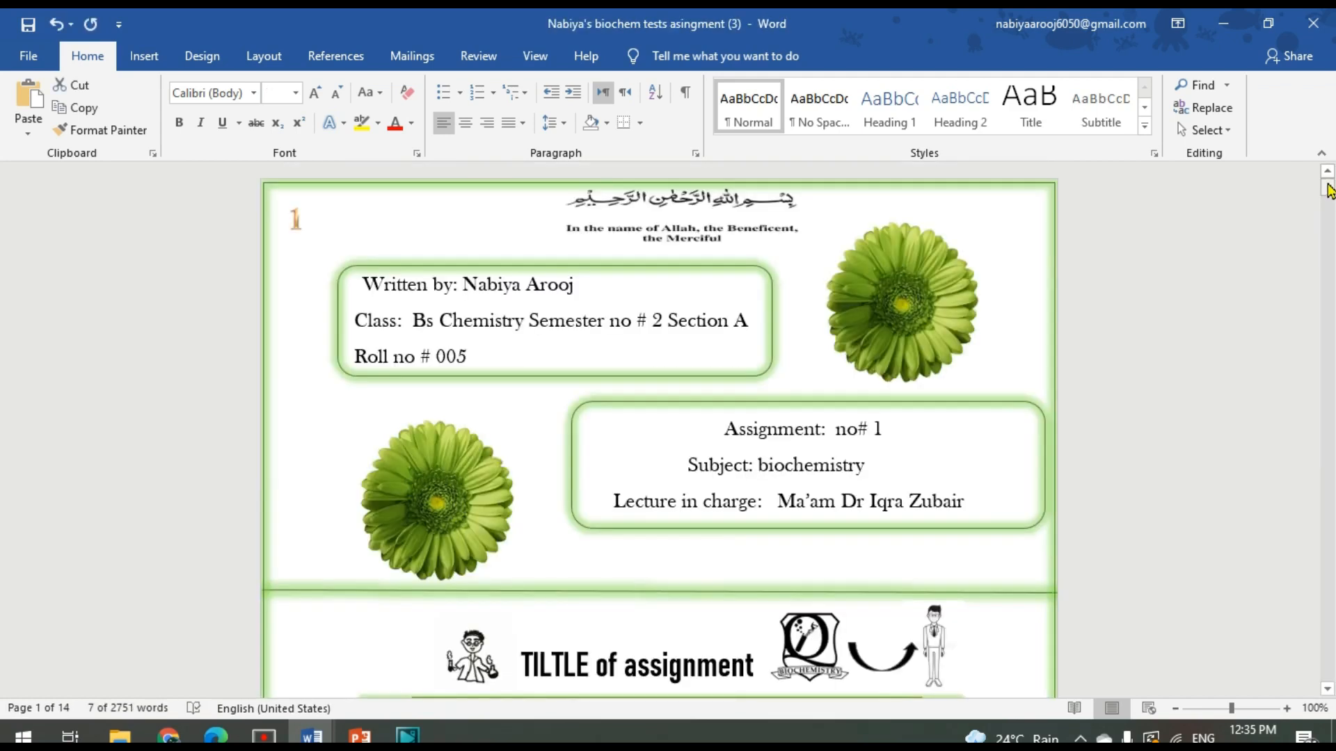
pyautogui.click(915, 306)
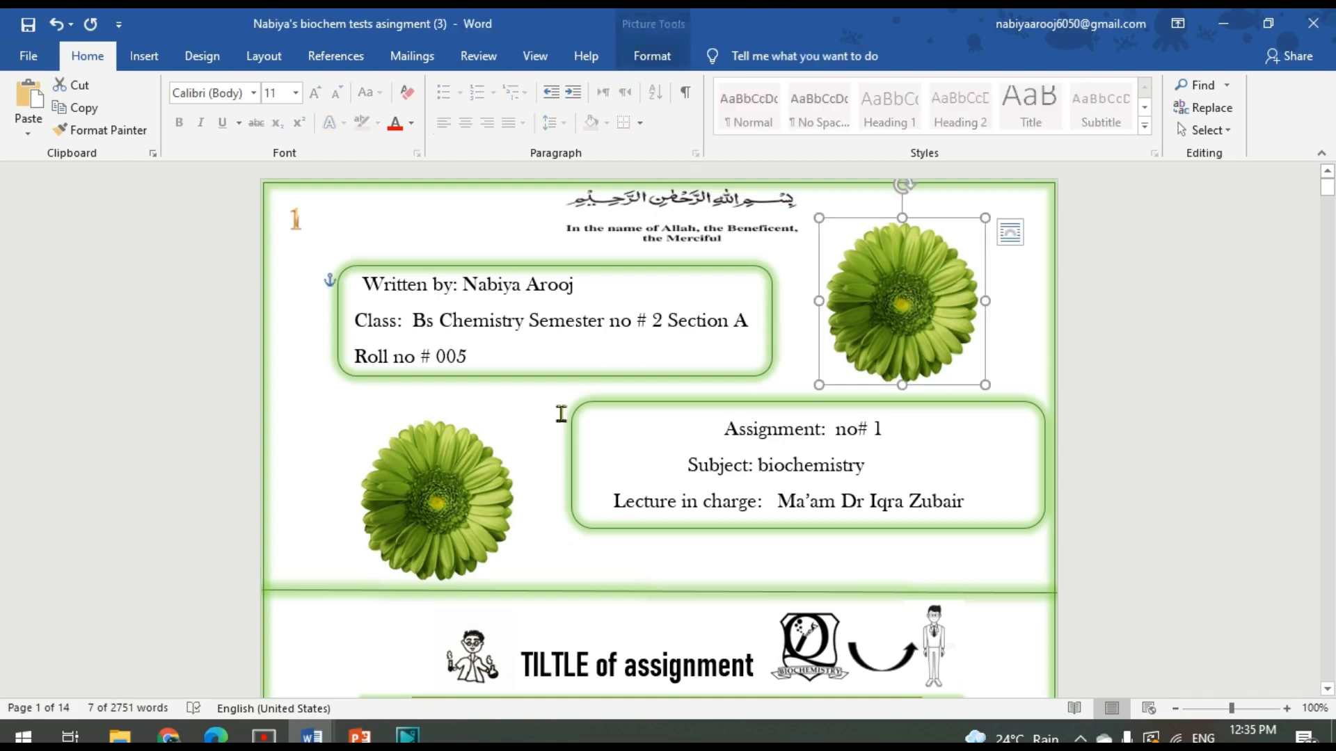
pyautogui.click(449, 476)
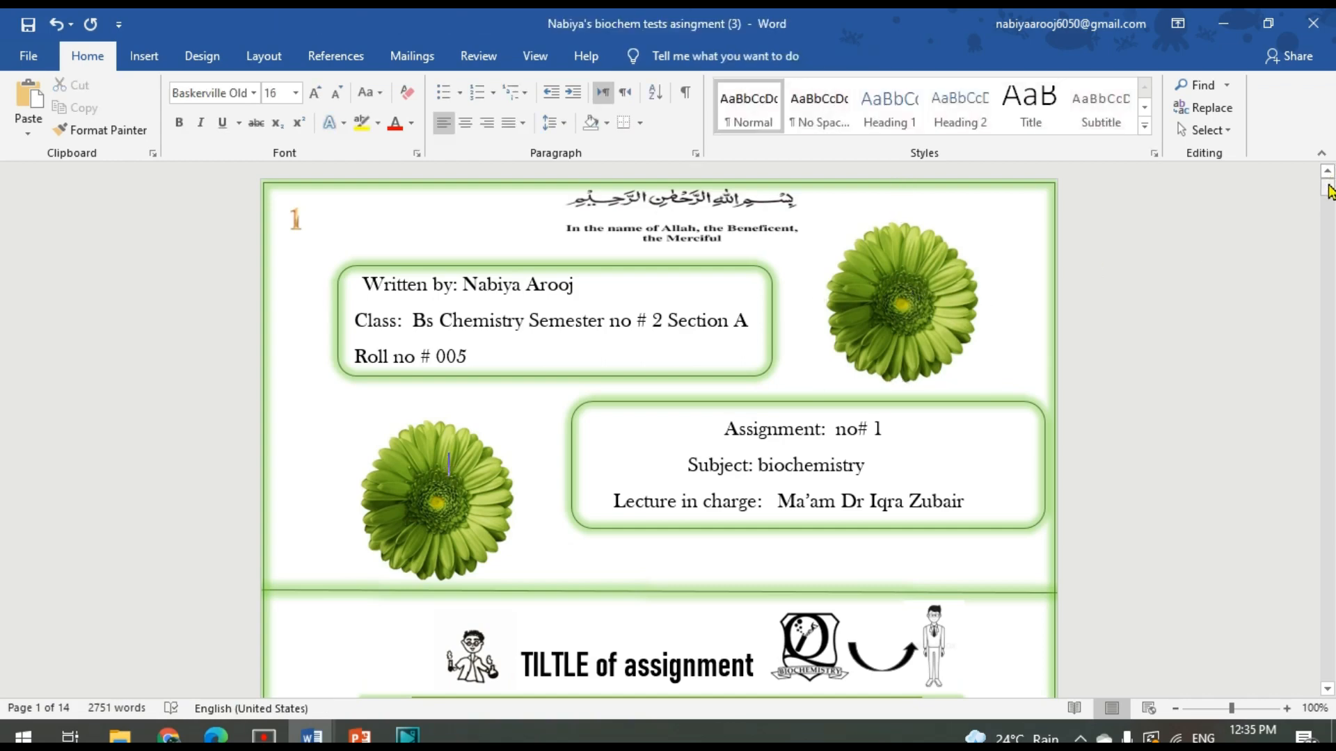
pyautogui.moveTo(1329, 191); pyautogui.dragTo(1334, 437)
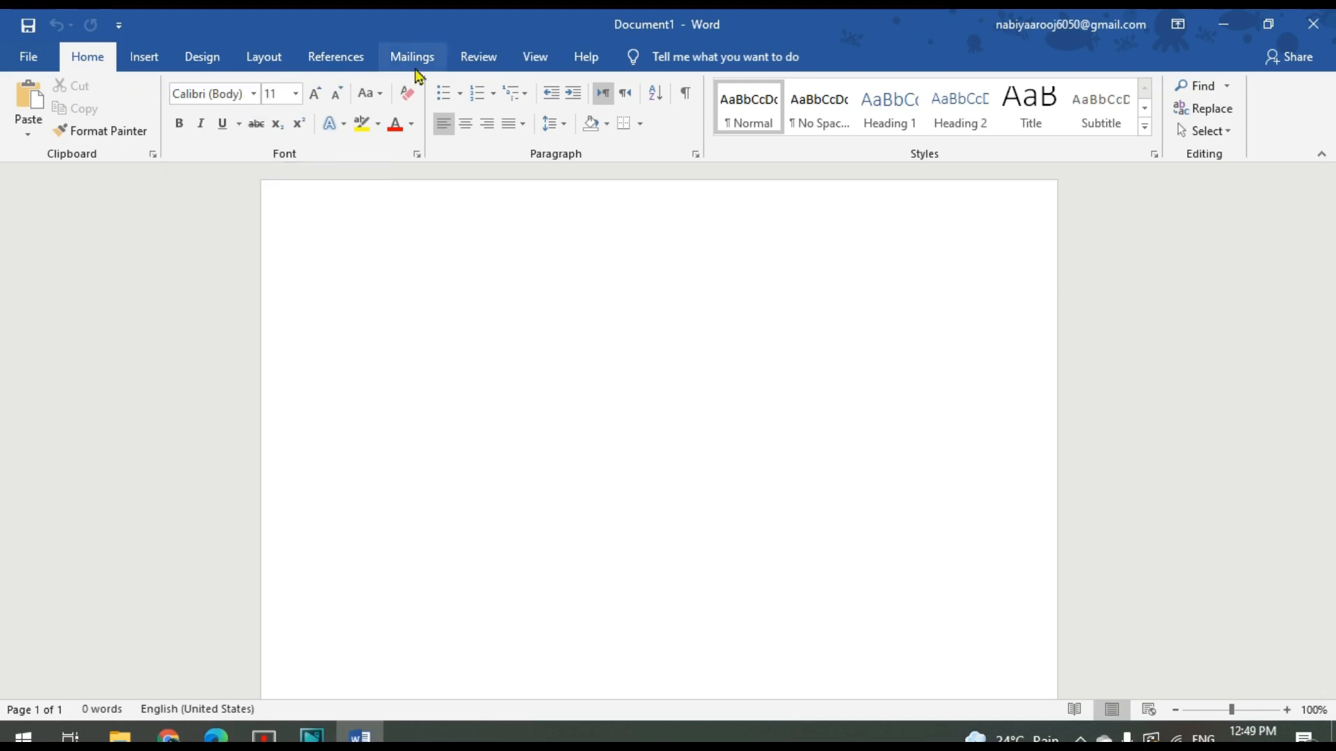
# Insert a text box about 1 inch high at the start of the blank page and enter "Assalam o Alikum!" in it
pyautogui.click(144, 57)
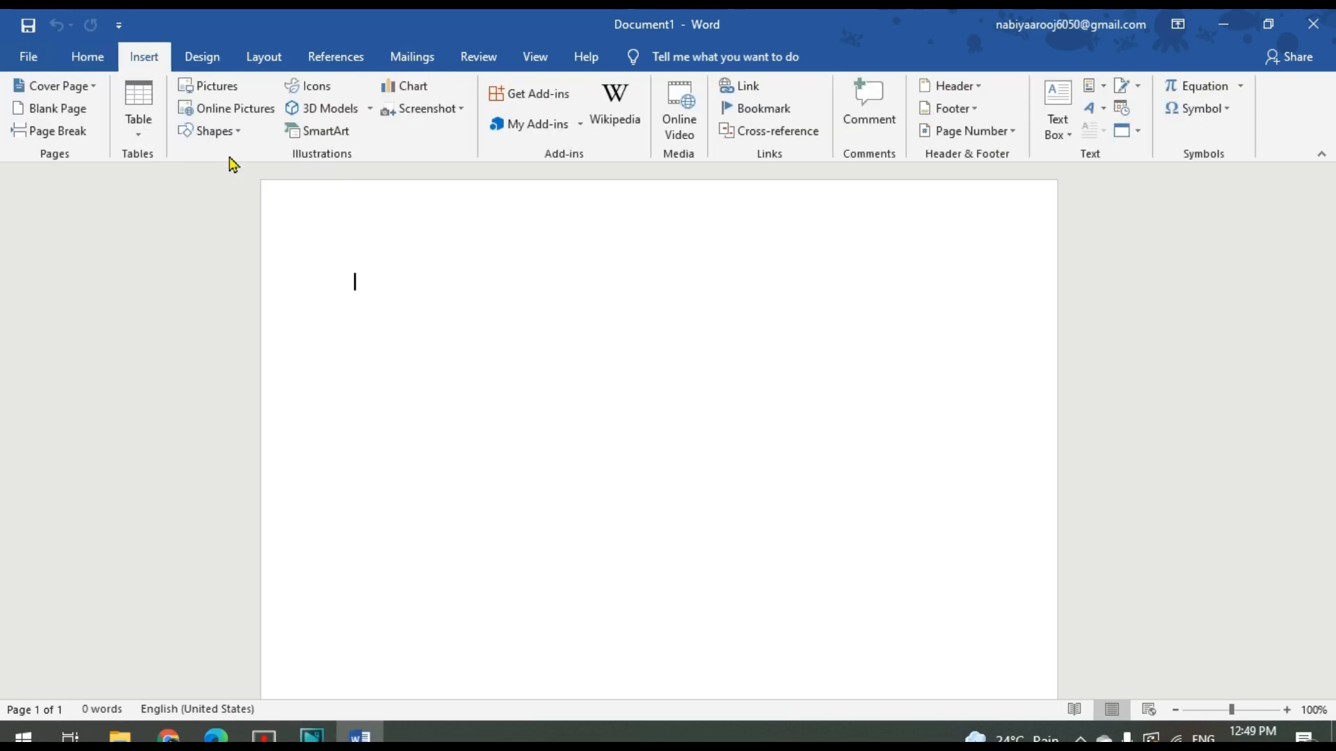
pyautogui.click(237, 132)
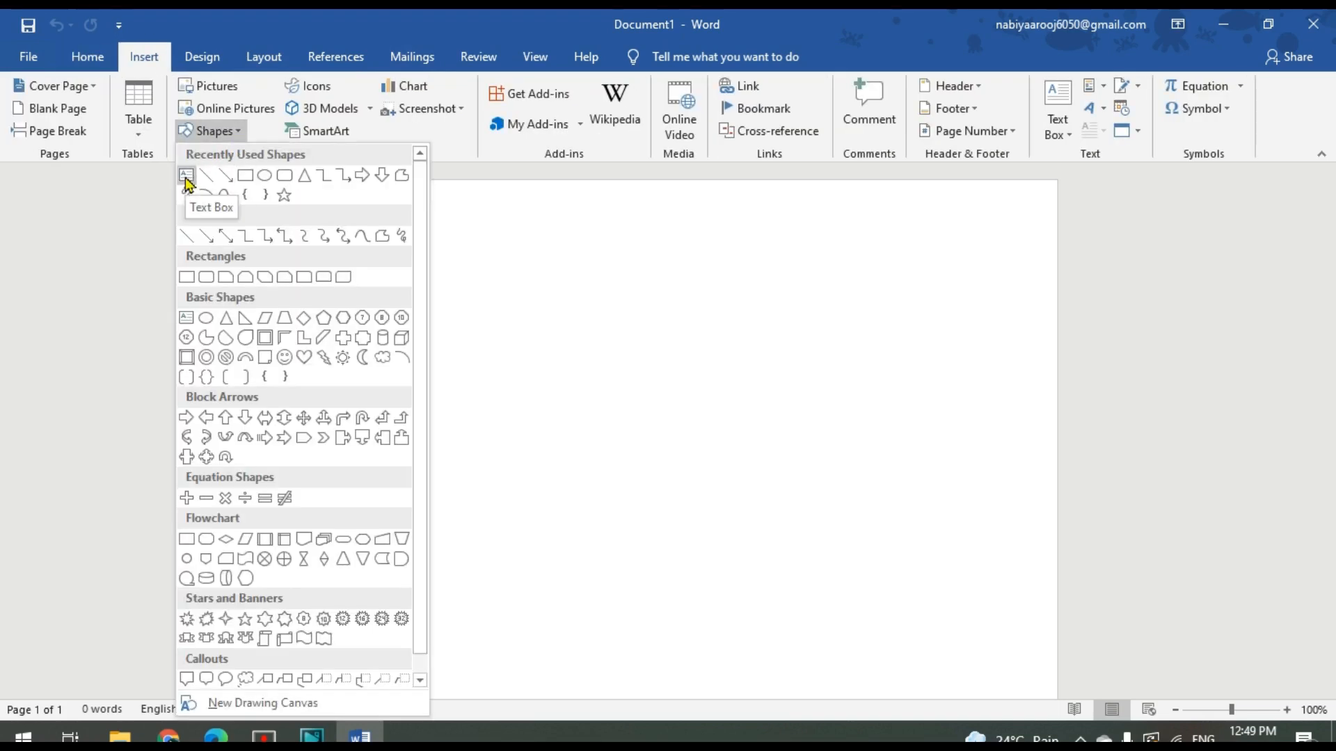
pyautogui.click(186, 183)
pyautogui.moveTo(361, 280); pyautogui.dragTo(400, 321)
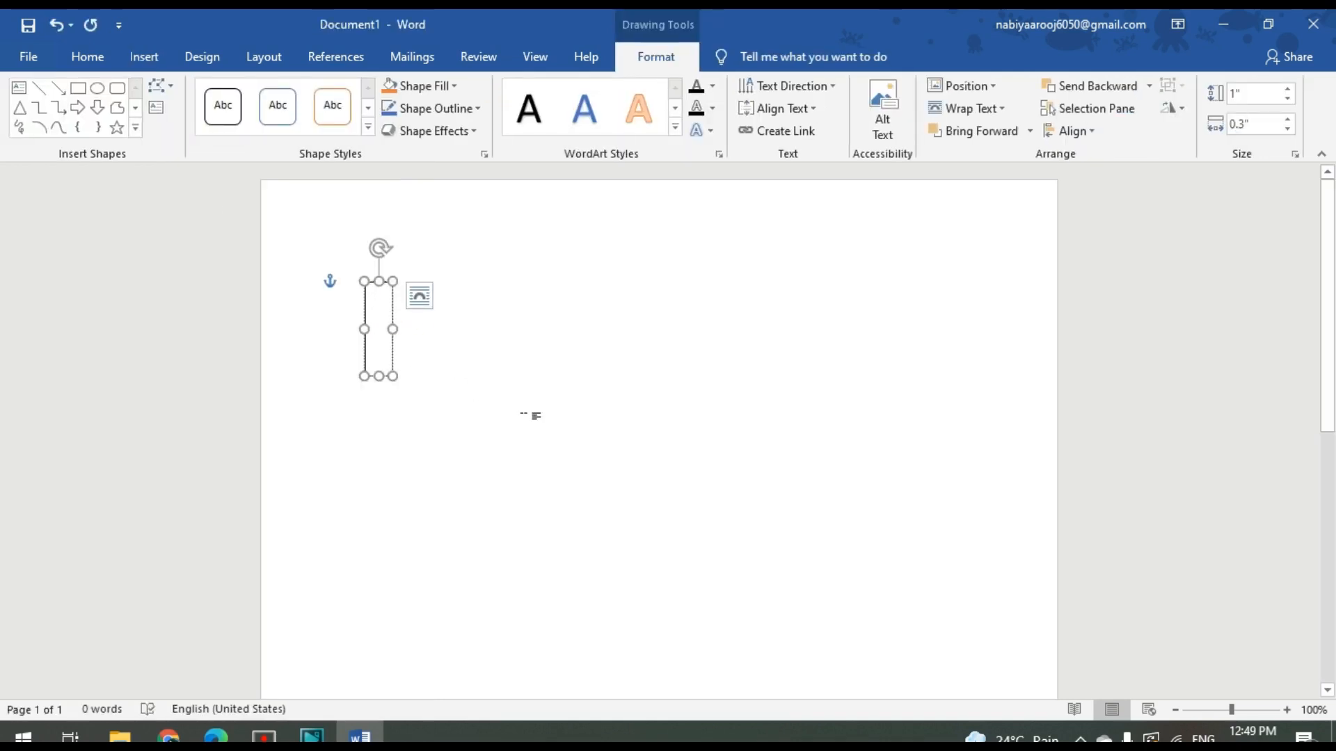
pyautogui.write('Assalam')
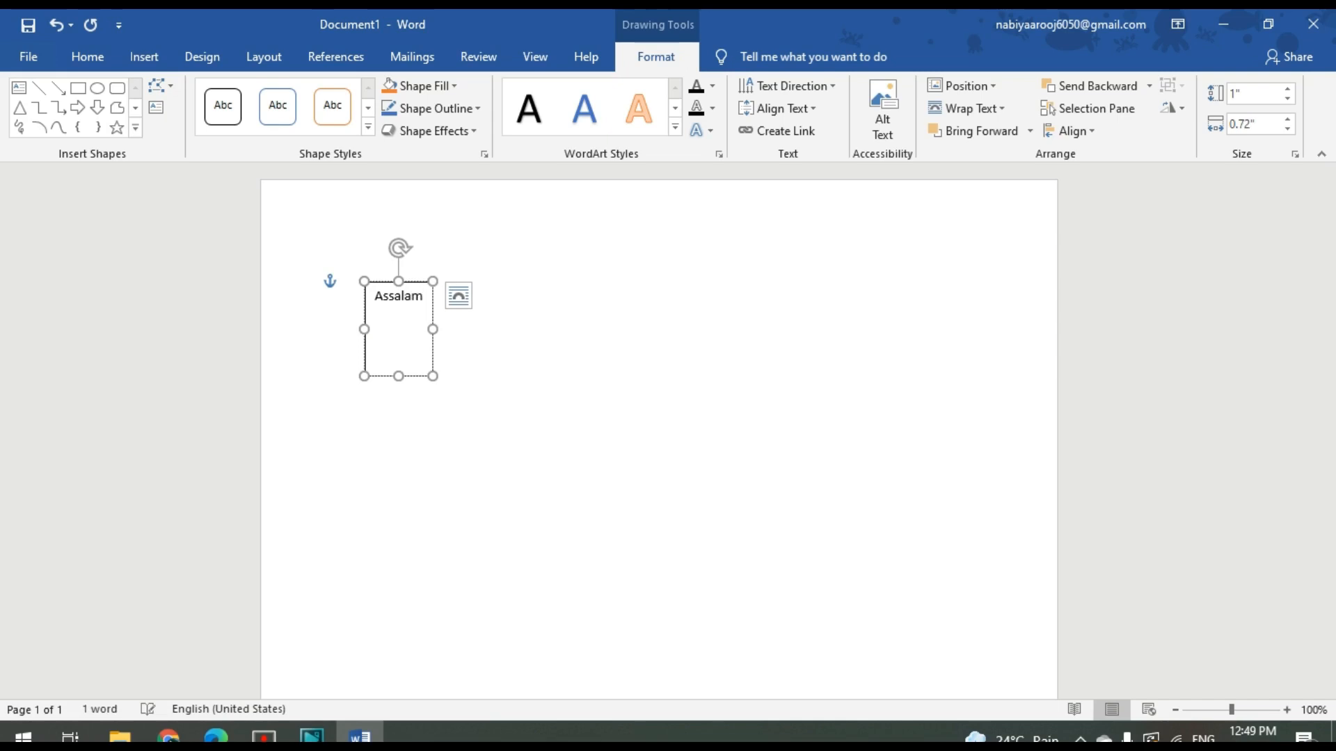
pyautogui.write(' o Aliku')
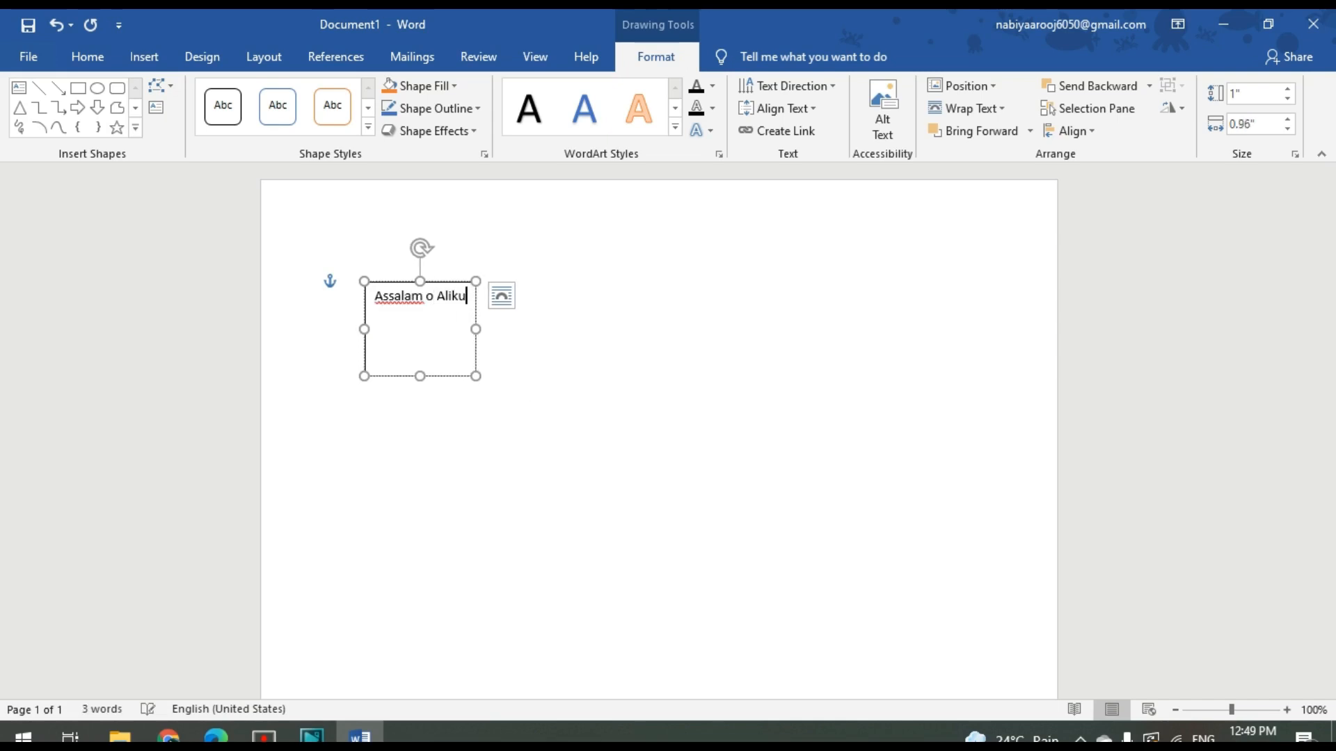
pyautogui.write('m')
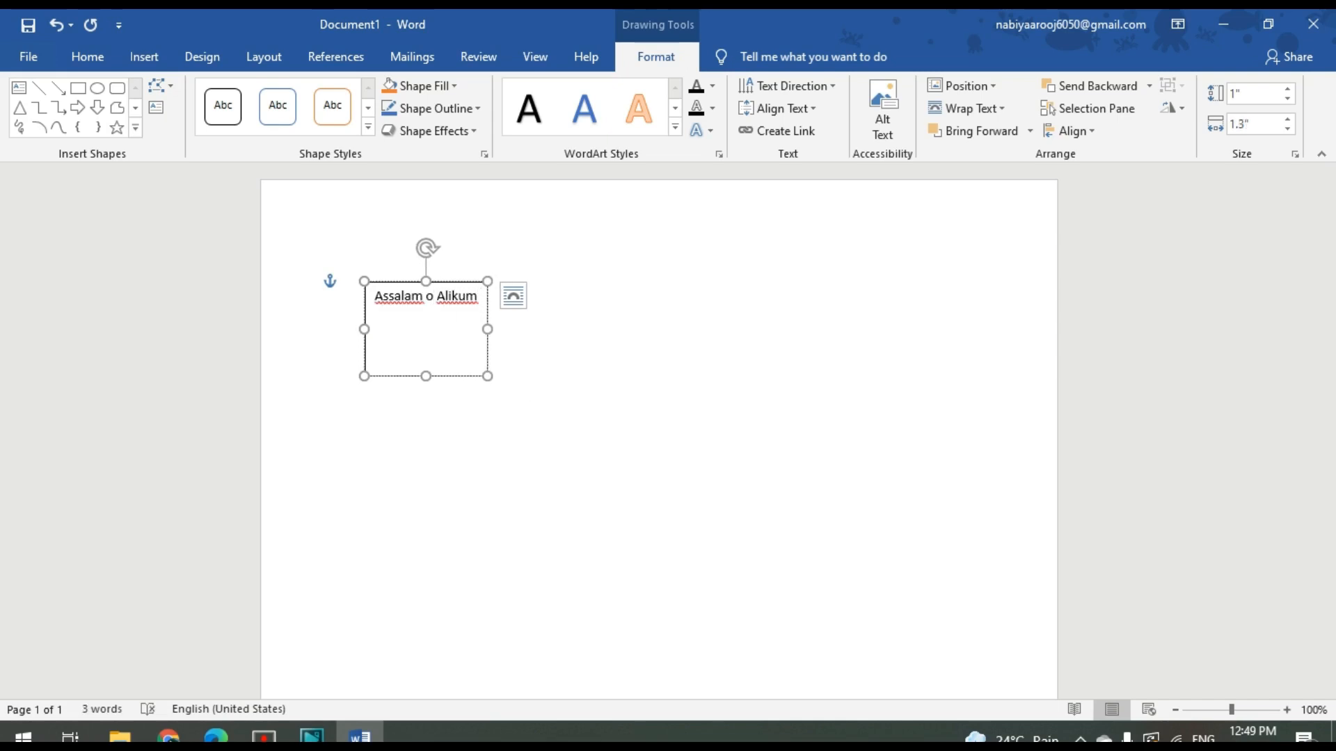
pyautogui.write('!')
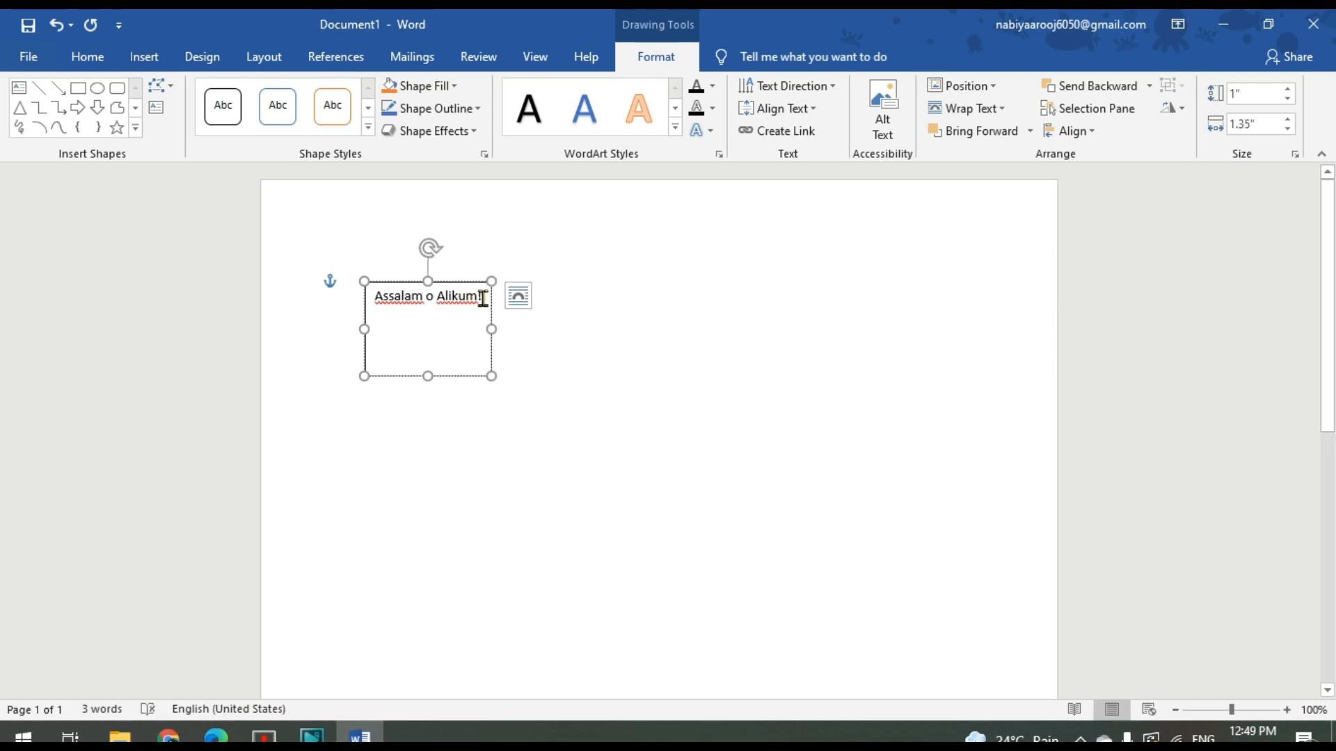
# Add the flagged words "Assalam" and "Alikum" to the spelling dictionary
pyautogui.rightClick(400, 300)
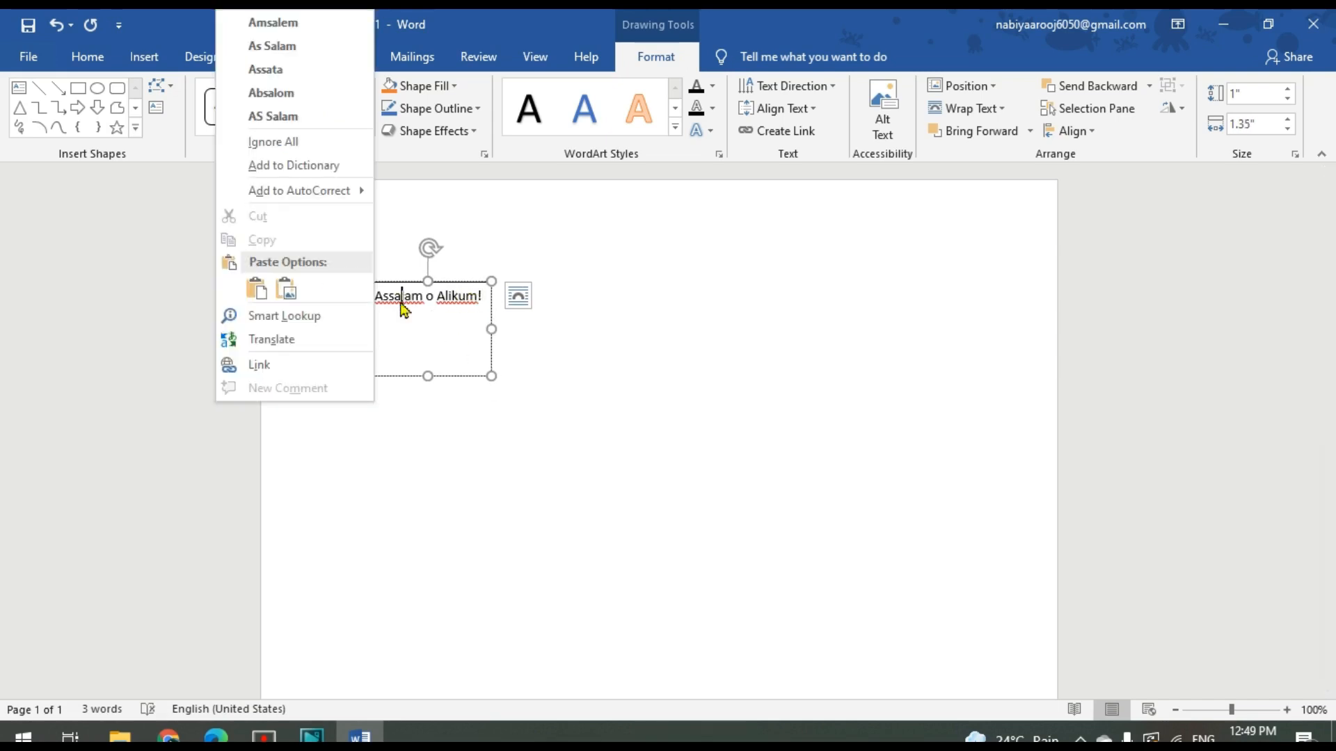
pyautogui.click(307, 166)
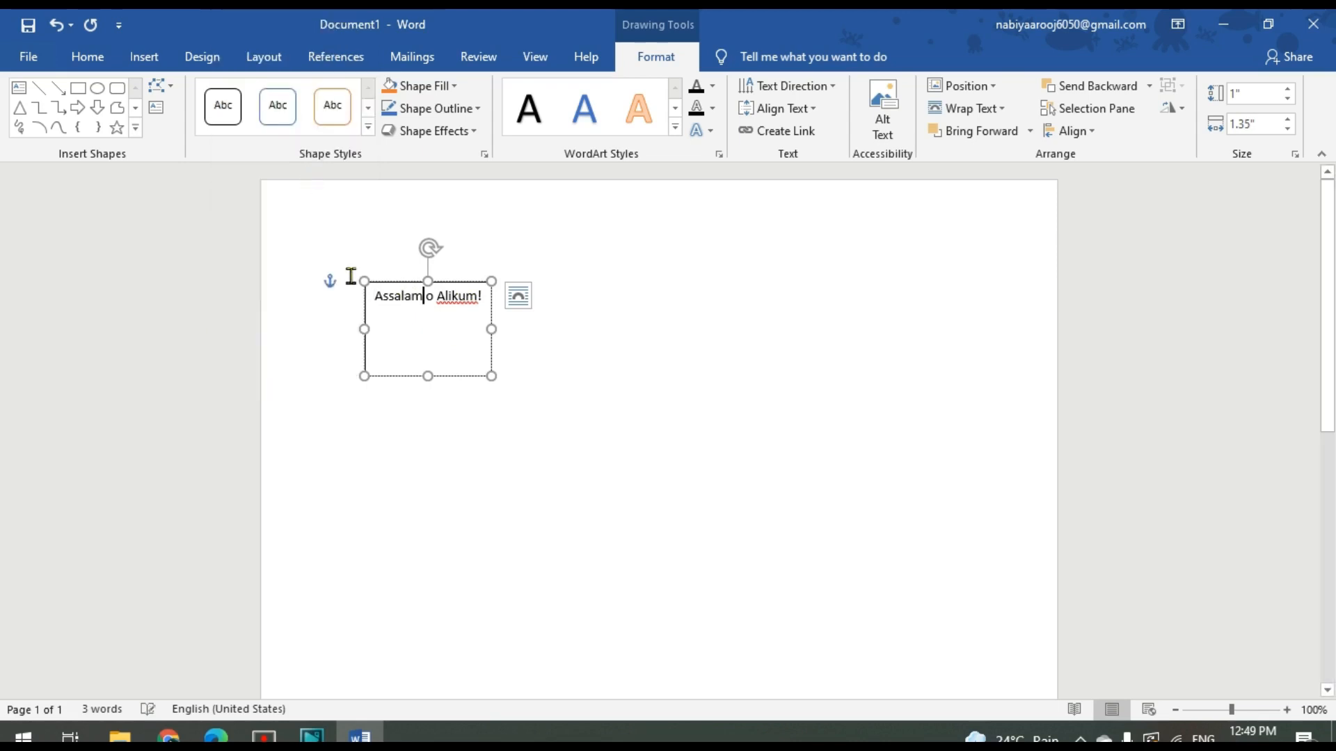
pyautogui.rightClick(466, 298)
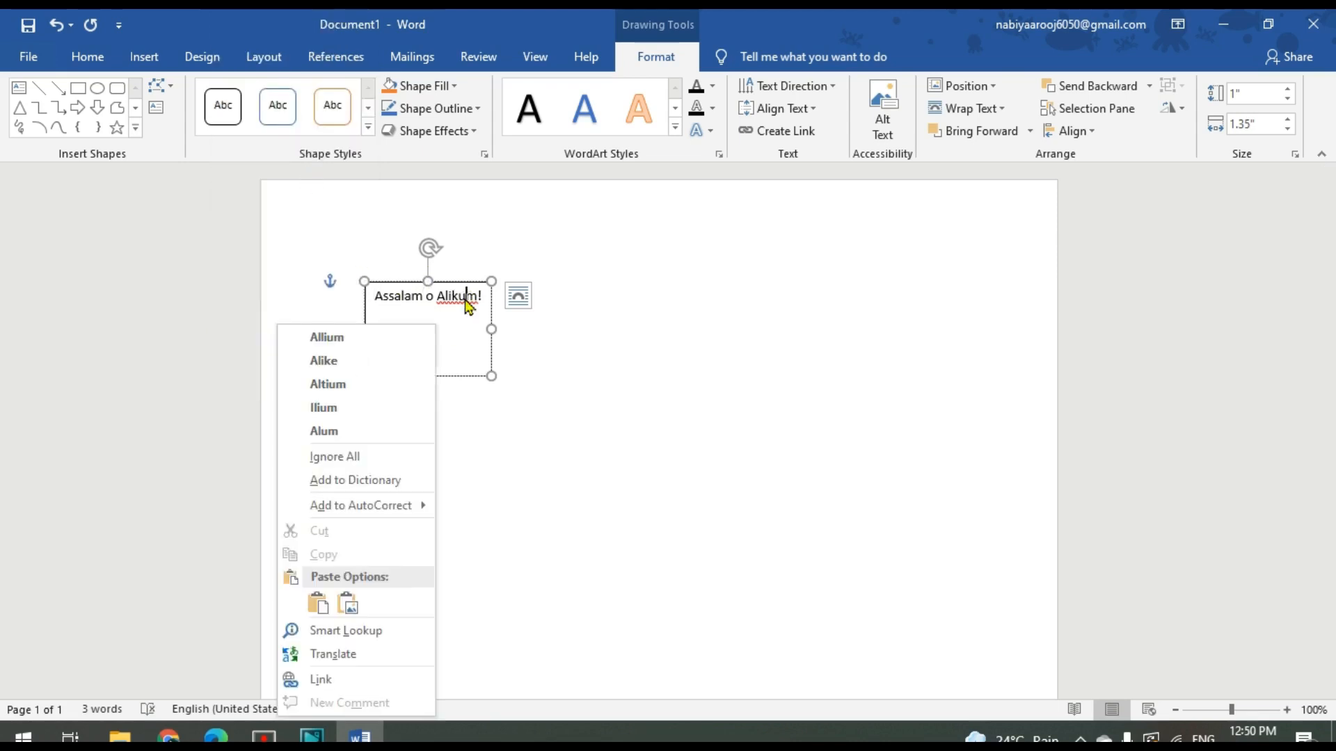
pyautogui.click(389, 488)
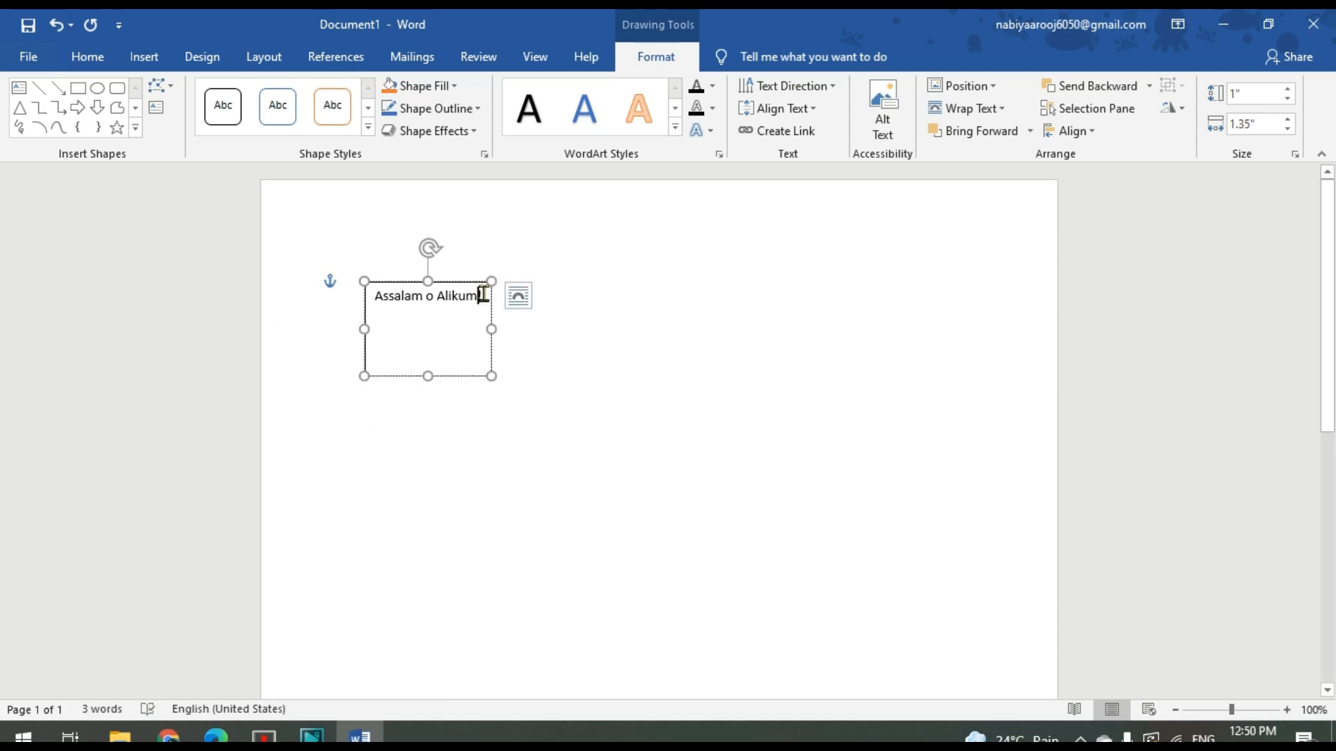
# Set the font of the greeting in the text box to Arial Black
pyautogui.moveTo(484, 296); pyautogui.dragTo(369, 295)
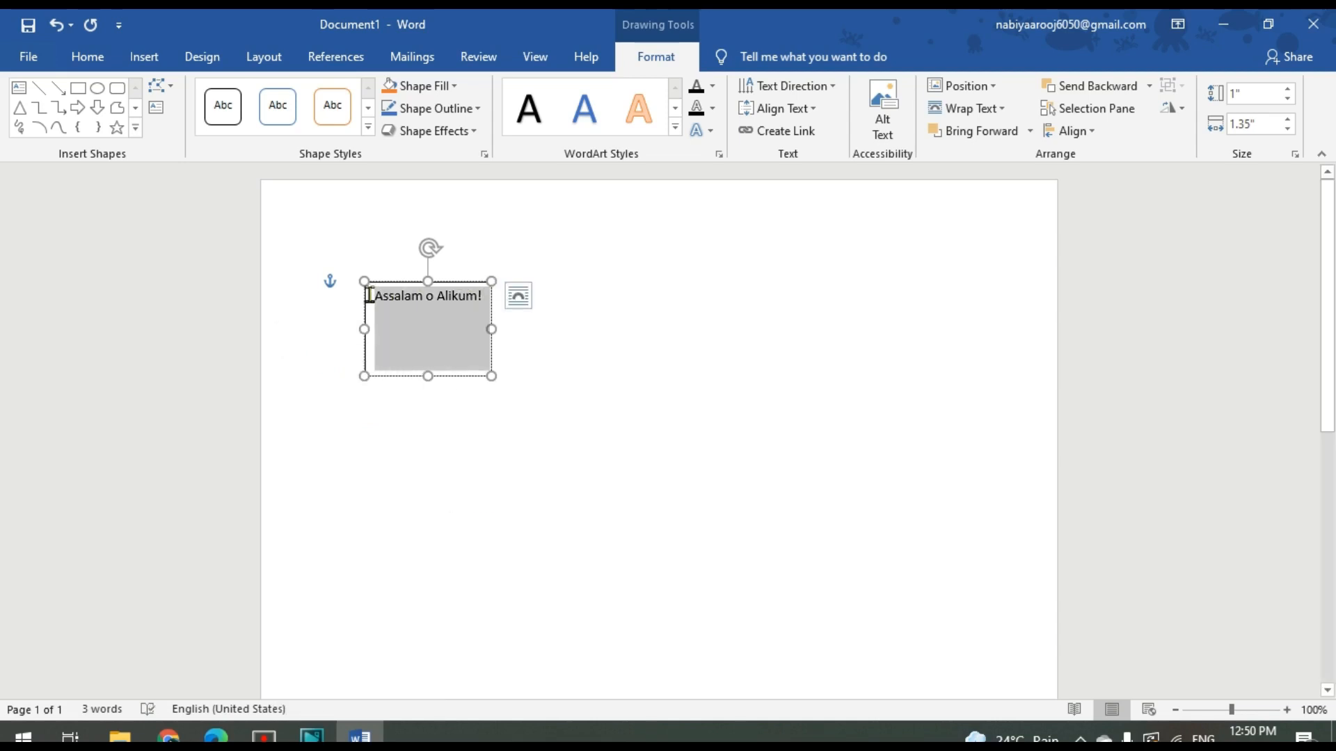
pyautogui.click(73, 67)
pyautogui.click(252, 94)
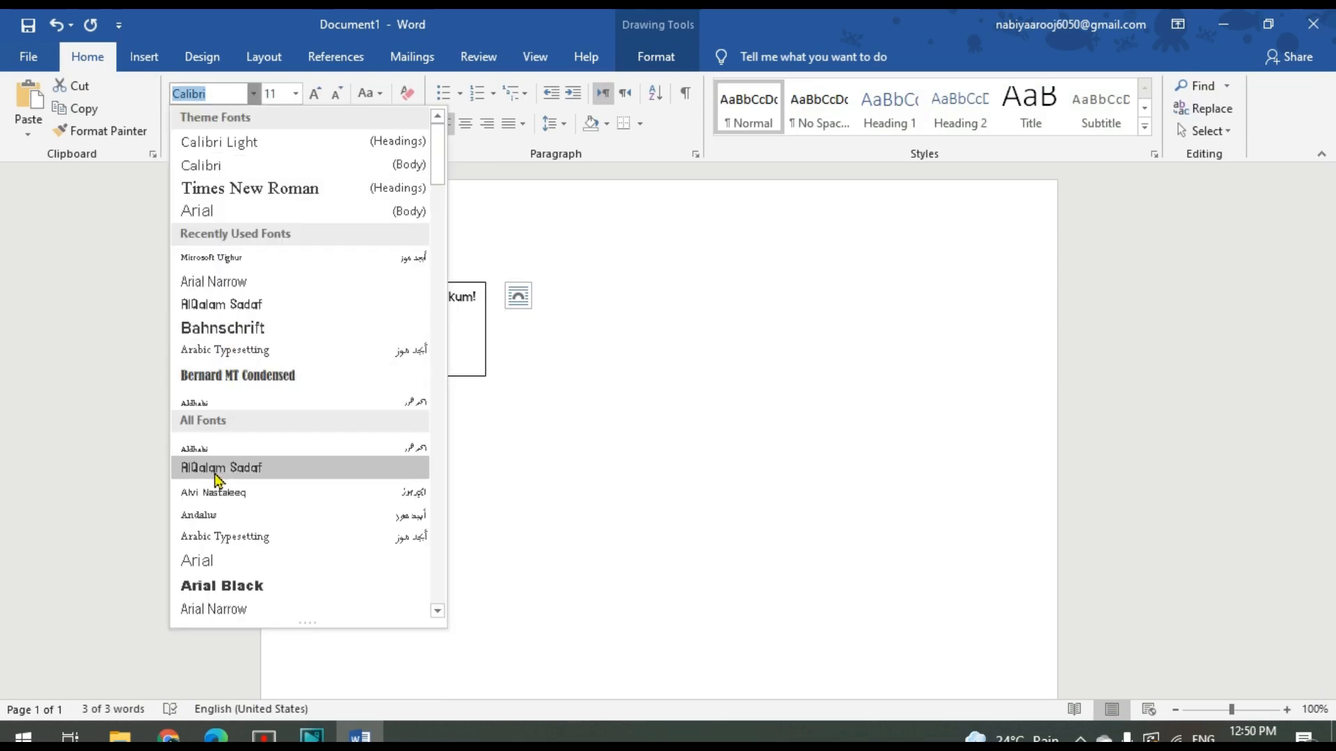
pyautogui.click(243, 585)
pyautogui.click(519, 323)
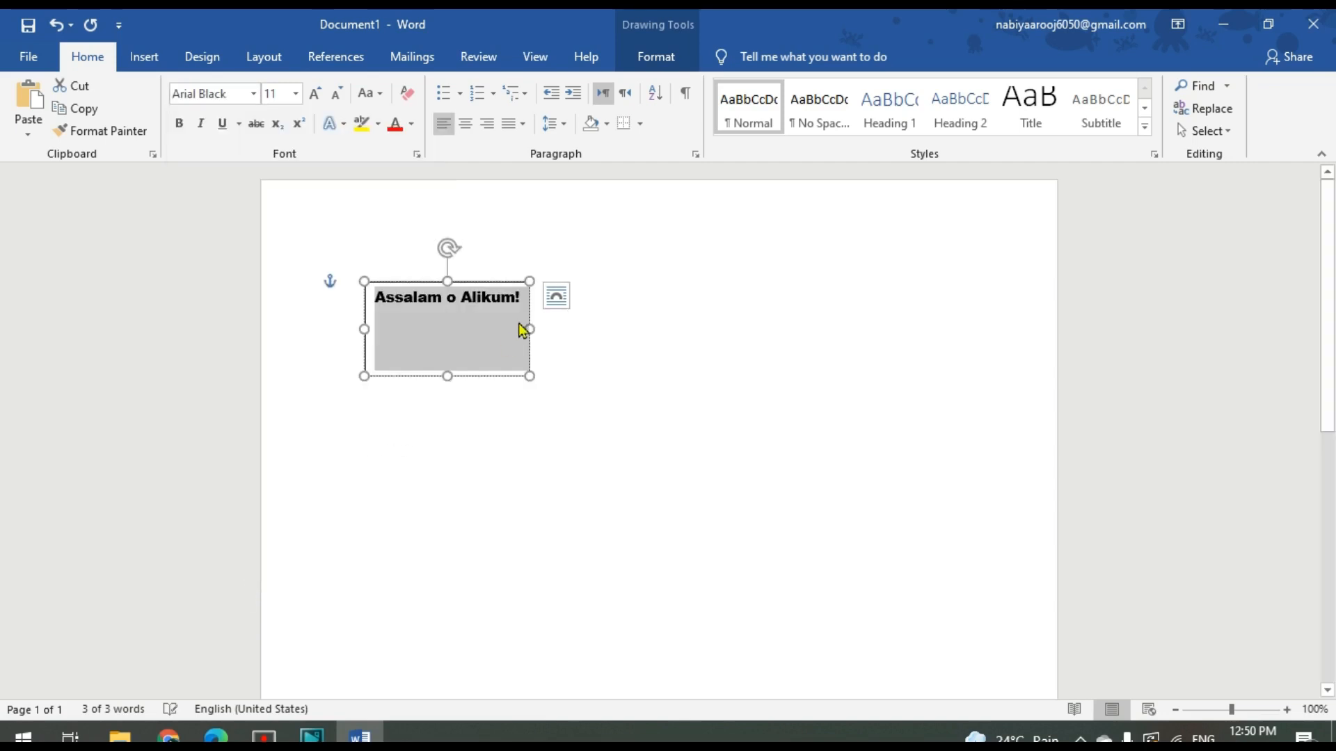
# Remove the text box's outline and move the box a little to the right and down on the page
pyautogui.click(656, 50)
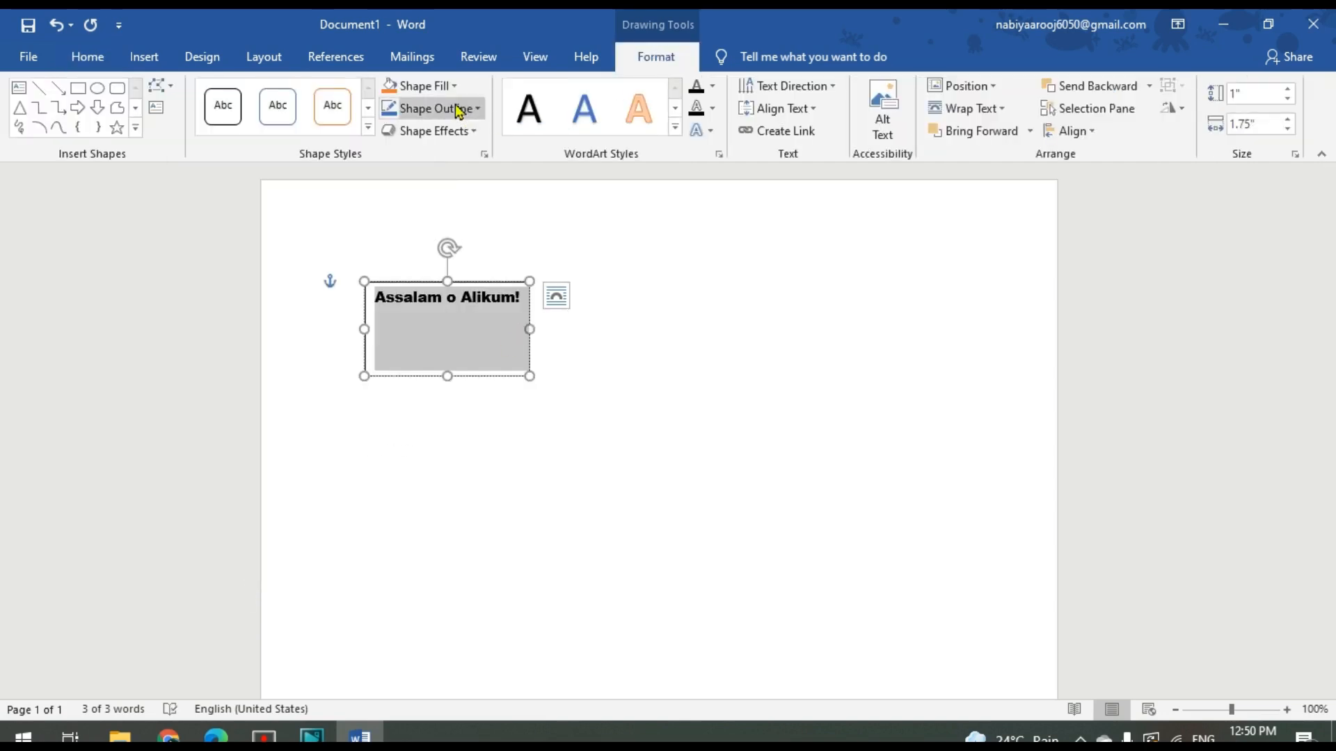
pyautogui.click(479, 110)
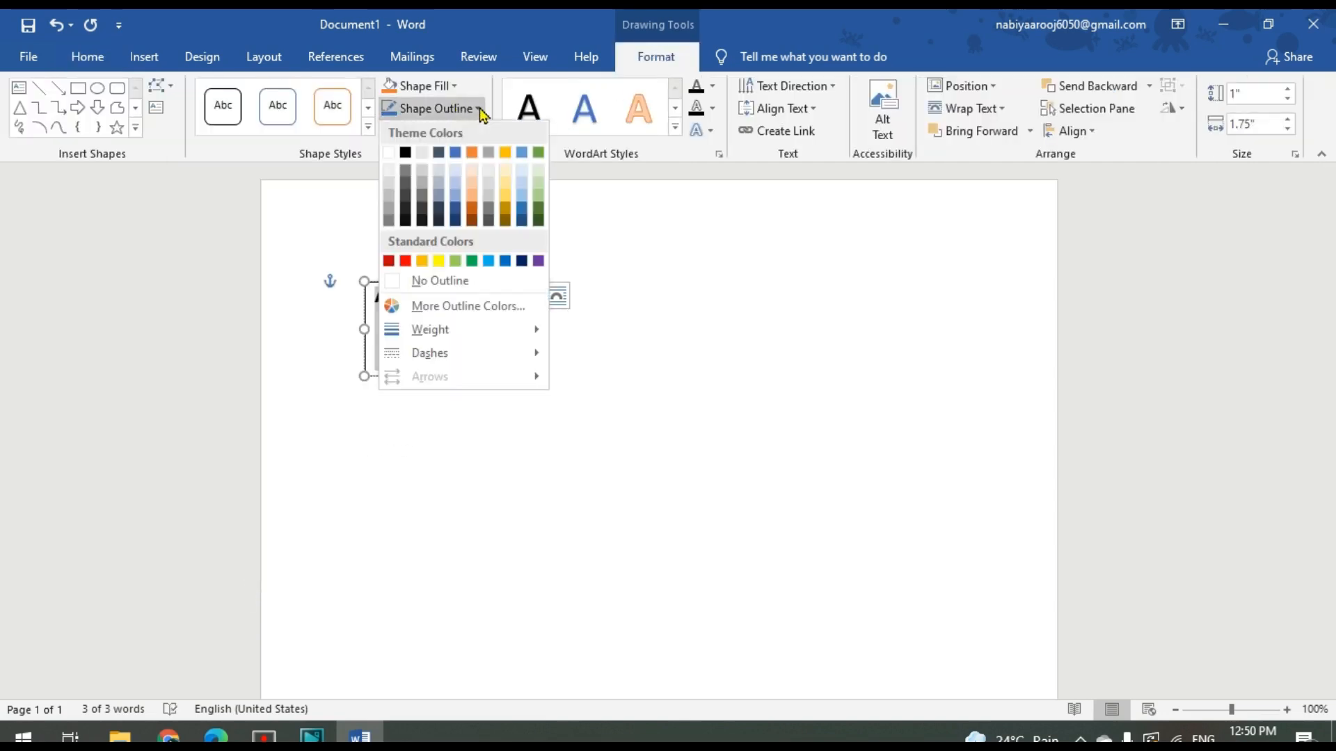
pyautogui.click(394, 281)
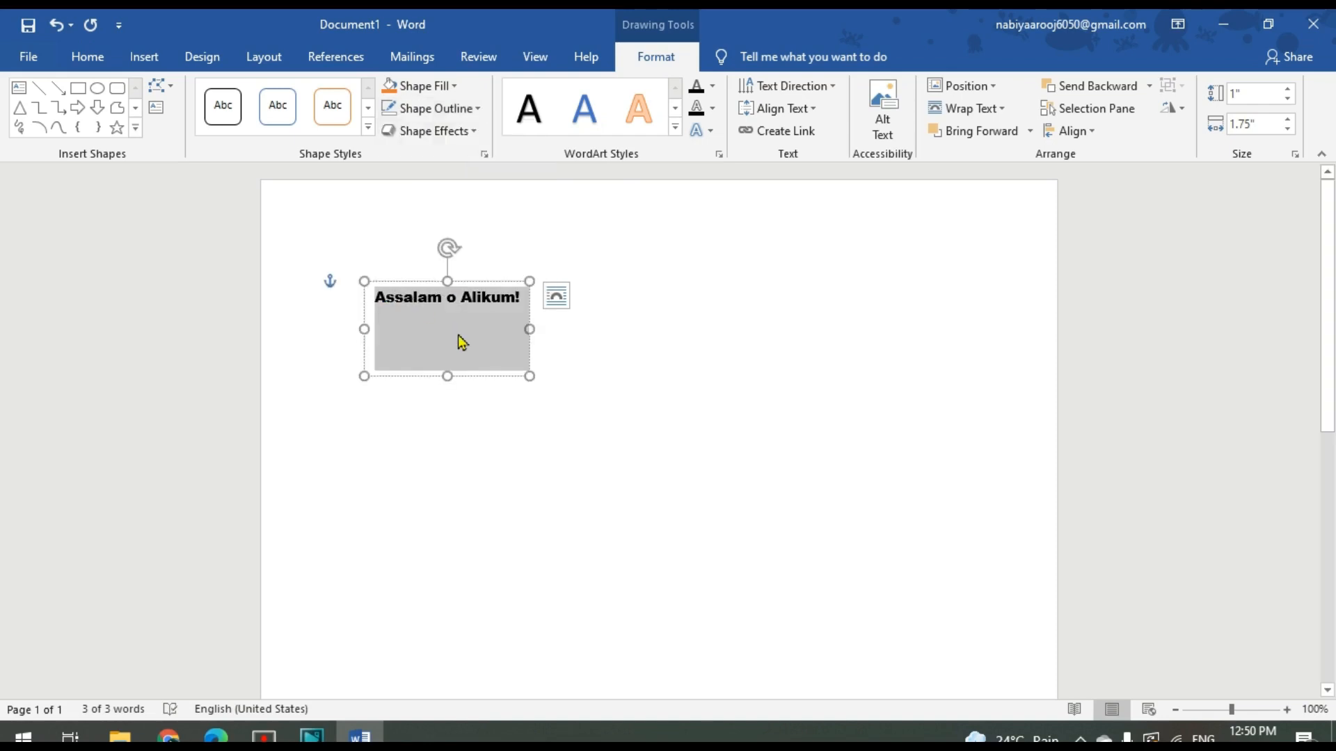
pyautogui.moveTo(417, 282); pyautogui.dragTo(512, 328)
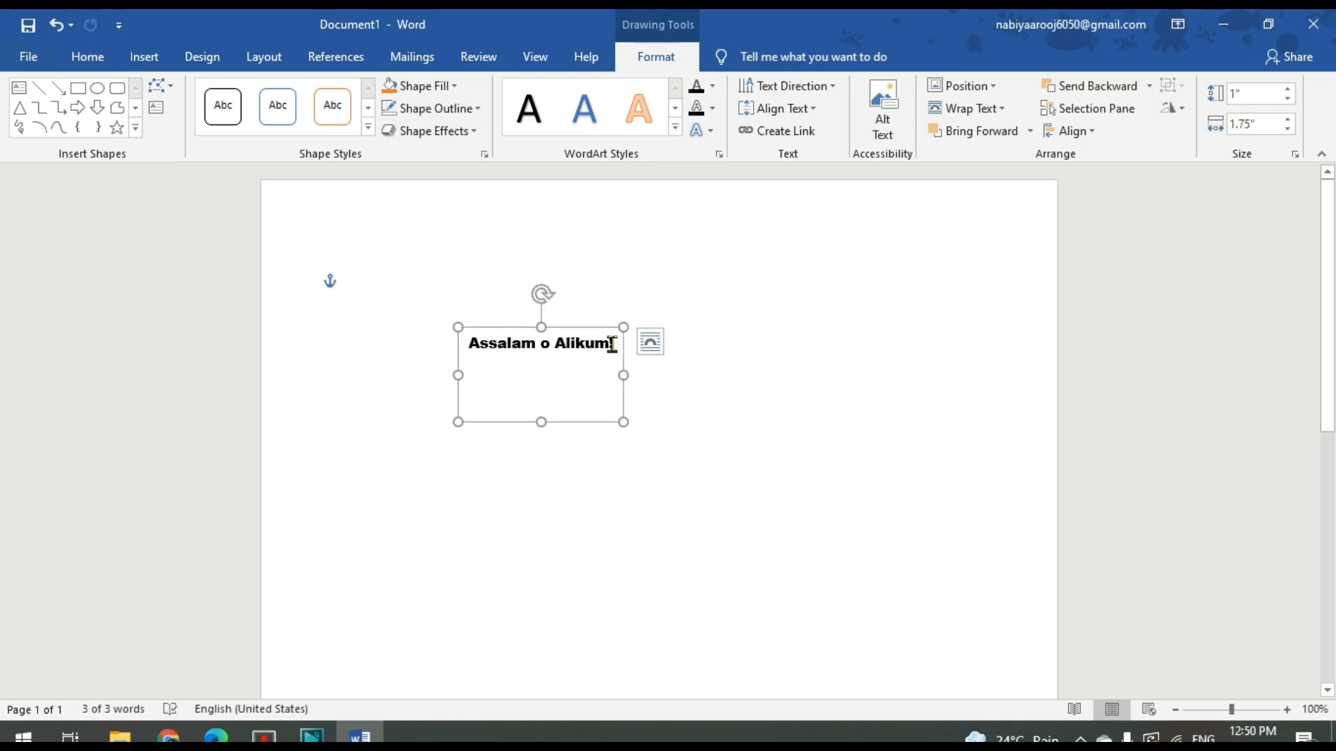
# Set the greeting text to size 18 in the Bernard MT Condensed font
pyautogui.moveTo(612, 344); pyautogui.dragTo(453, 343)
pyautogui.click(87, 56)
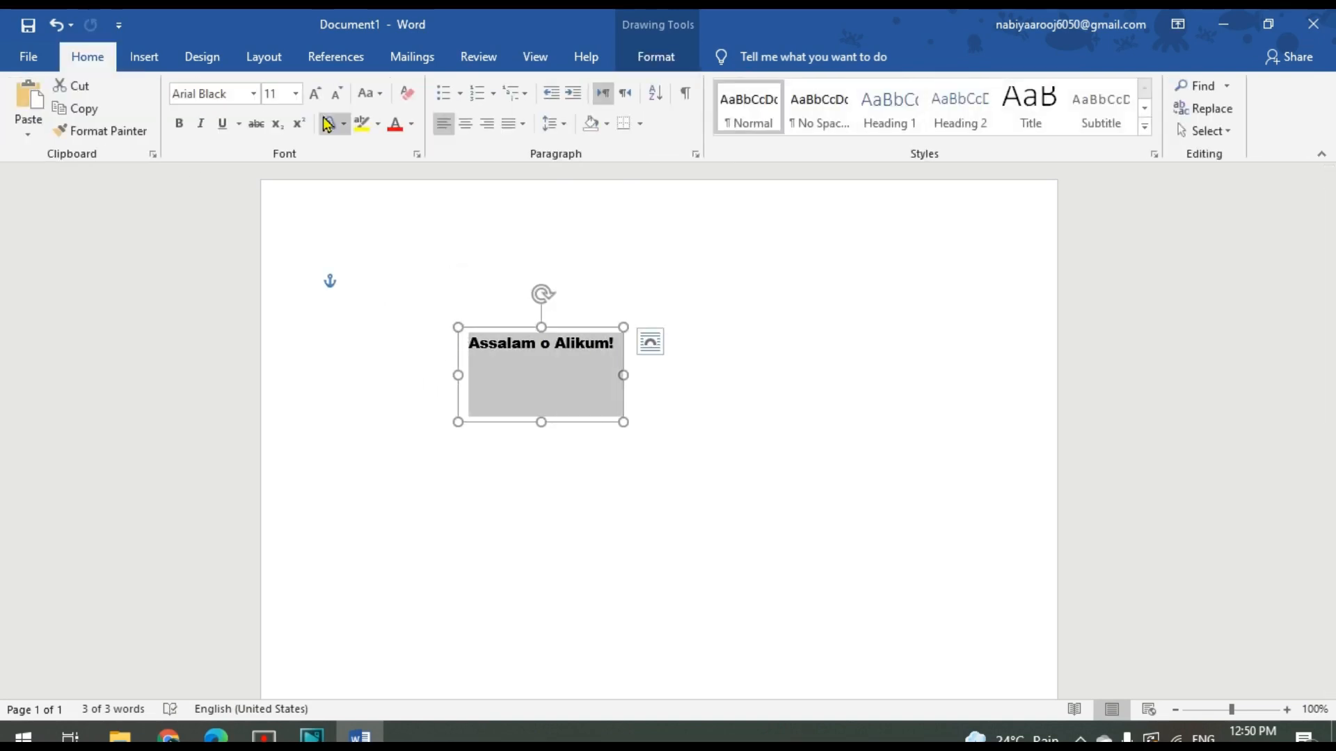
pyautogui.click(295, 94)
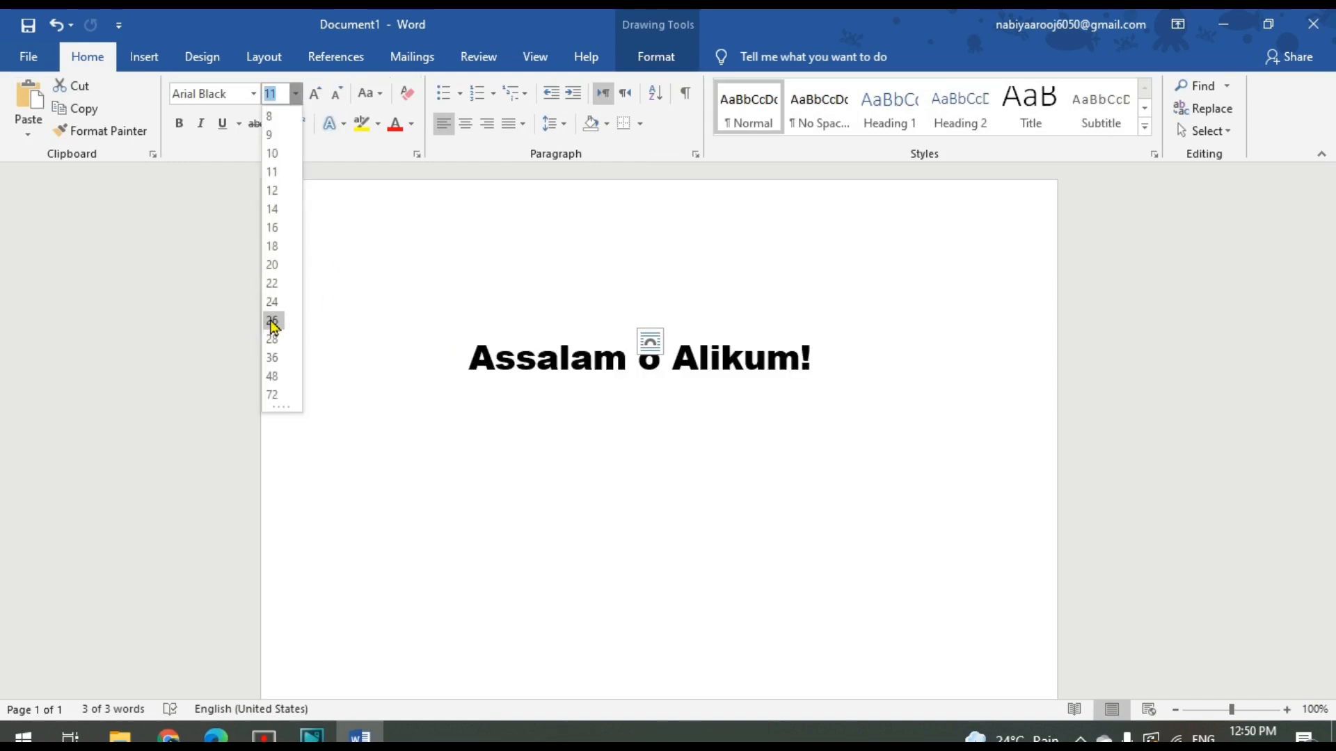
pyautogui.click(272, 246)
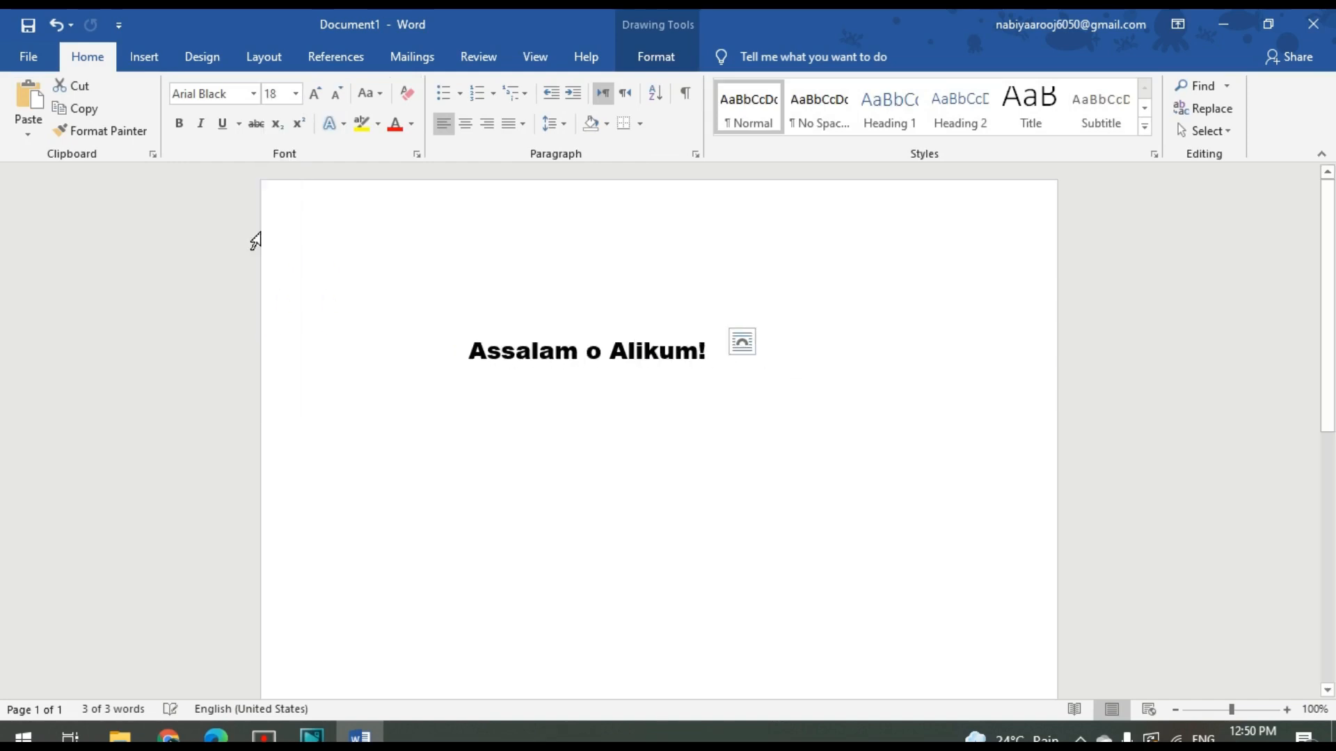
pyautogui.click(253, 93)
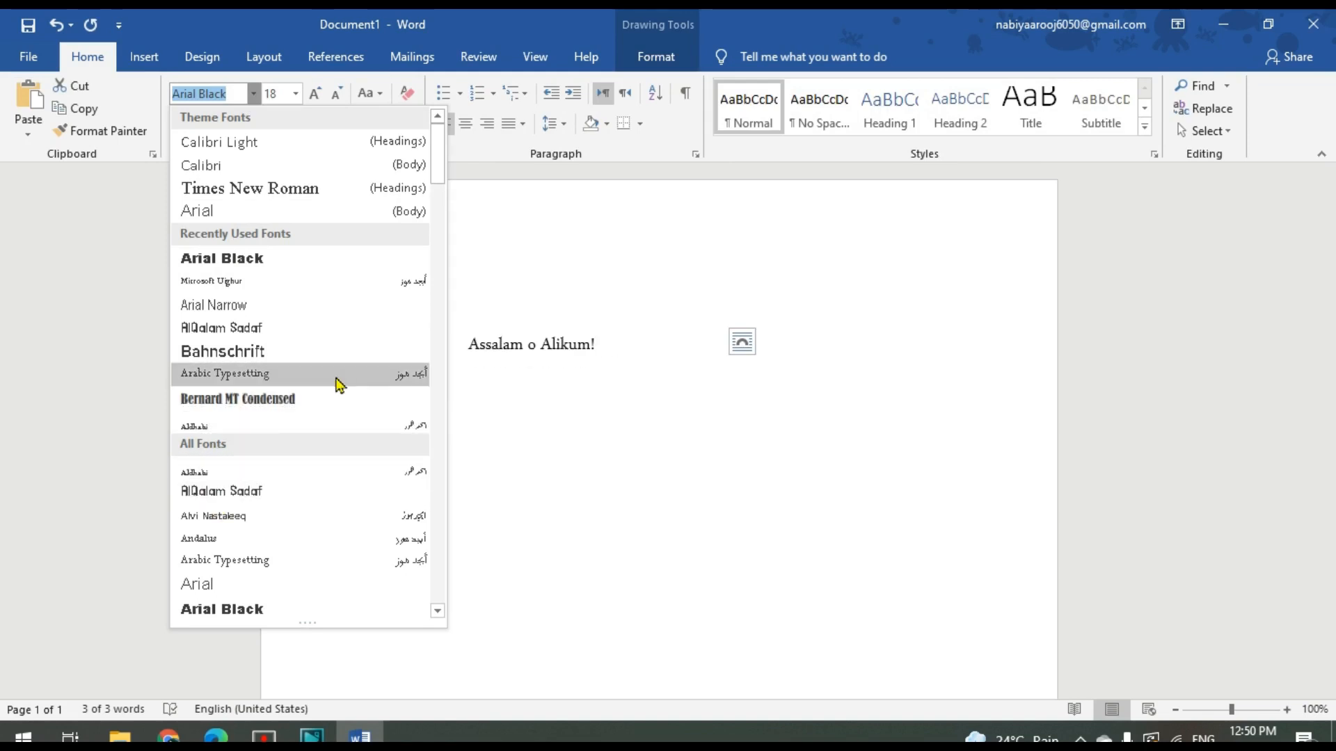
pyautogui.click(324, 411)
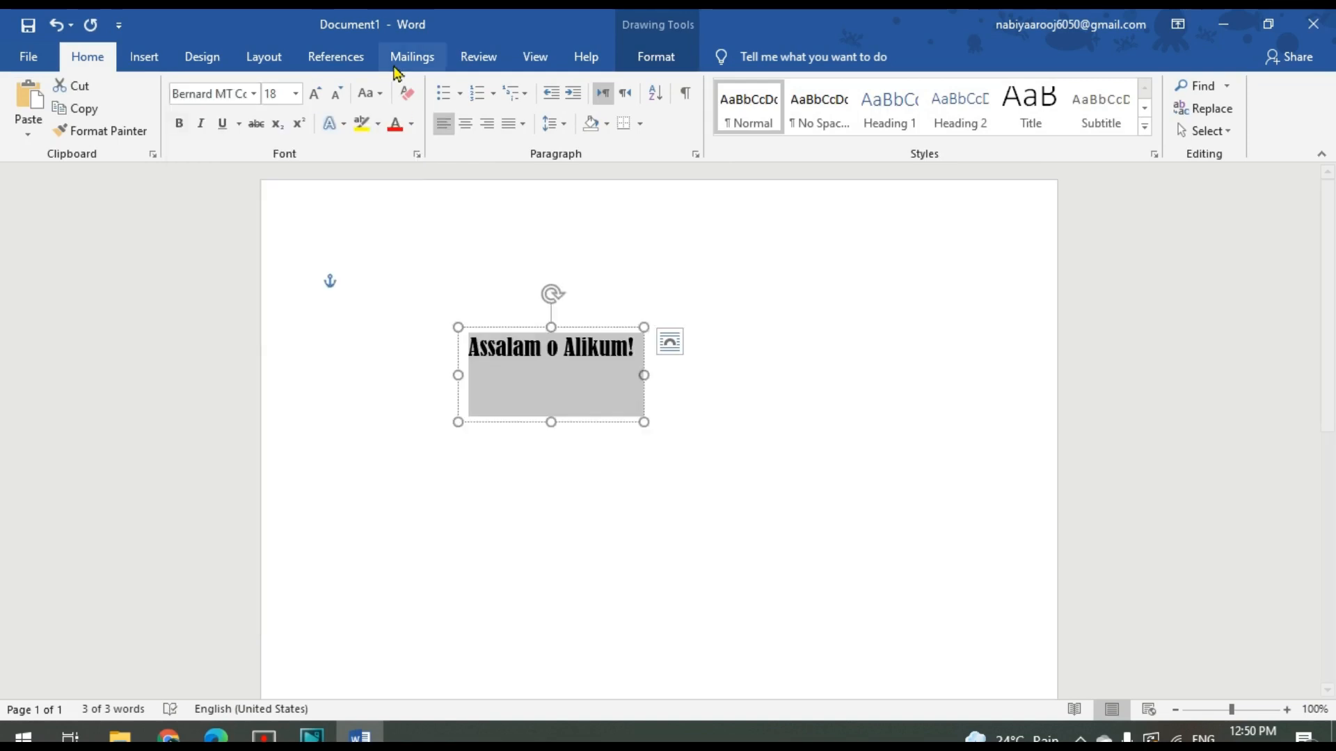
# Preview the WordArt text styles on the selected greeting text
pyautogui.click(643, 70)
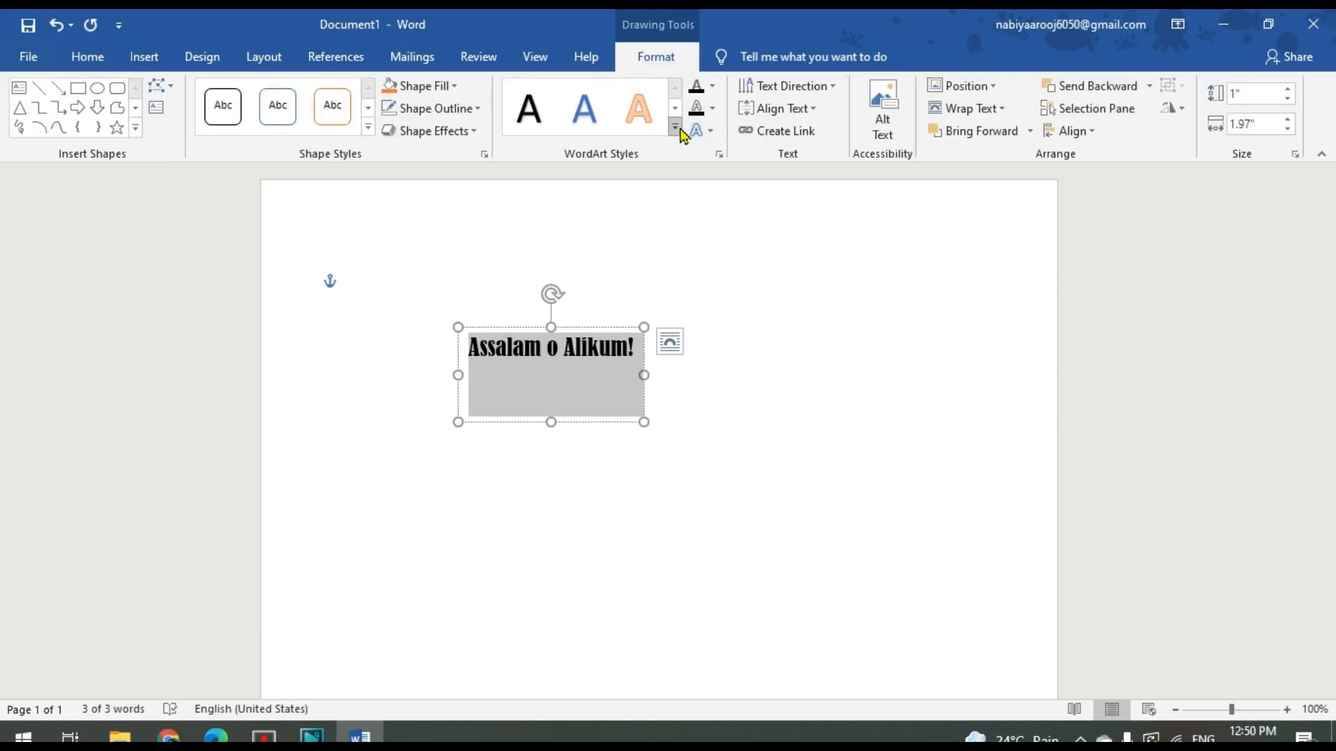
pyautogui.click(679, 131)
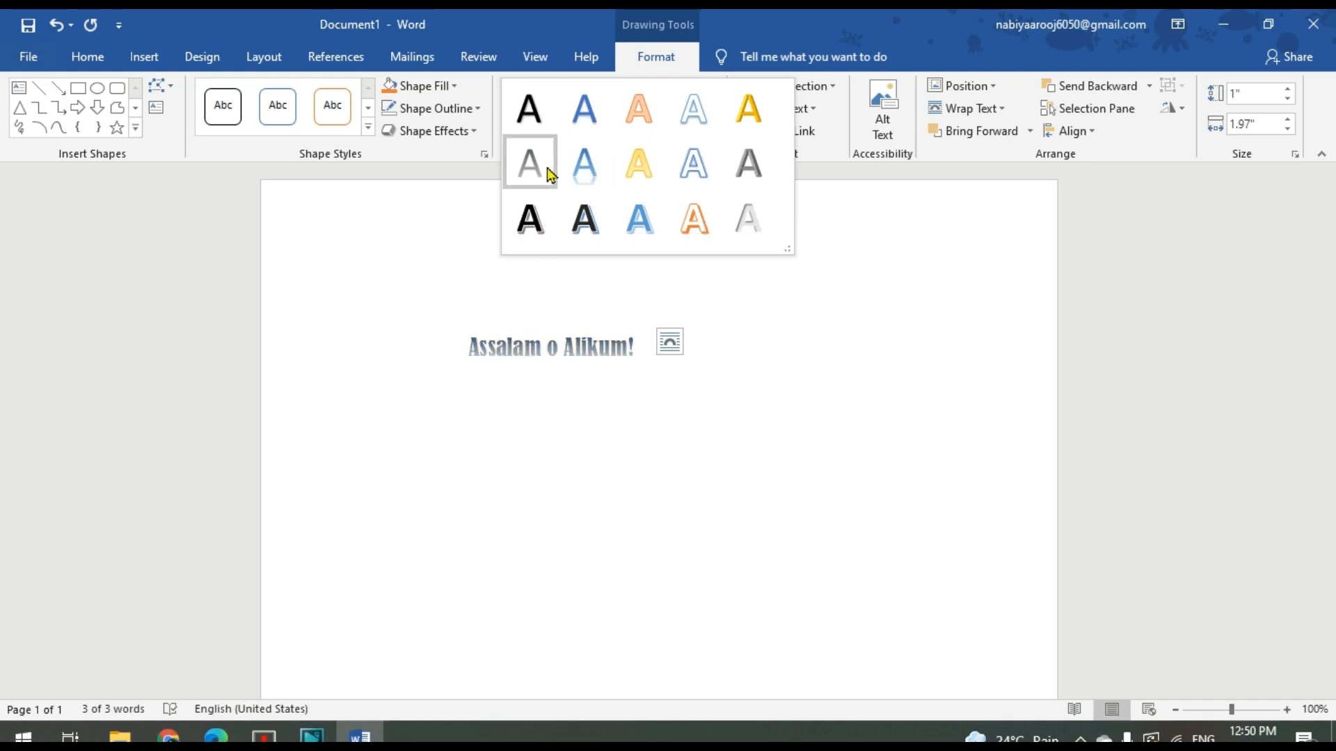
pyautogui.click(545, 130)
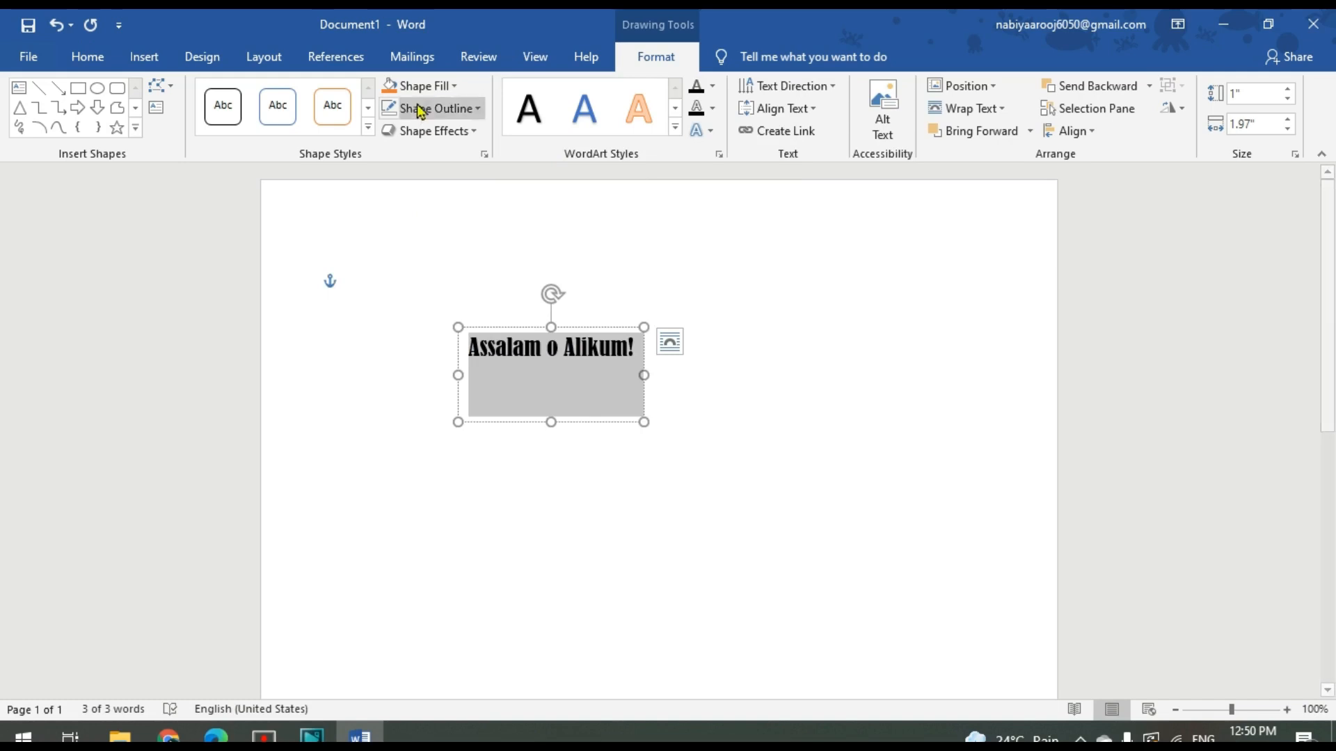
# Select the greeting text box and fill it with a light green theme color
pyautogui.click(530, 402)
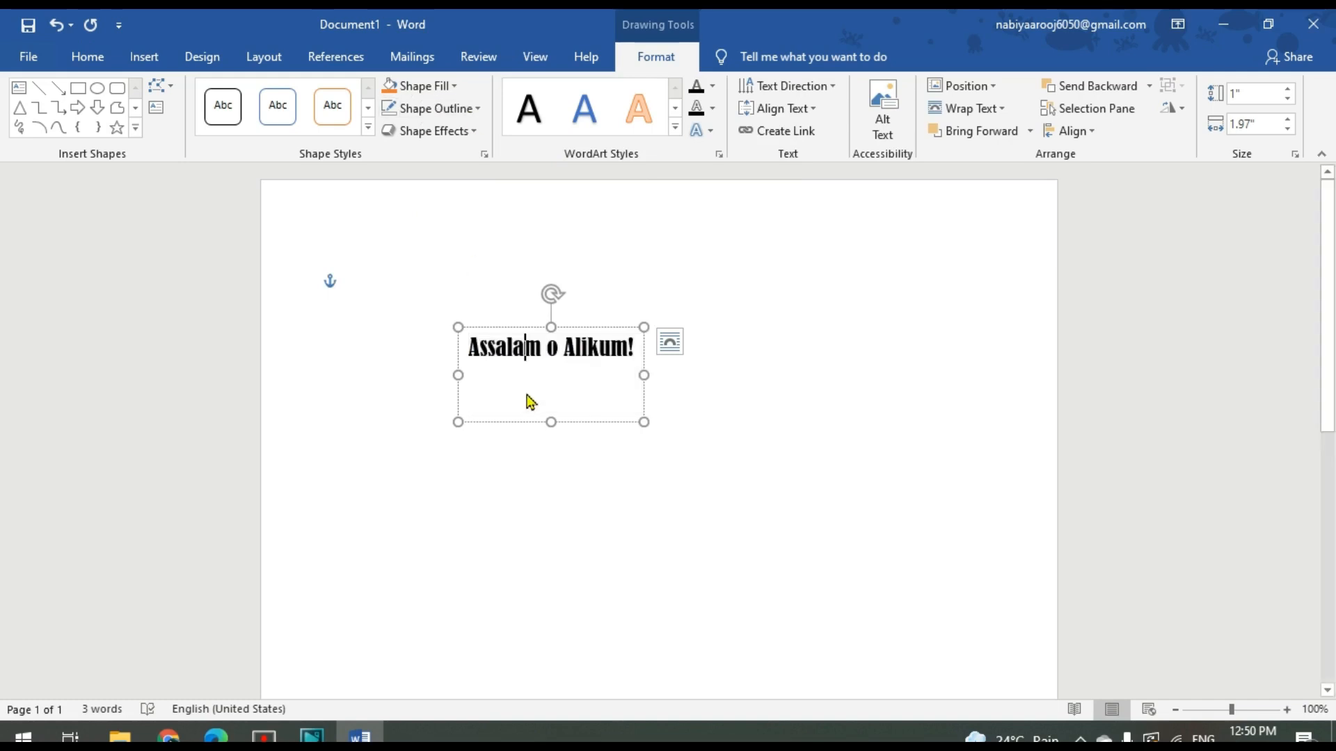
pyautogui.click(516, 330)
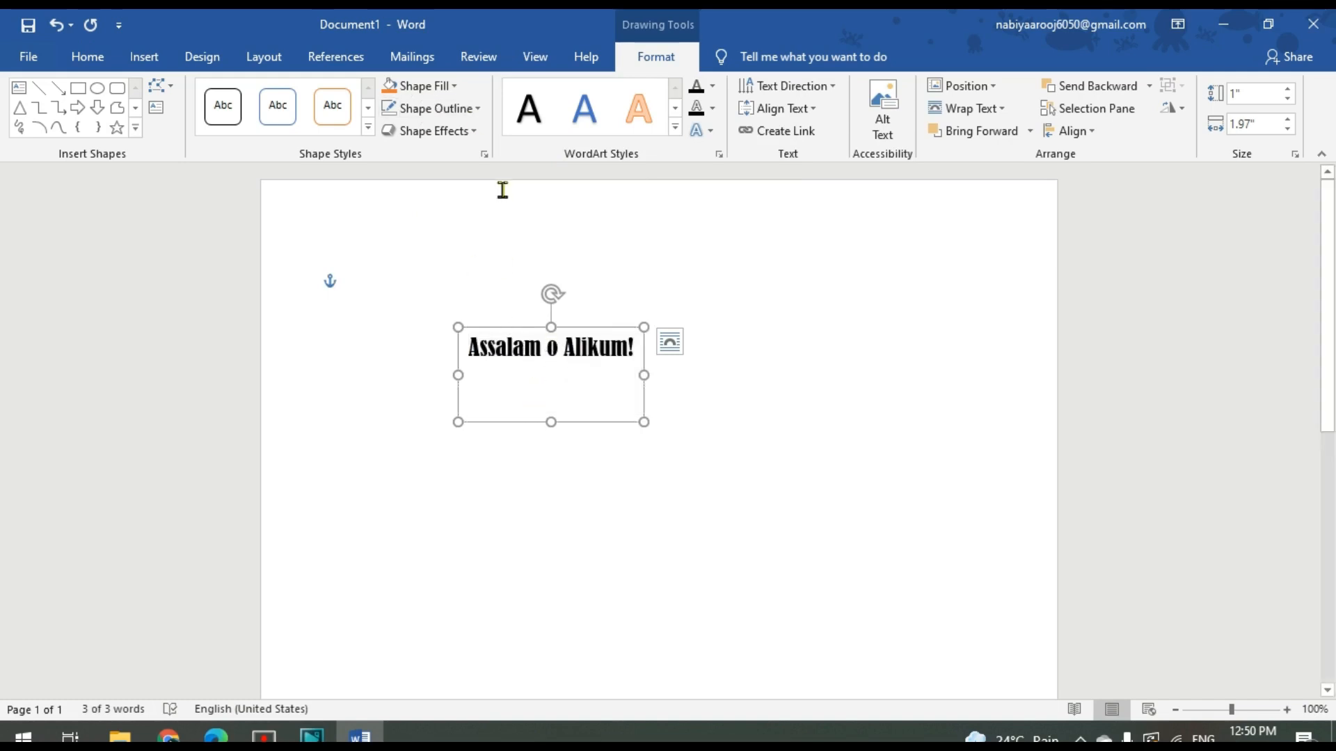
pyautogui.click(452, 86)
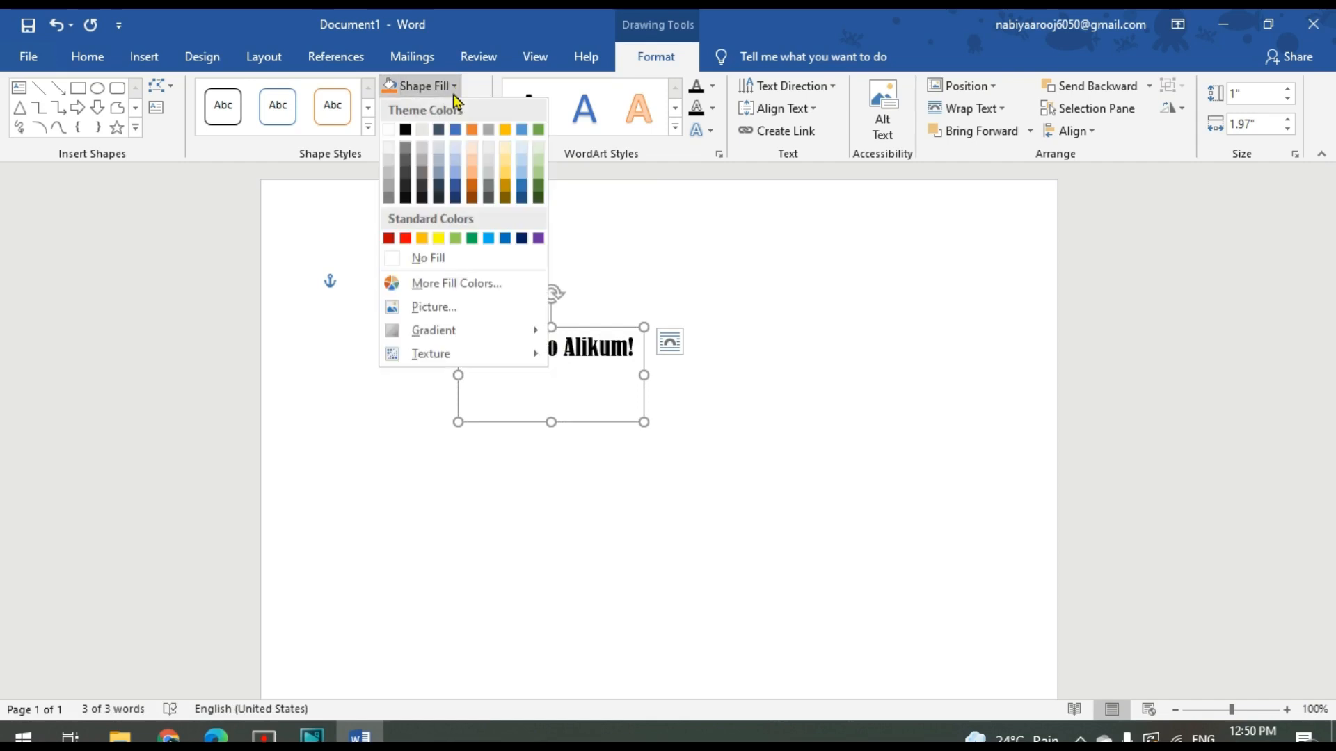
pyautogui.click(539, 164)
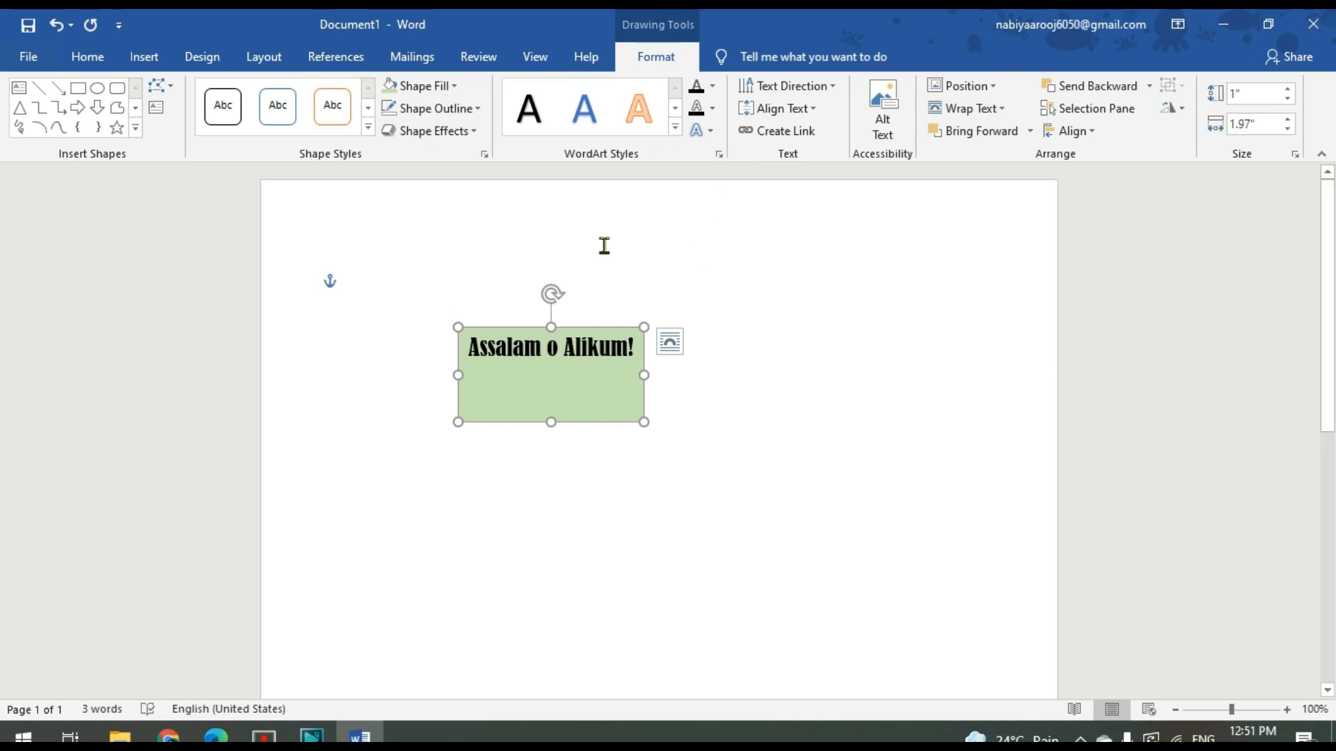
pyautogui.click(135, 127)
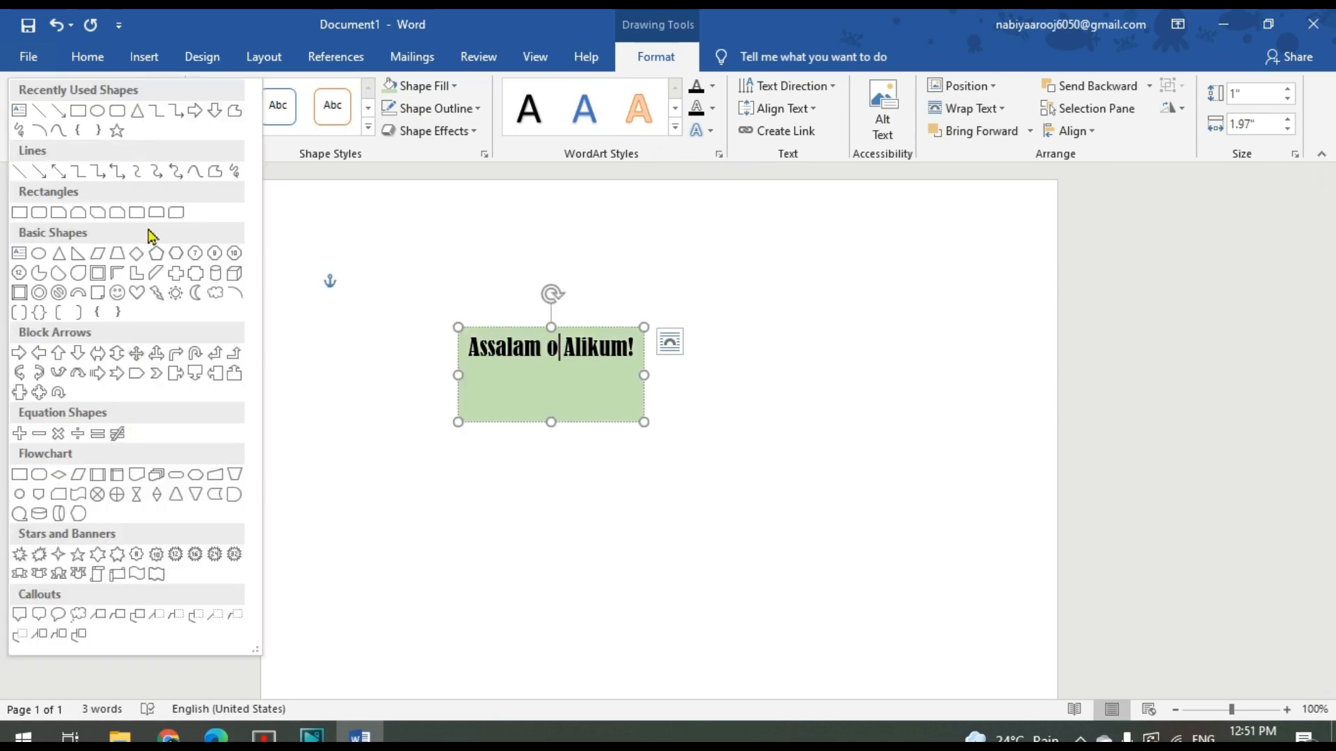
pyautogui.click(323, 326)
# Select the greeting text, try italics on it, and give it a plain single underline without italics
pyautogui.click(70, 60)
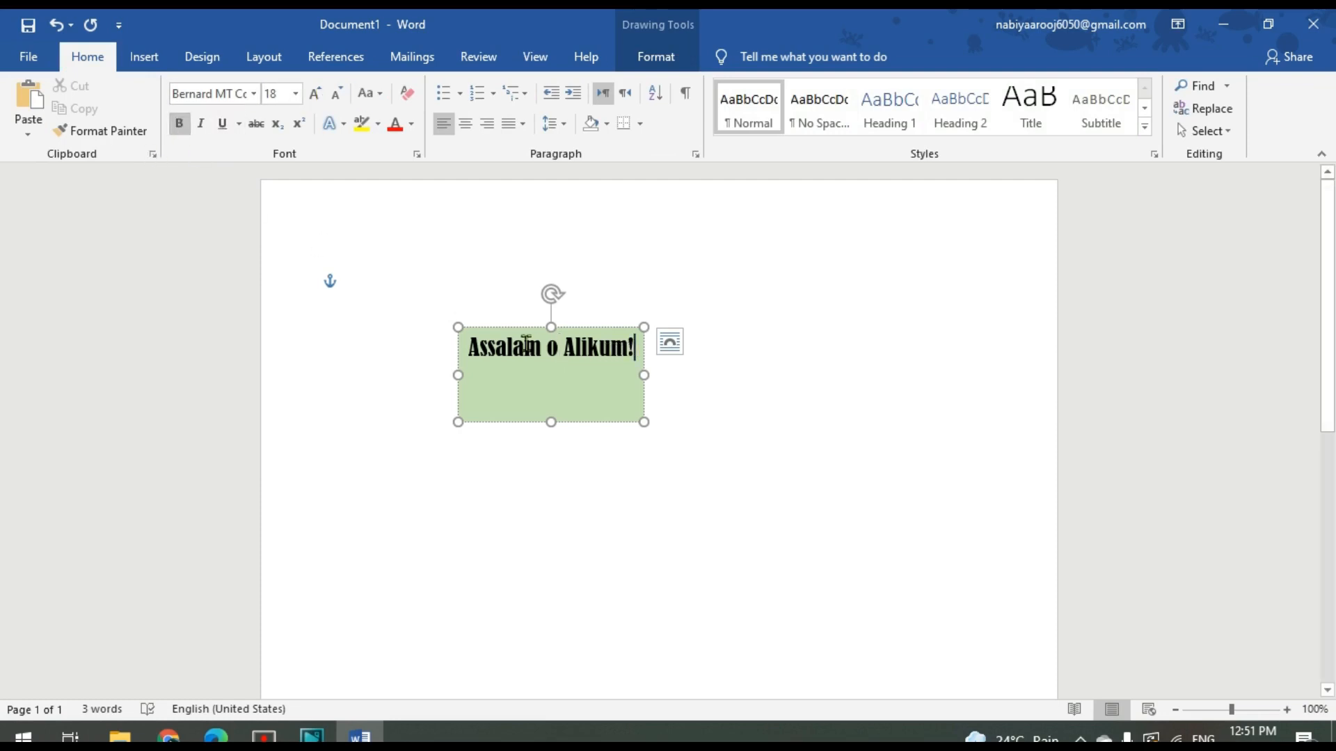
pyautogui.moveTo(635, 348); pyautogui.dragTo(424, 348)
pyautogui.click(202, 128)
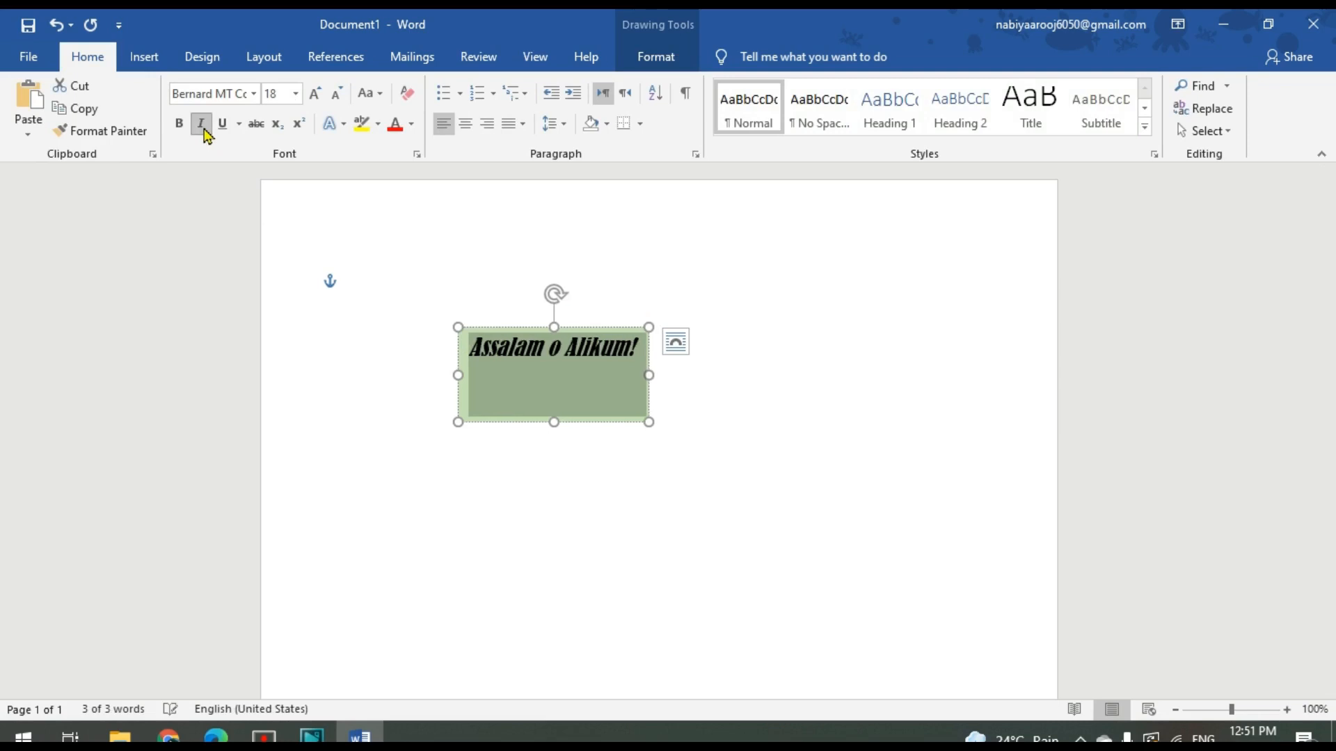
pyautogui.click(222, 128)
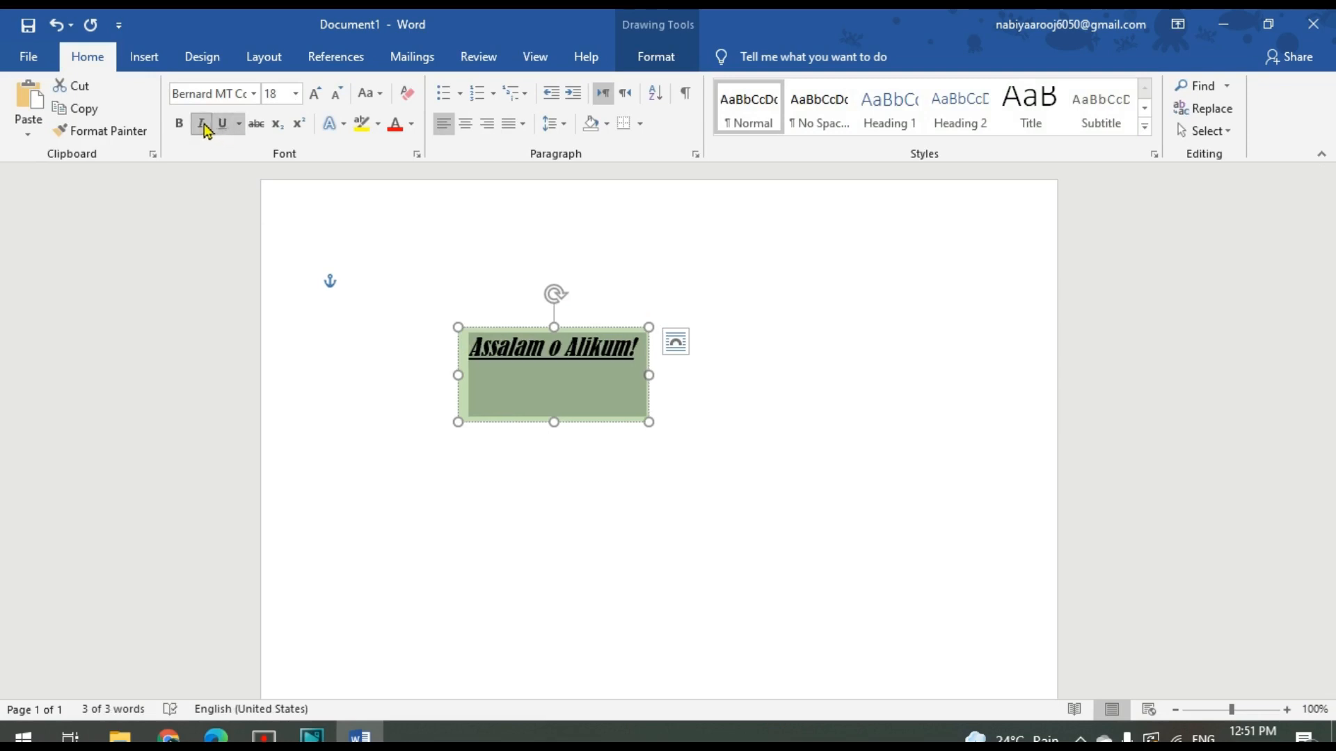
pyautogui.click(202, 126)
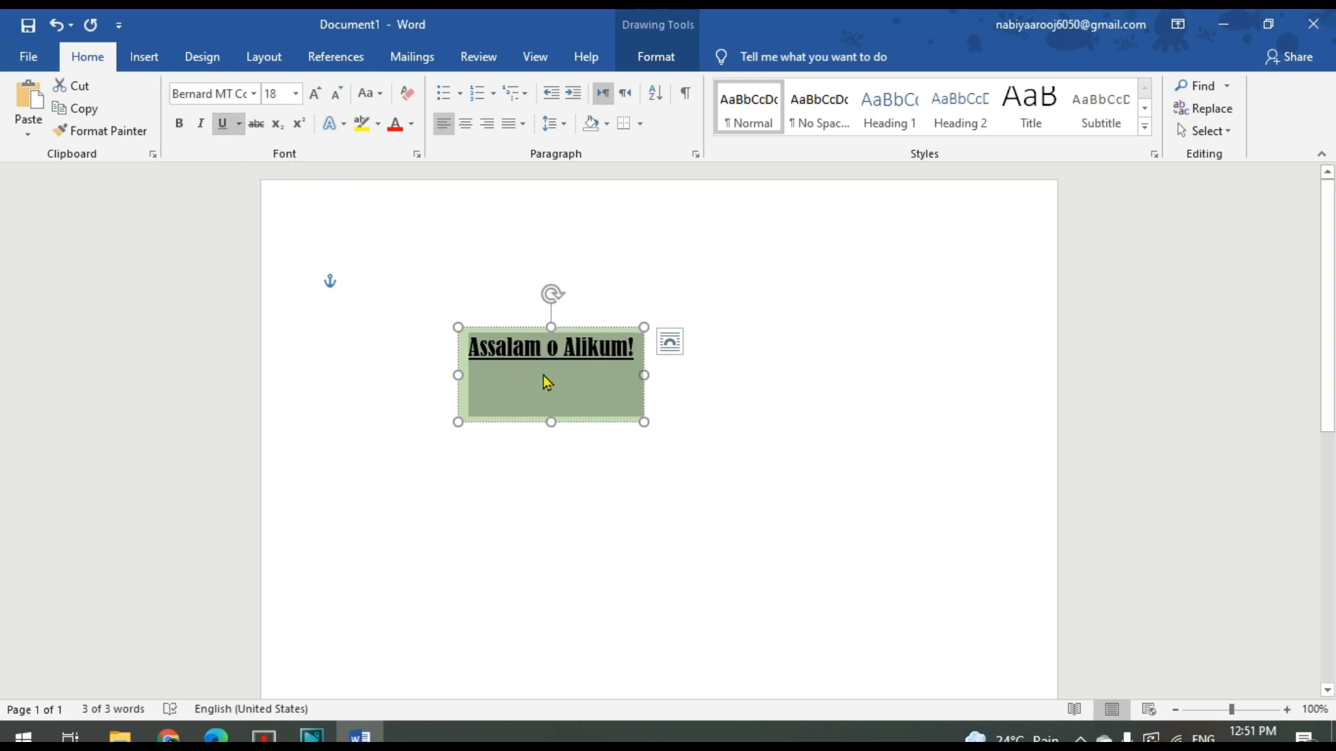
# Change the greeting's underline style to a thick wavy line and deselect the text box
pyautogui.click(417, 155)
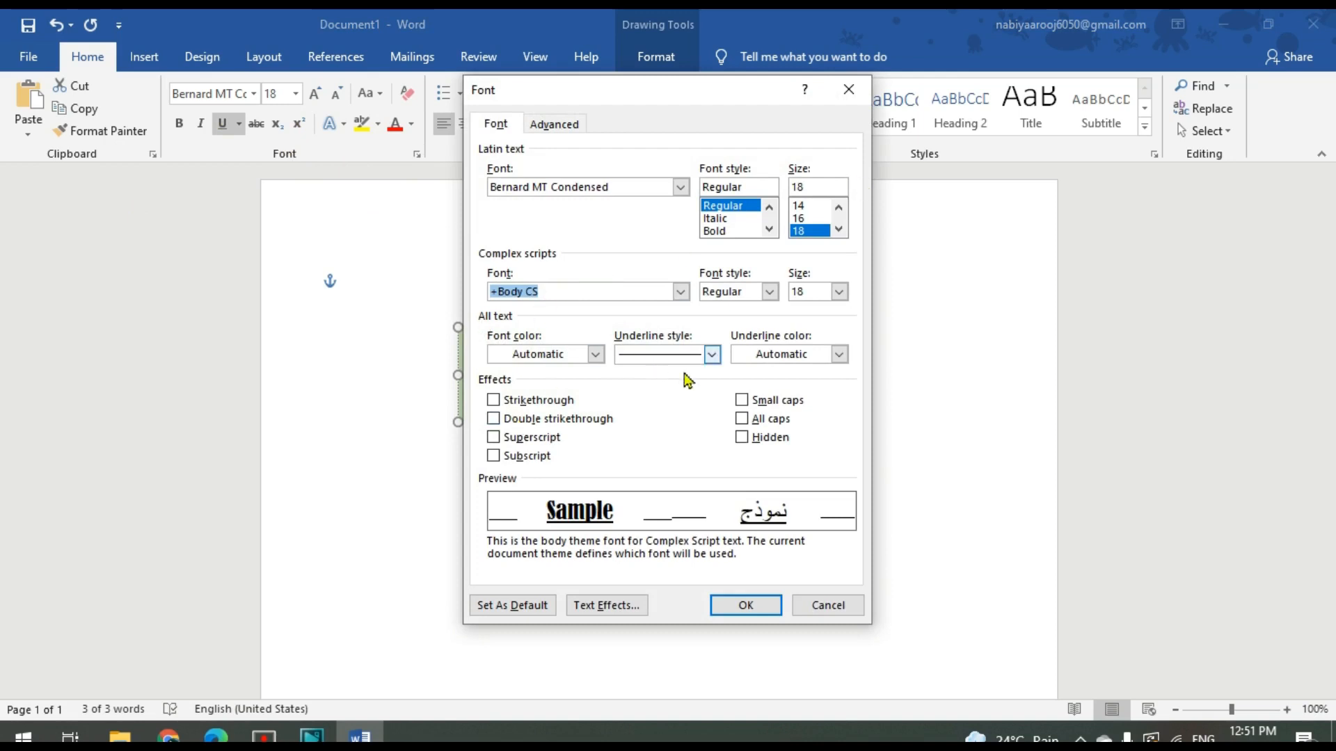
pyautogui.click(712, 355)
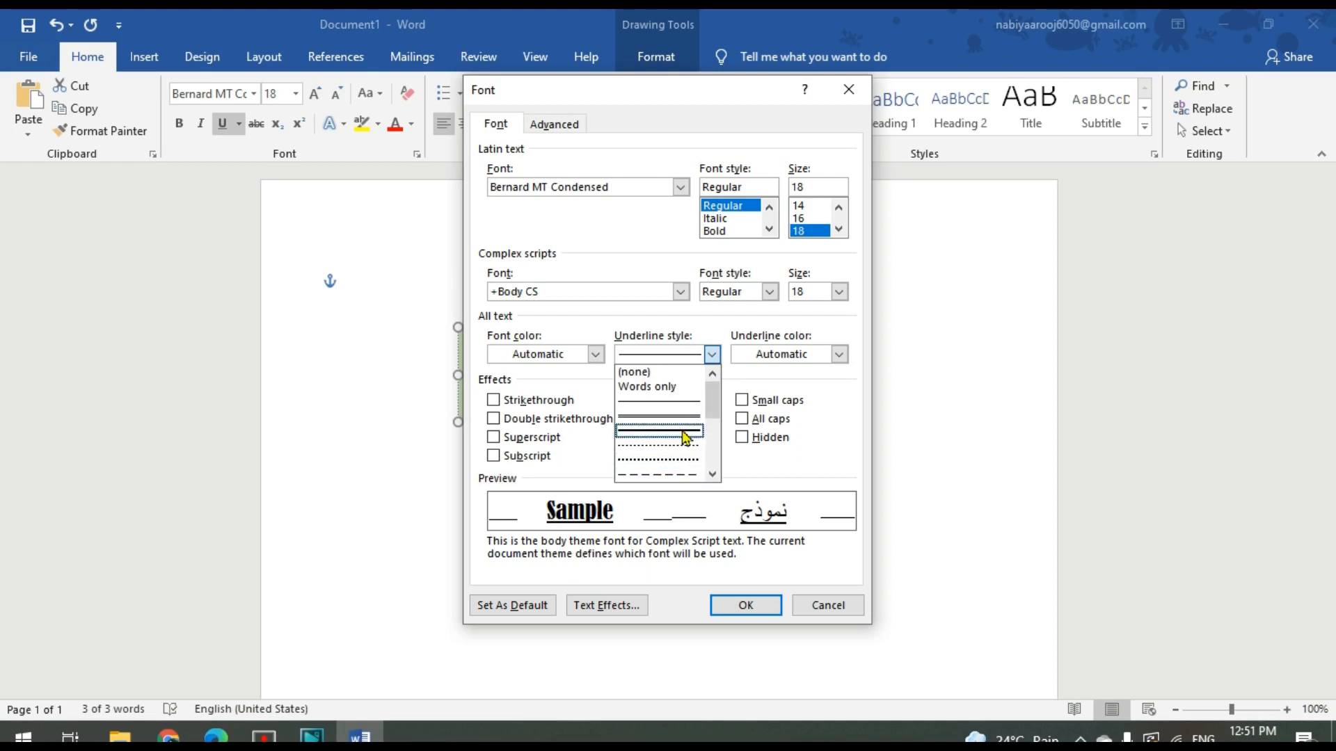
pyautogui.moveTo(714, 409)
pyautogui.mouseDown()
pyautogui.moveTo(708, 466)
pyautogui.moveTo(676, 485)
pyautogui.mouseUp()
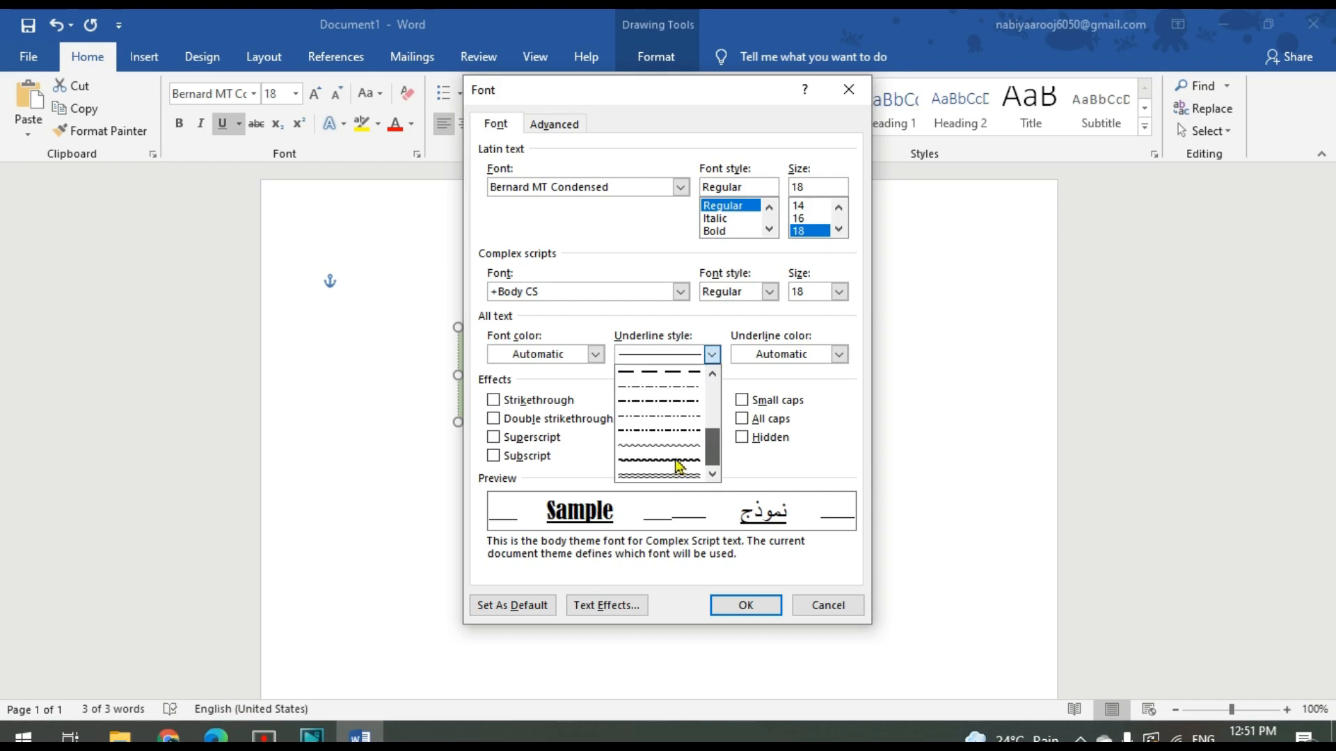
pyautogui.click(670, 462)
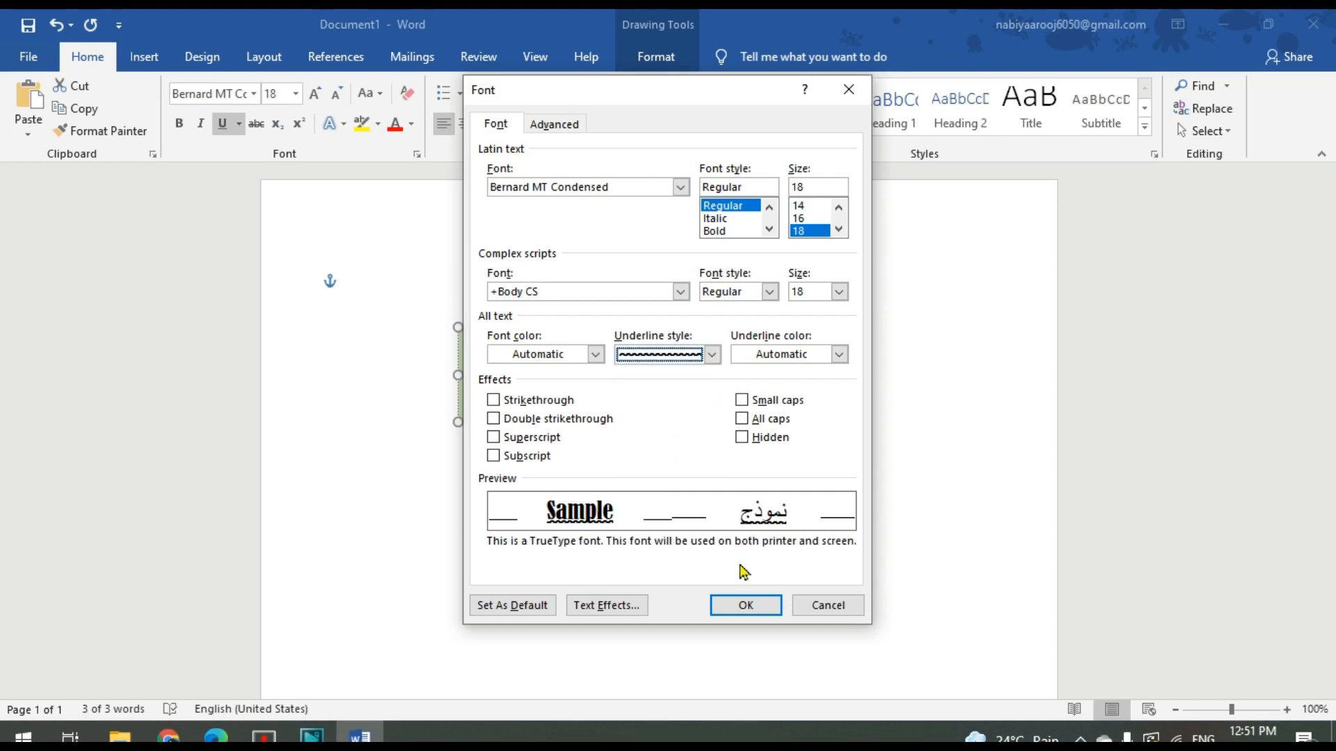
pyautogui.click(745, 606)
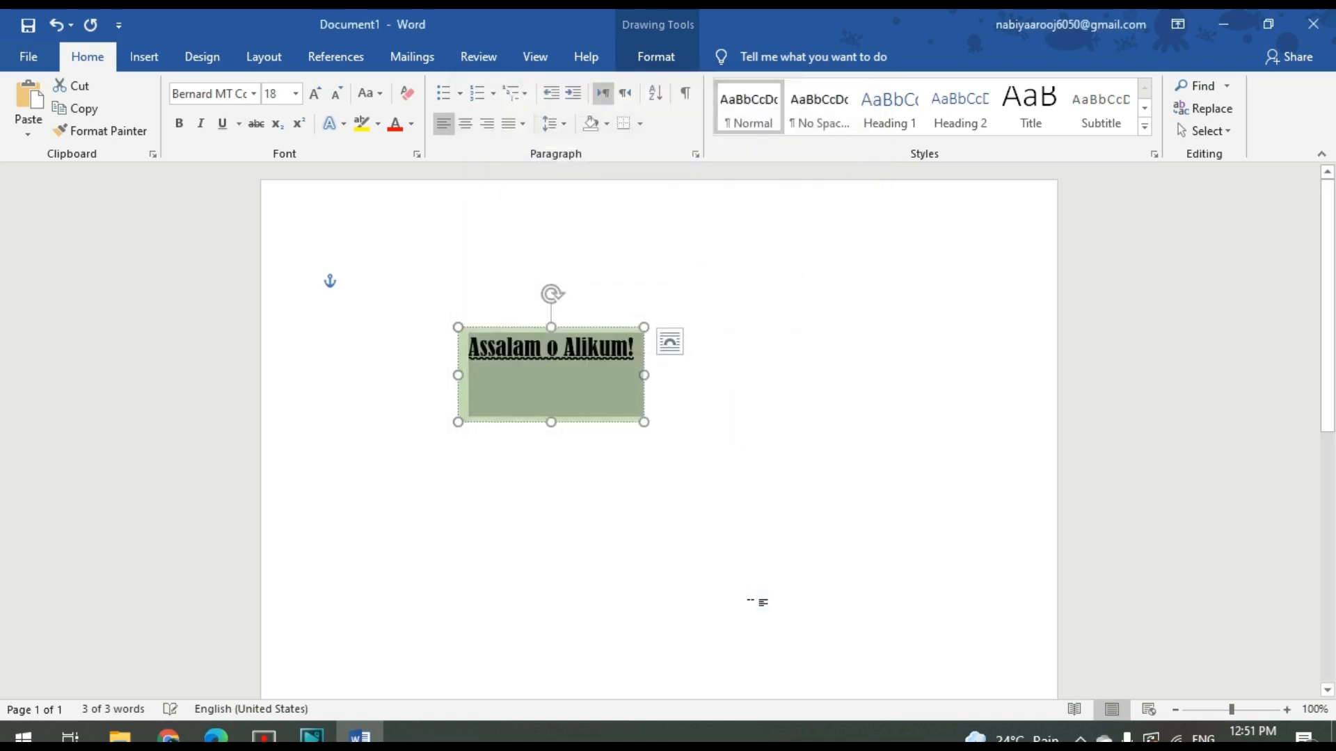
pyautogui.click(355, 286)
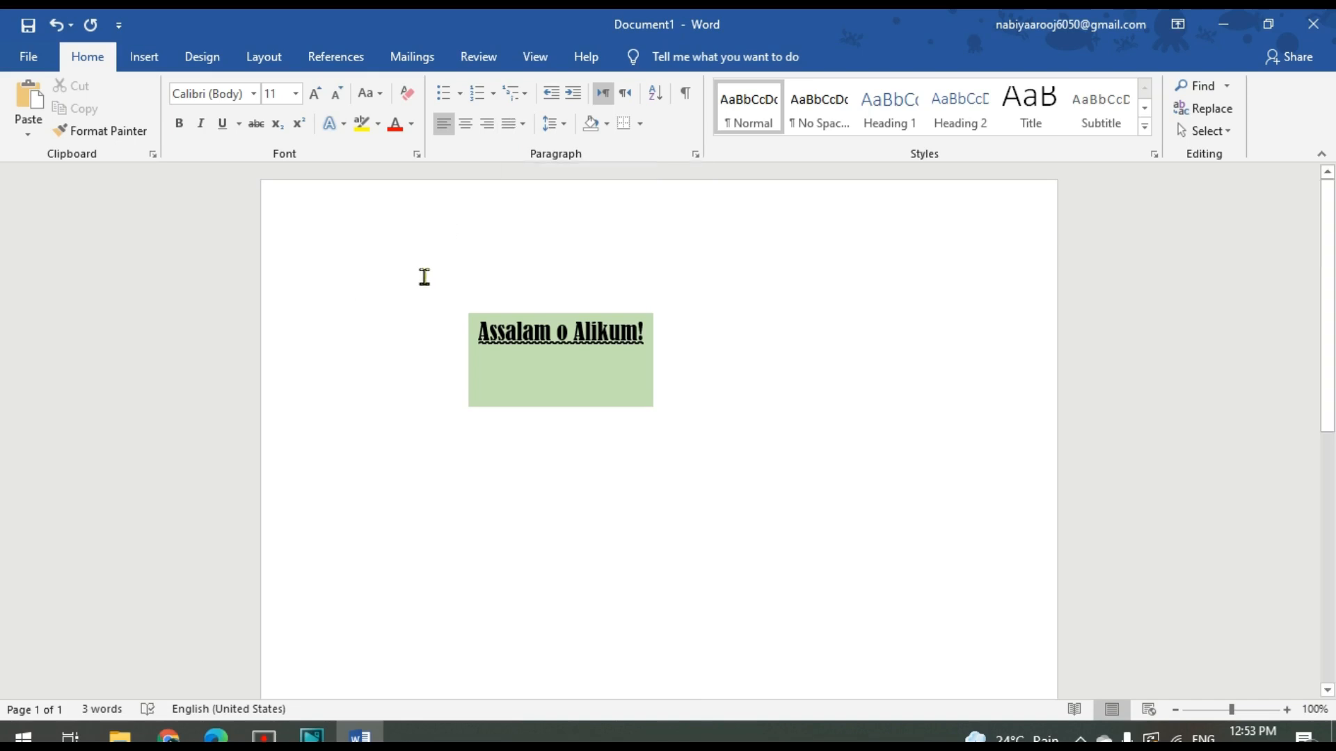
# Examine the bullet and numbering libraries, the text styles gallery and the list of available fonts
pyautogui.click(459, 93)
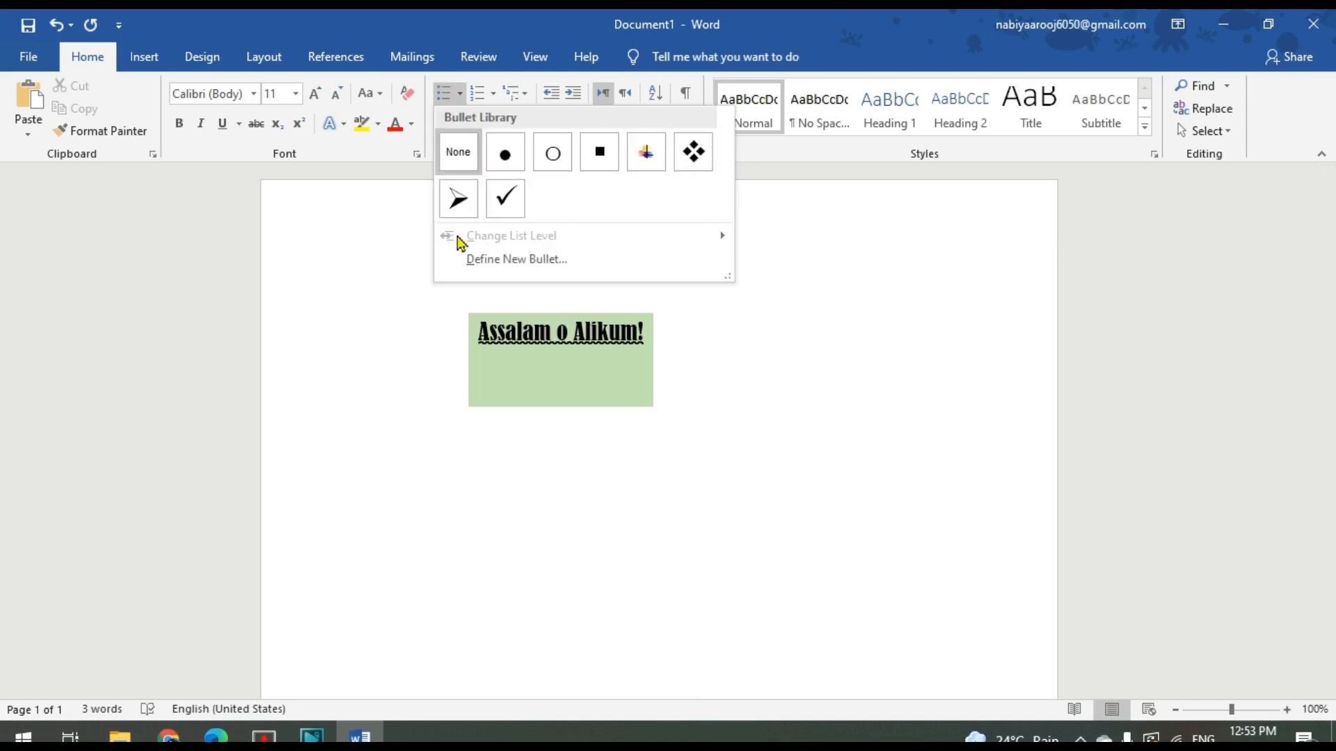
pyautogui.click(493, 94)
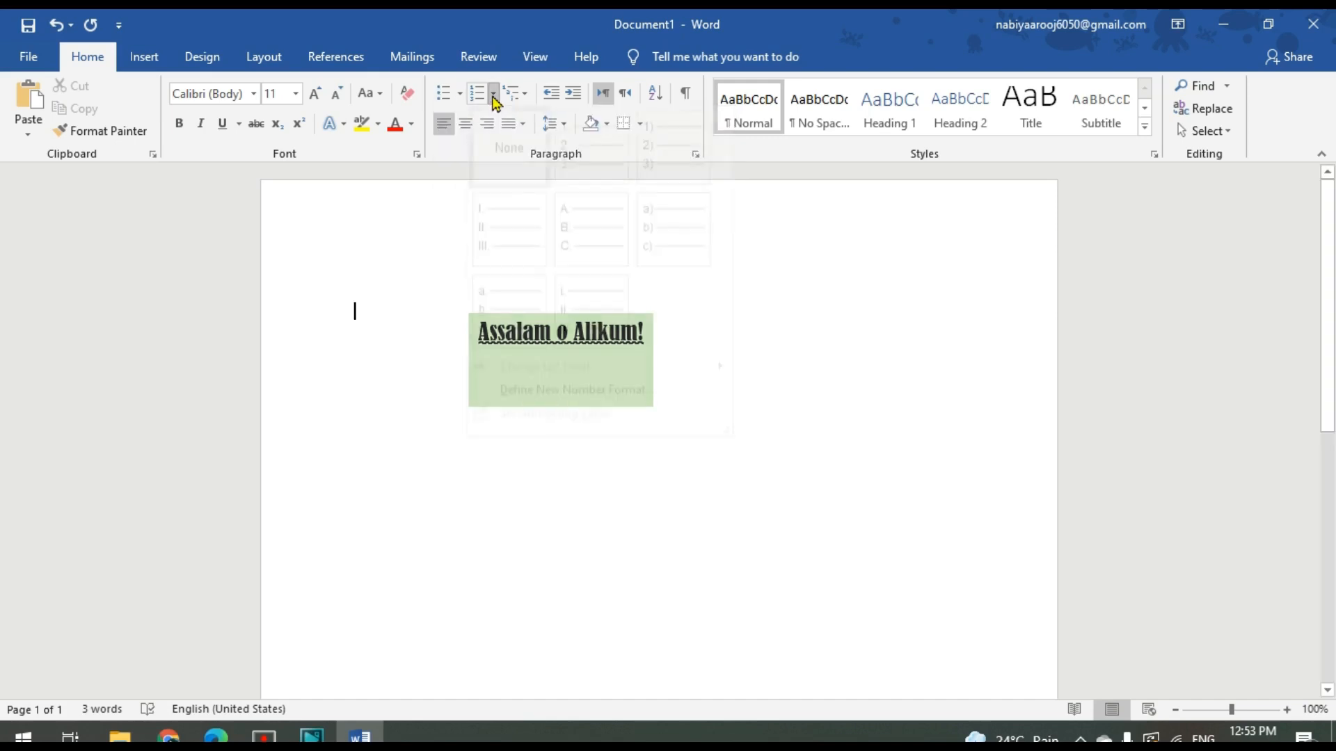
pyautogui.click(785, 318)
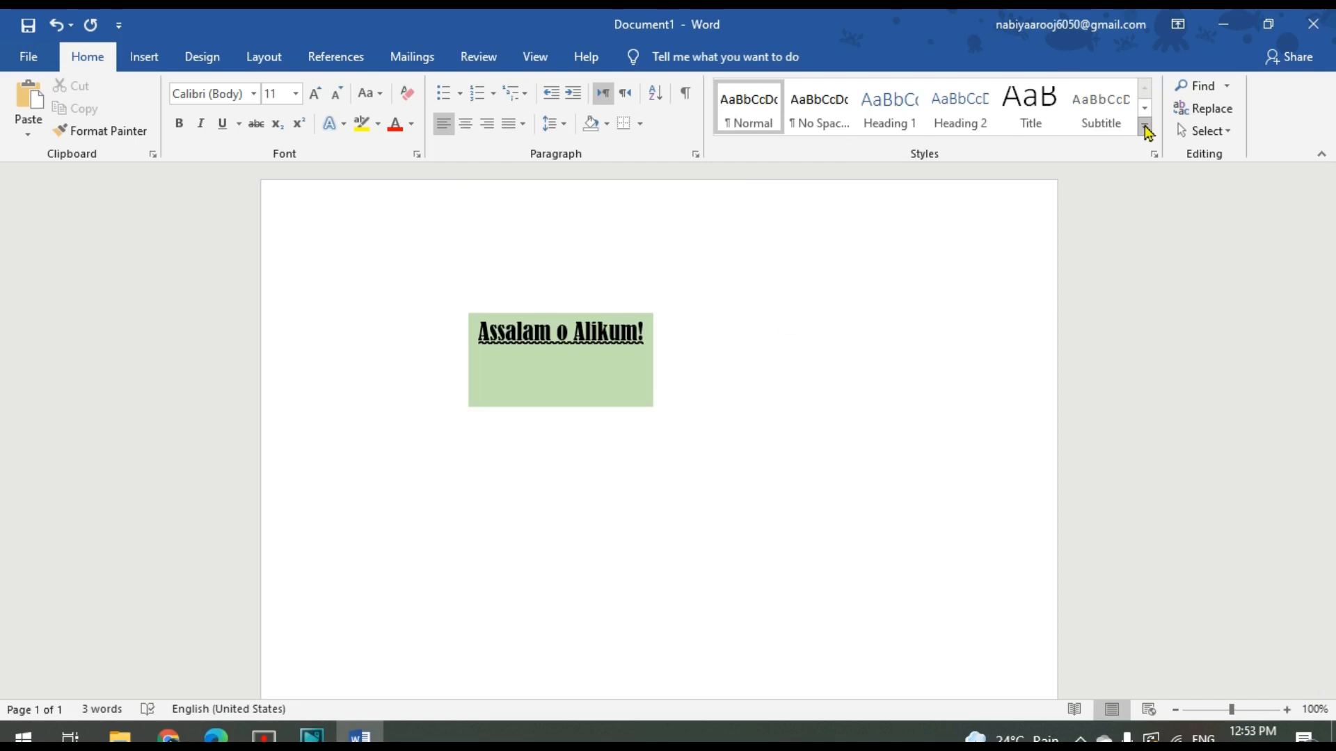
pyautogui.click(1145, 128)
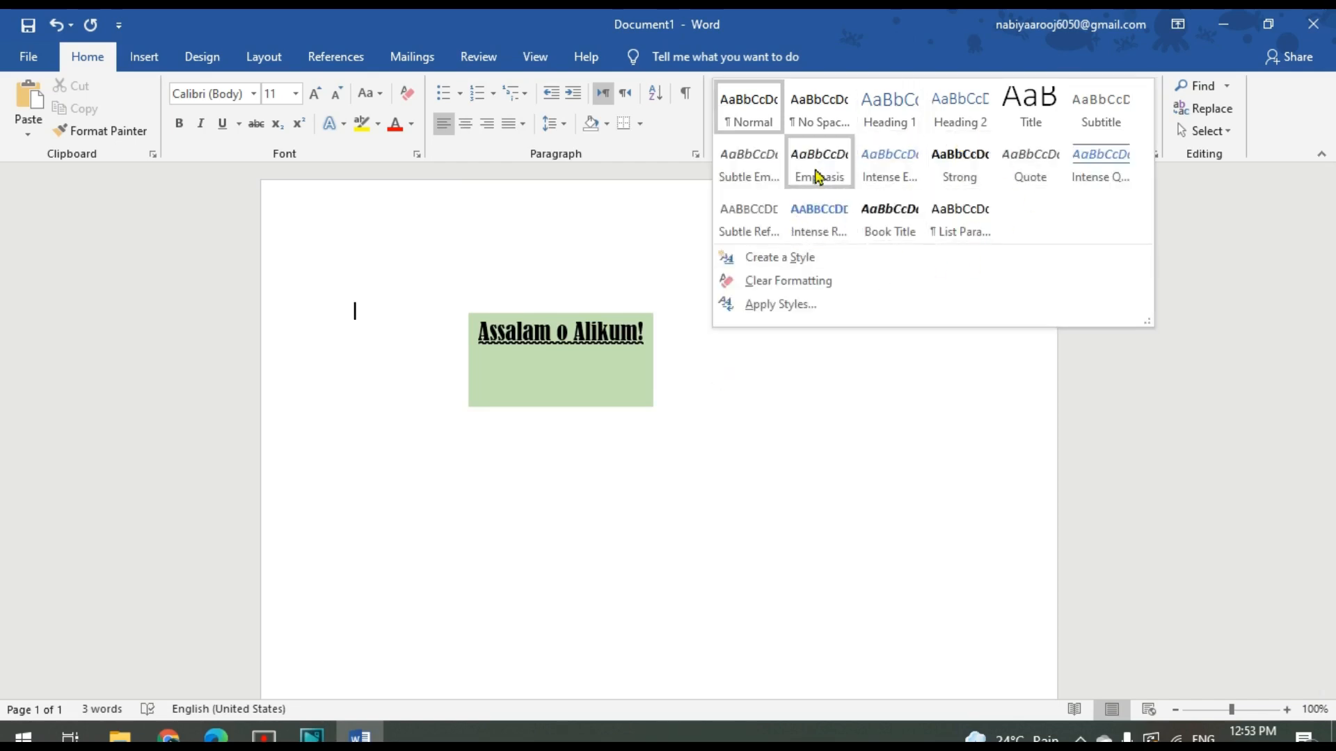
pyautogui.click(330, 350)
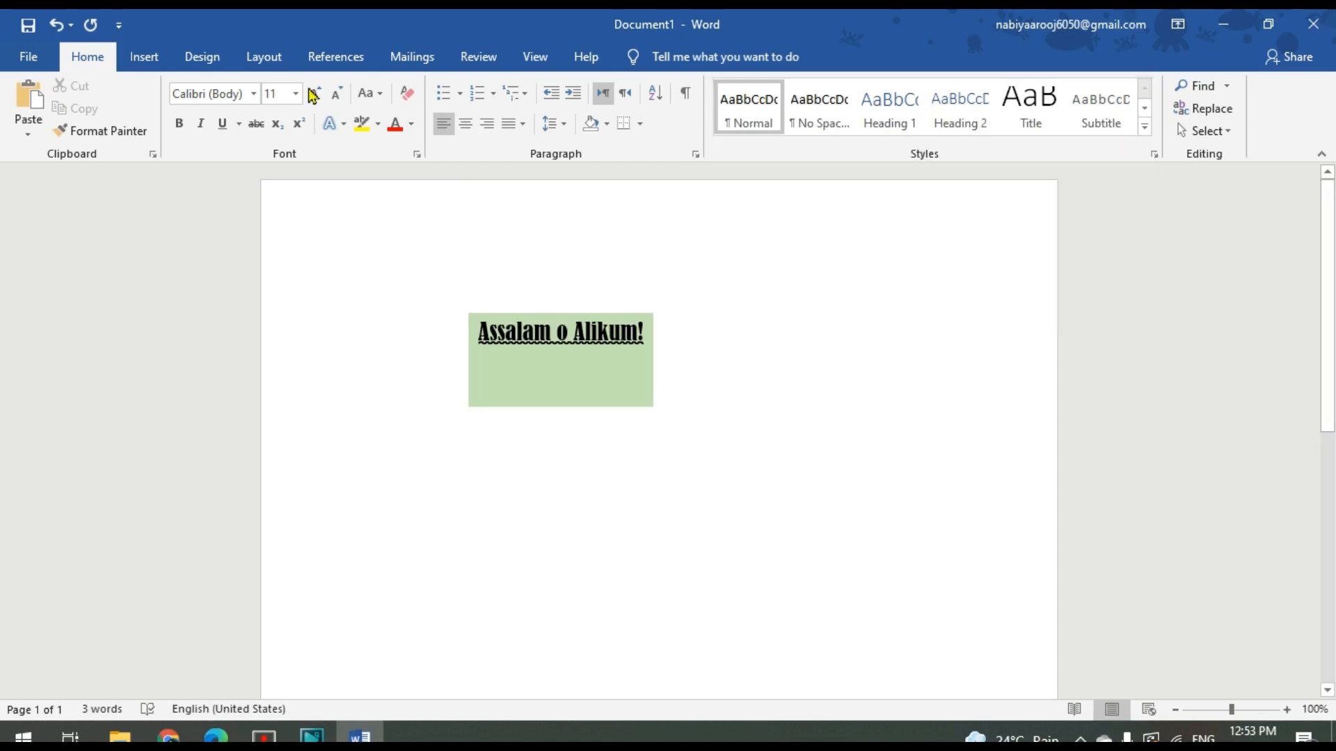
pyautogui.click(253, 93)
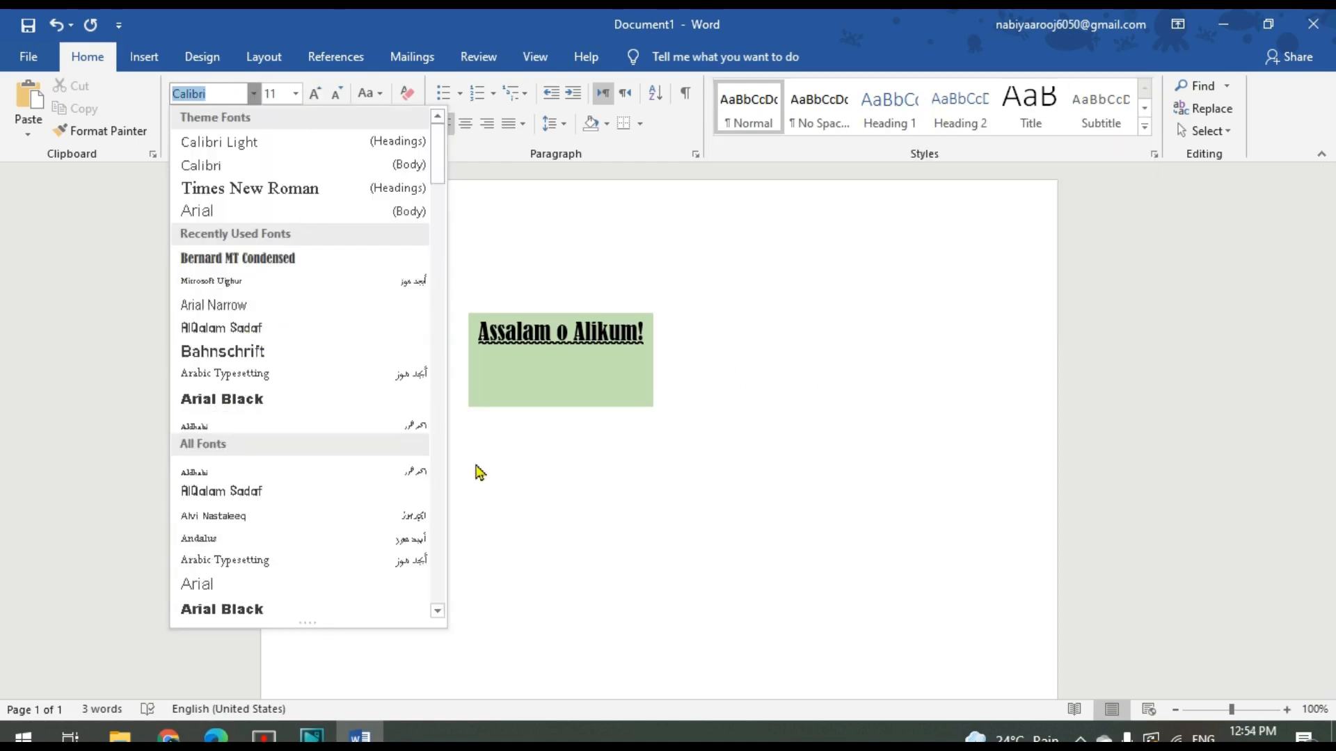
pyautogui.click(501, 492)
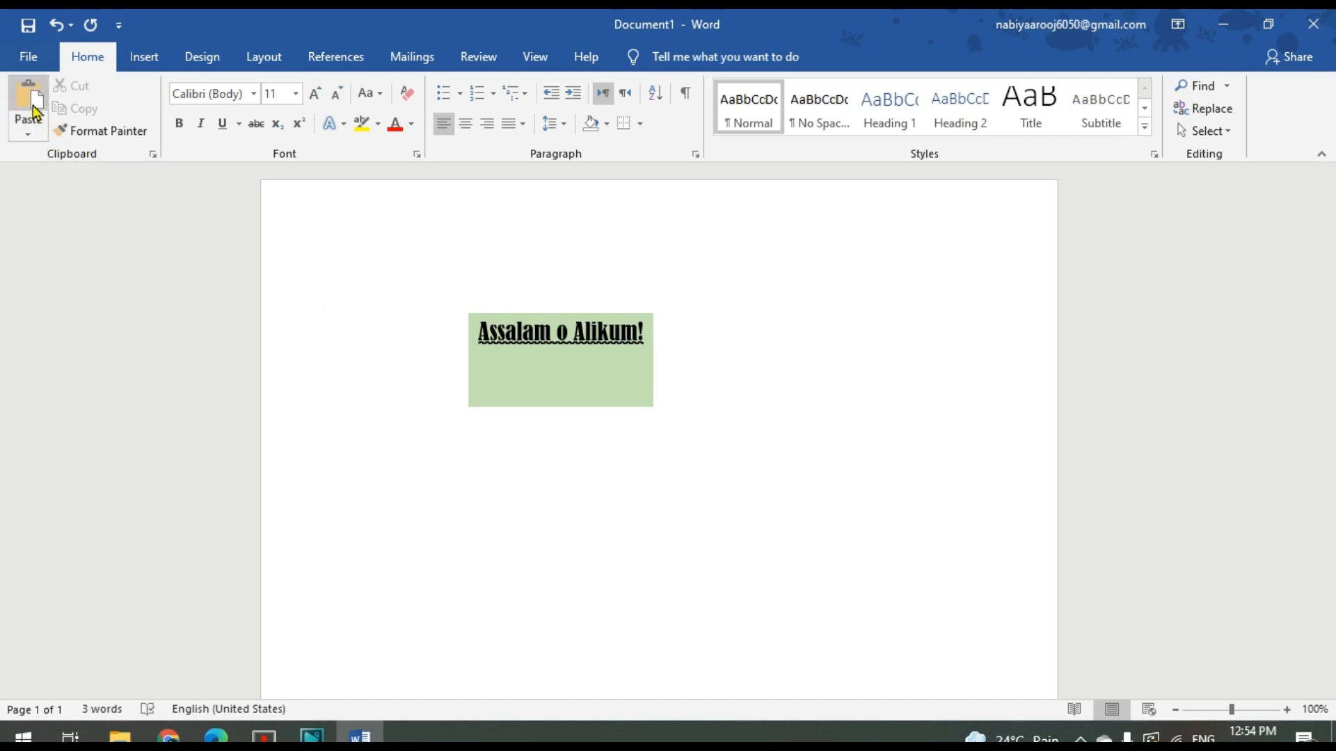
# Insert the picture of green leaves on a black background and shrink it to about 3.35" by 5.04"
pyautogui.click(146, 65)
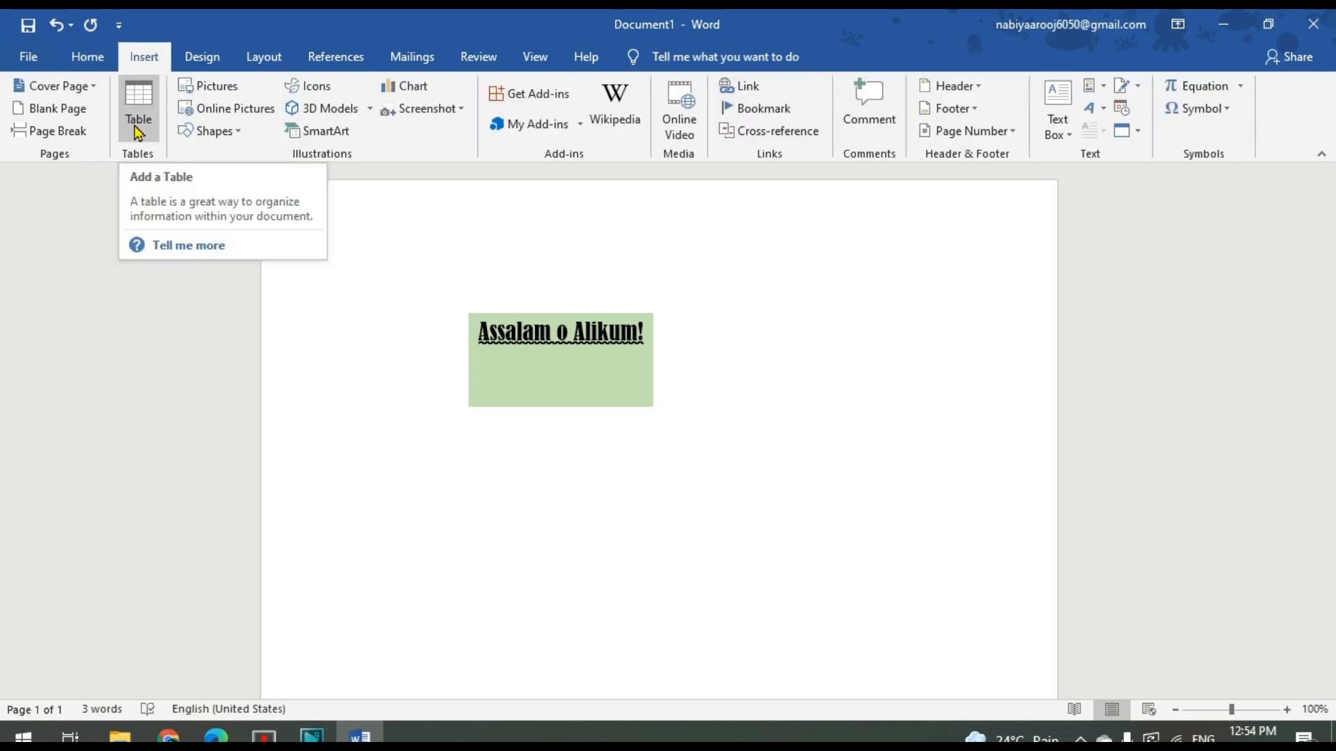
pyautogui.click(221, 90)
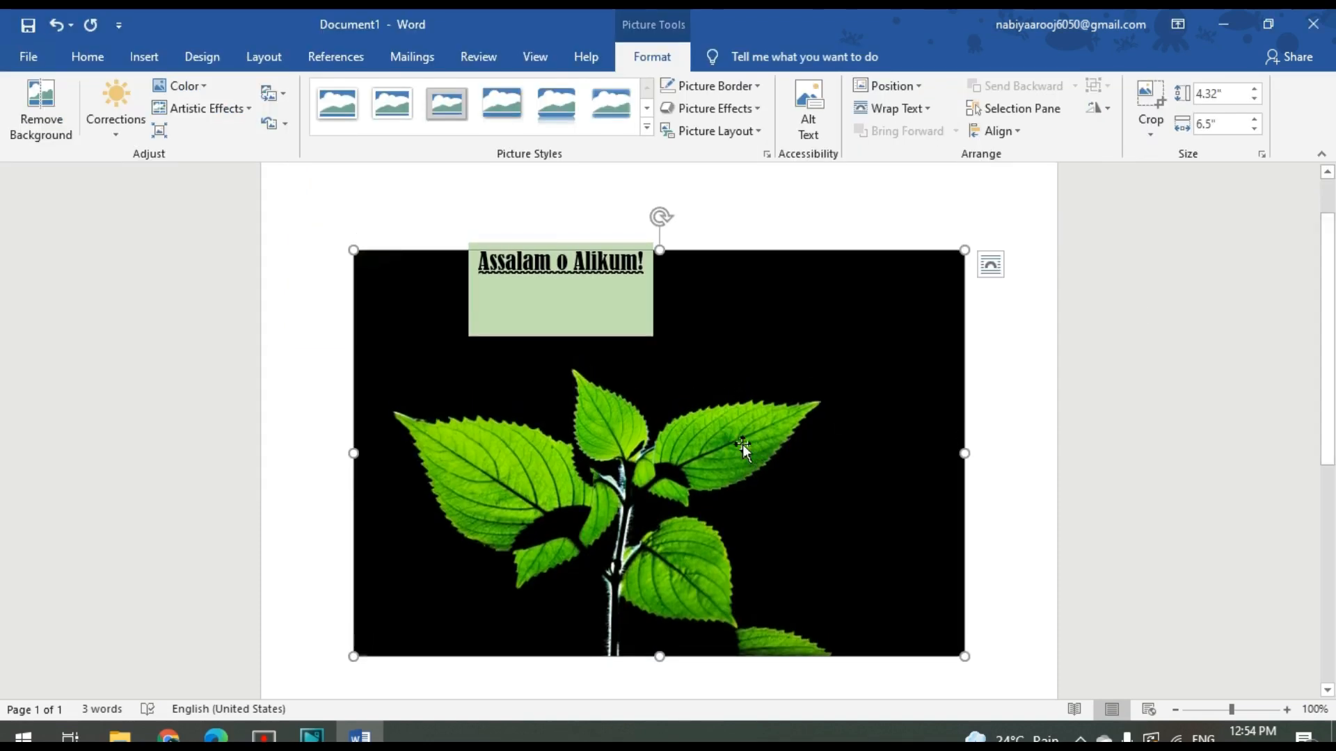
pyautogui.moveTo(754, 400); pyautogui.dragTo(759, 416)
pyautogui.moveTo(347, 245); pyautogui.dragTo(491, 341)
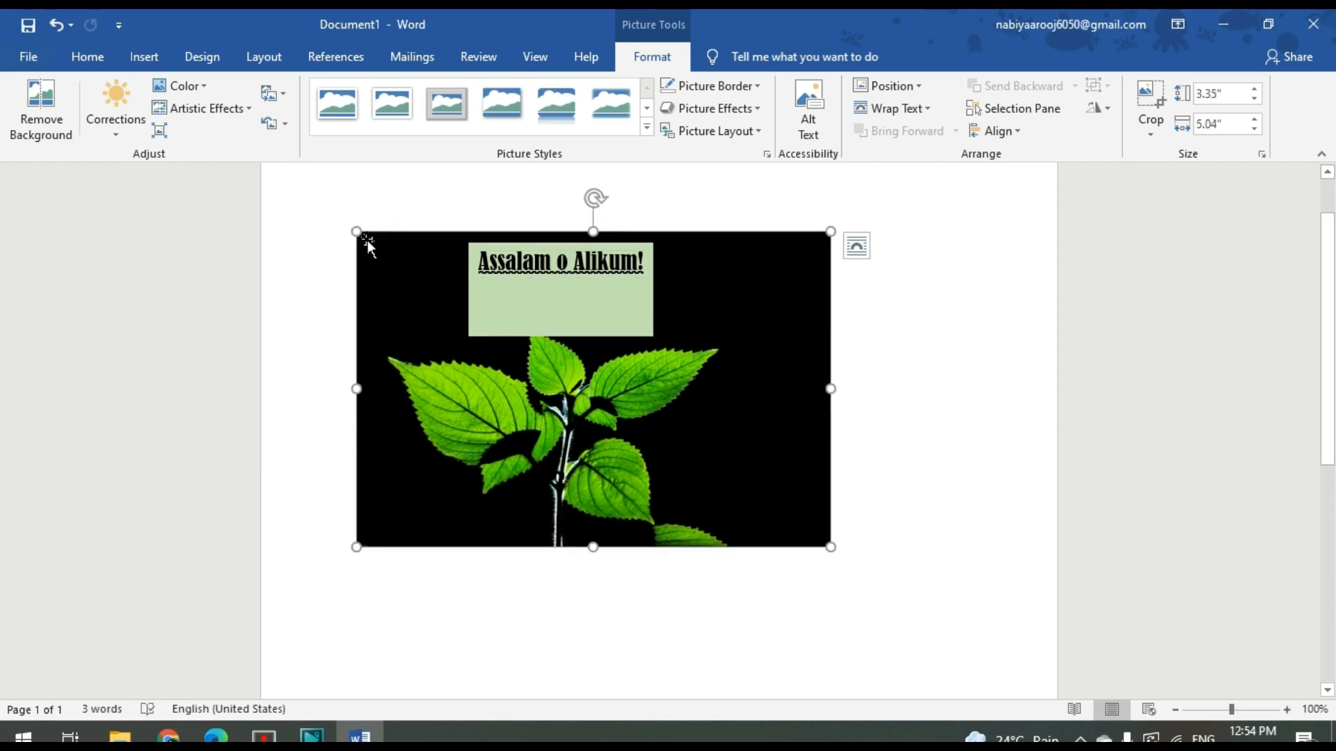
# Shrink the leaf picture to about 2.33" by 3.51" and place it behind text, slightly further right on the page
pyautogui.moveTo(365, 242); pyautogui.dragTo(478, 367)
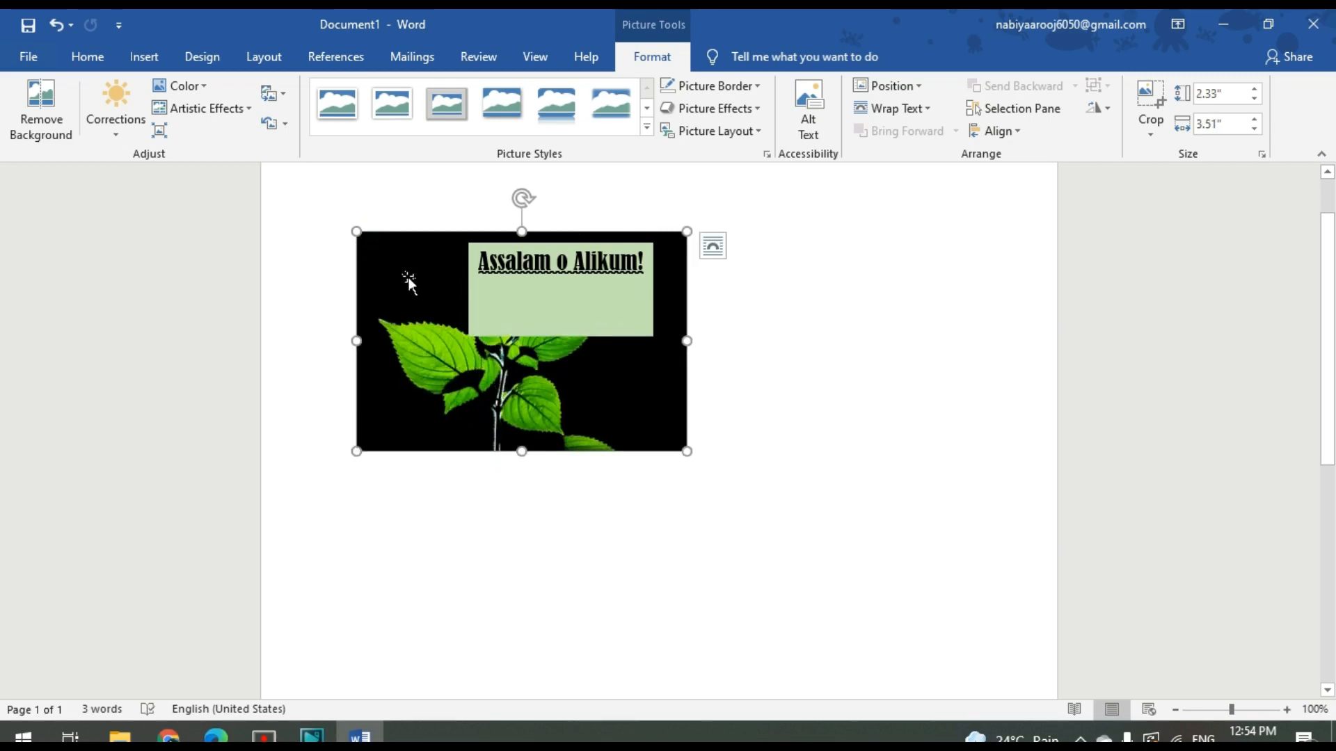
pyautogui.click(714, 249)
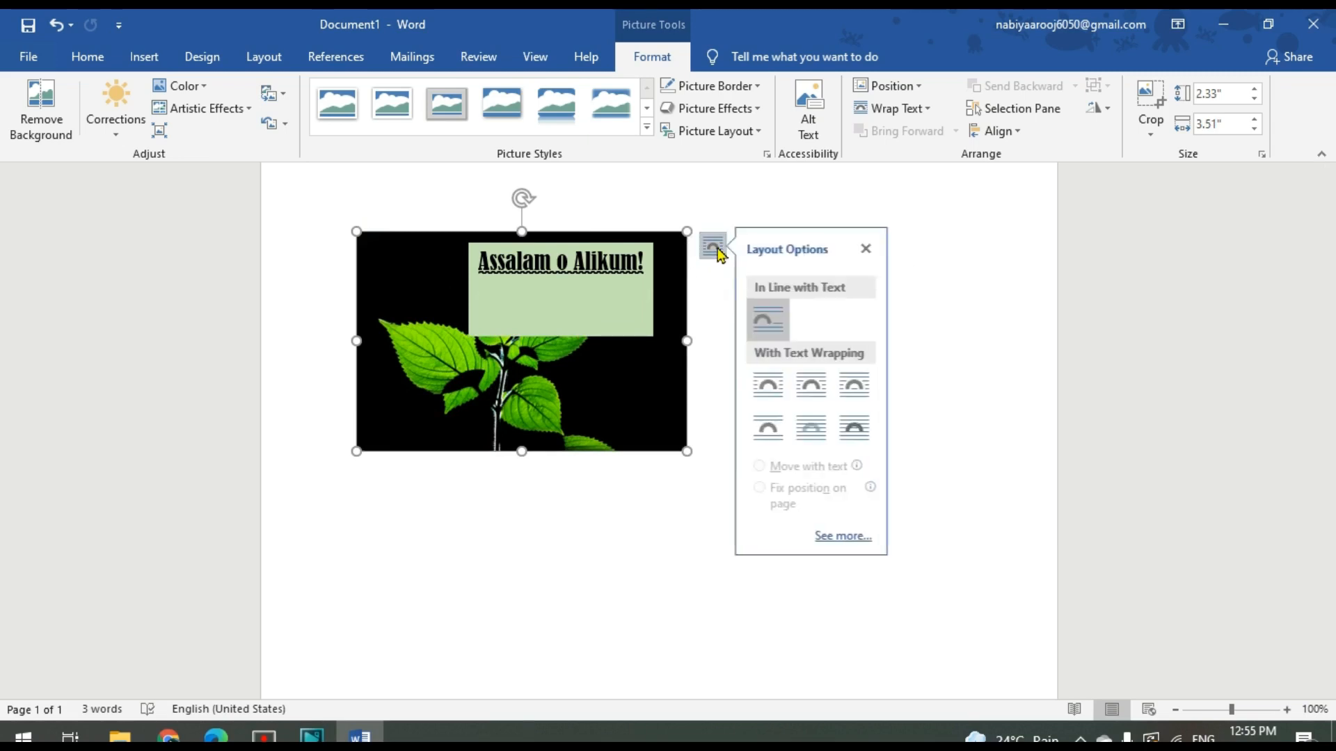
pyautogui.click(826, 434)
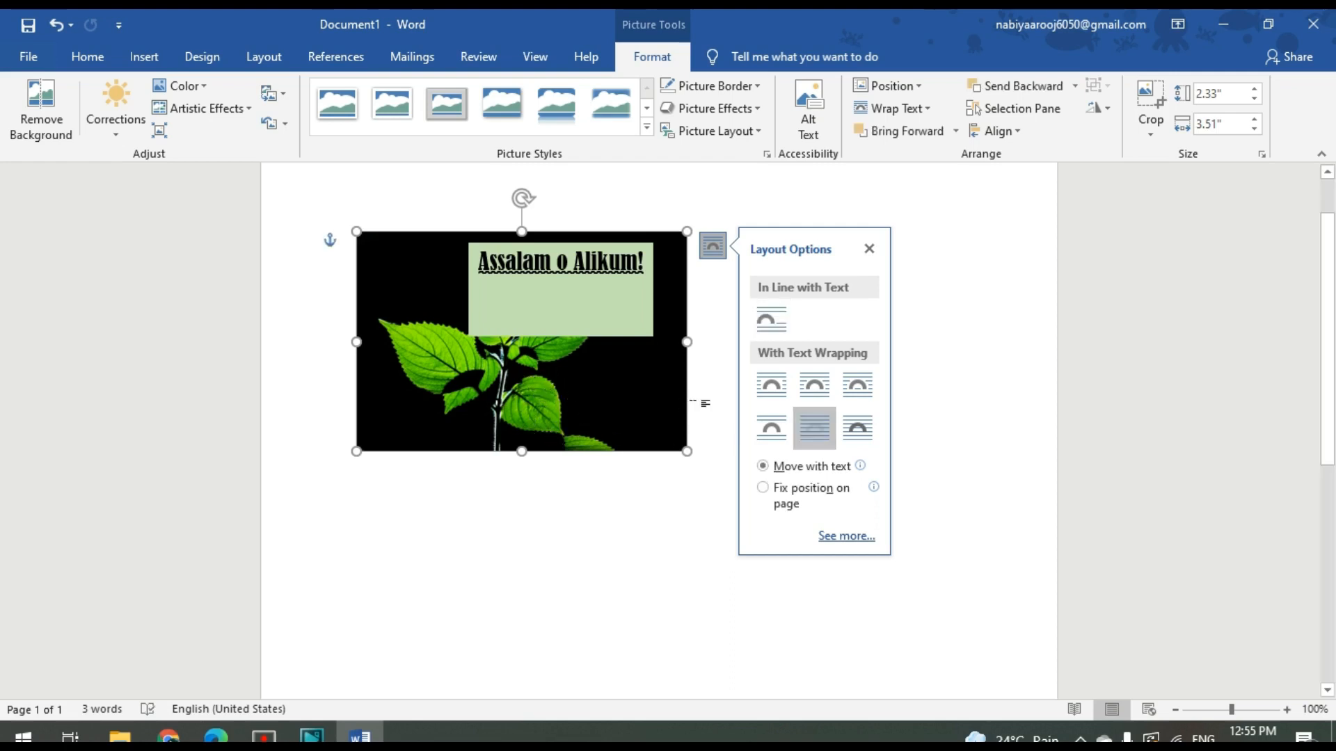
pyautogui.moveTo(600, 416)
pyautogui.mouseDown()
pyautogui.moveTo(713, 558)
pyautogui.moveTo(793, 599)
pyautogui.moveTo(745, 416)
pyautogui.moveTo(619, 405)
pyautogui.mouseUp()
pyautogui.moveTo(545, 521); pyautogui.dragTo(622, 402)
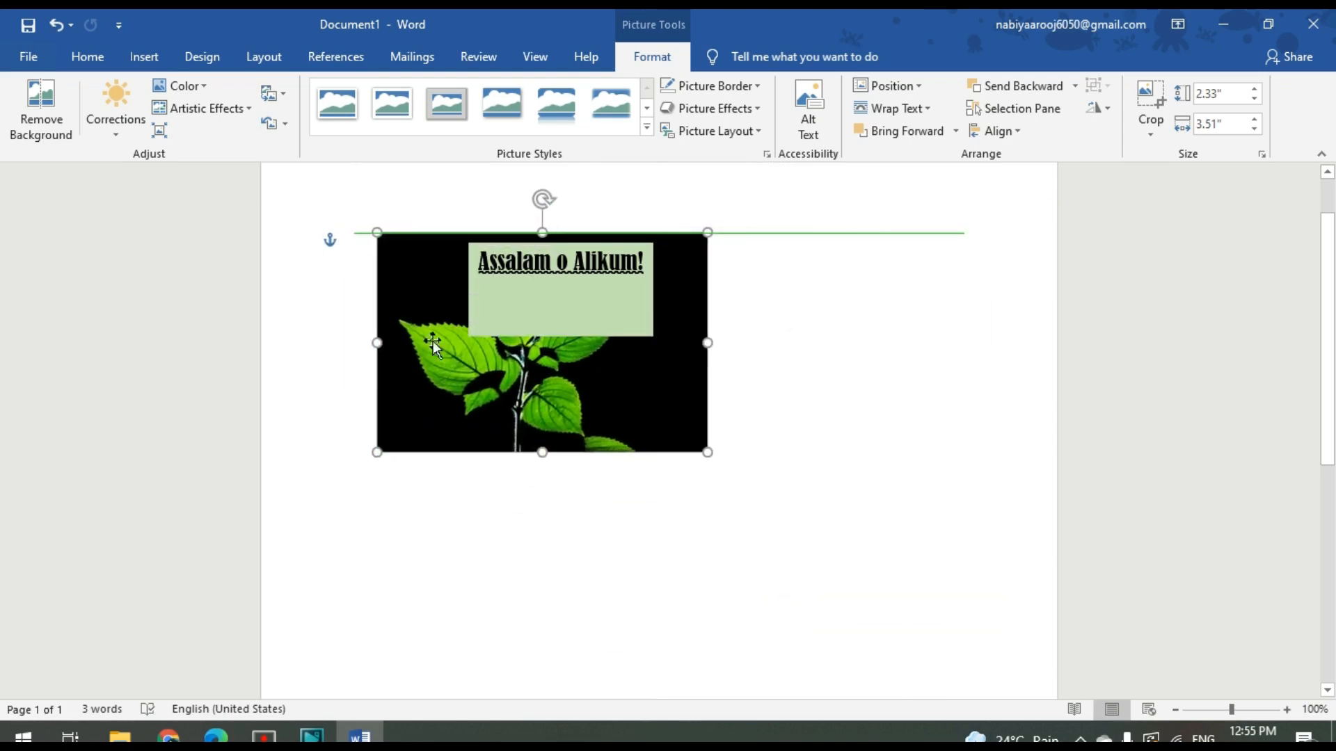
# Undo the leaf picture's last move, its Behind Text wrapping and the last resize
pyautogui.click(57, 26)
pyautogui.click(57, 26)
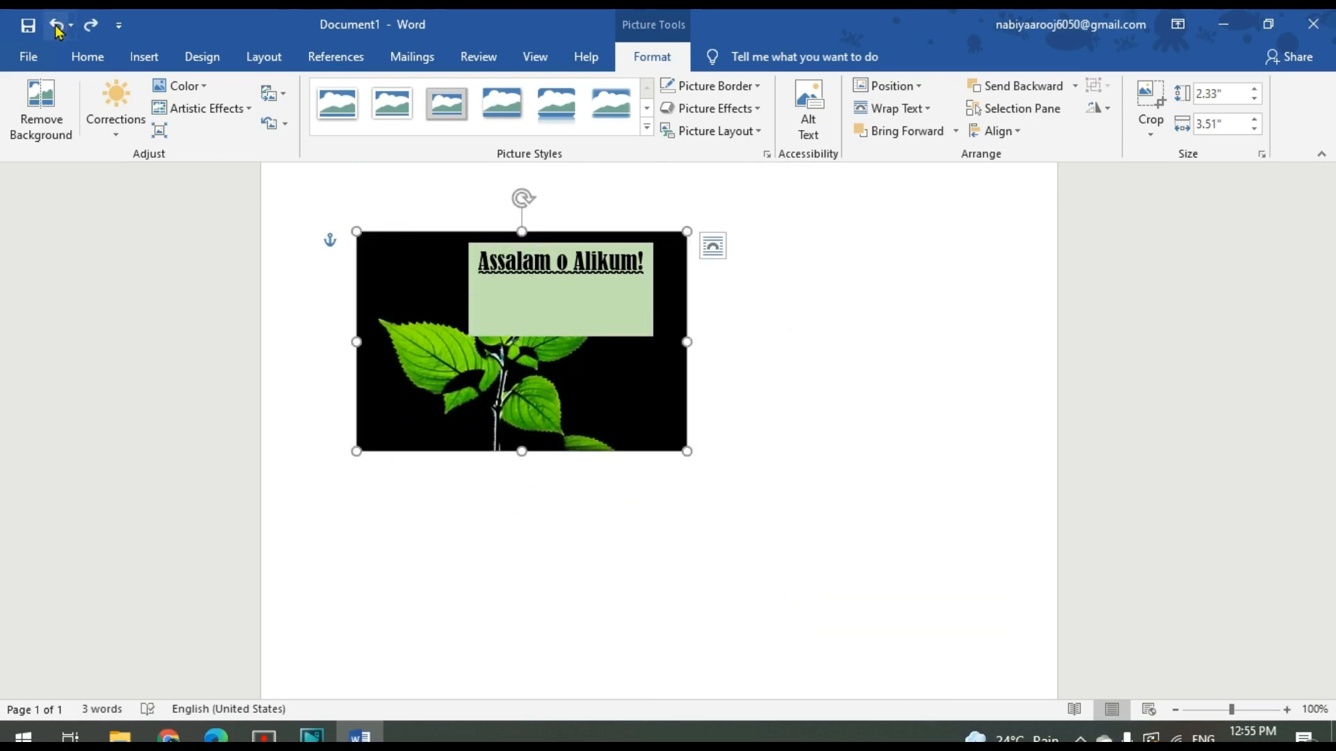
pyautogui.click(57, 26)
pyautogui.click(57, 26)
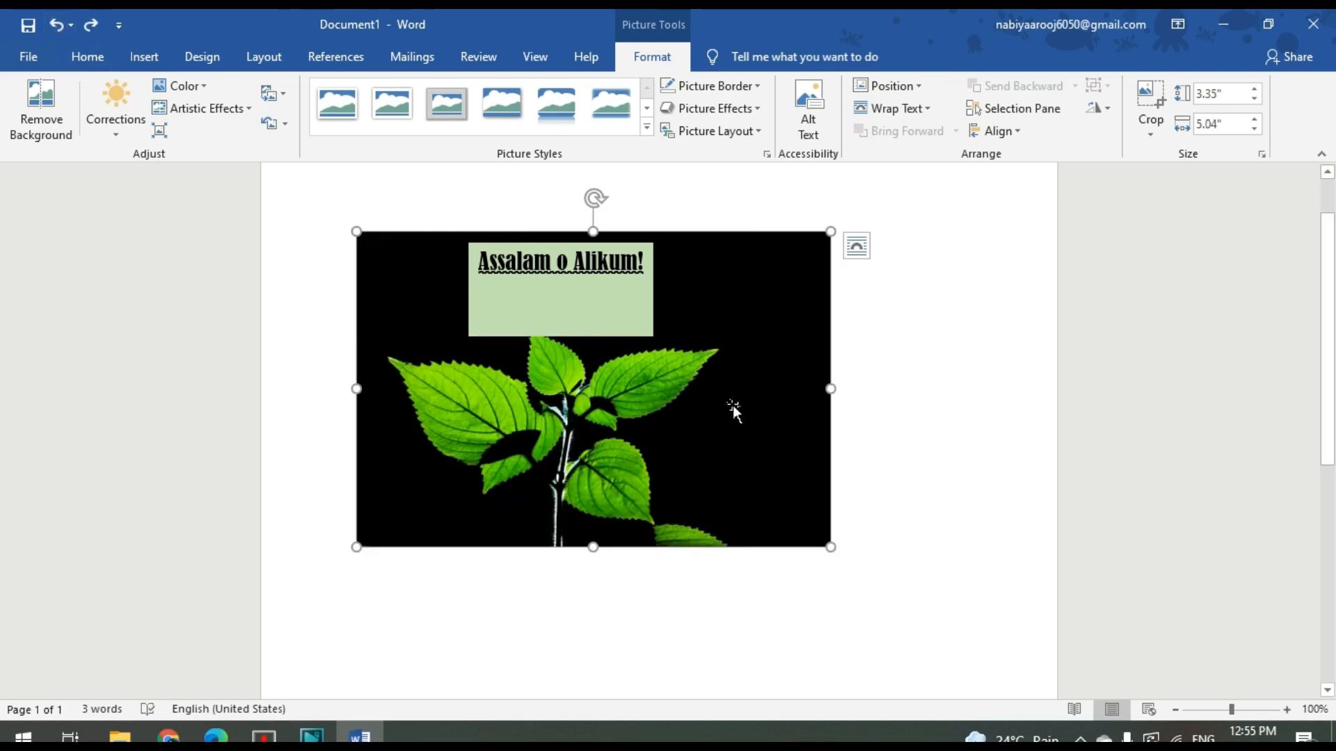
# Try to move the inline leaf picture further down the page
pyautogui.moveTo(734, 404); pyautogui.dragTo(730, 461)
pyautogui.moveTo(746, 409); pyautogui.dragTo(745, 410)
# Set the leaf picture's text wrapping to Behind Text
pyautogui.click(899, 86)
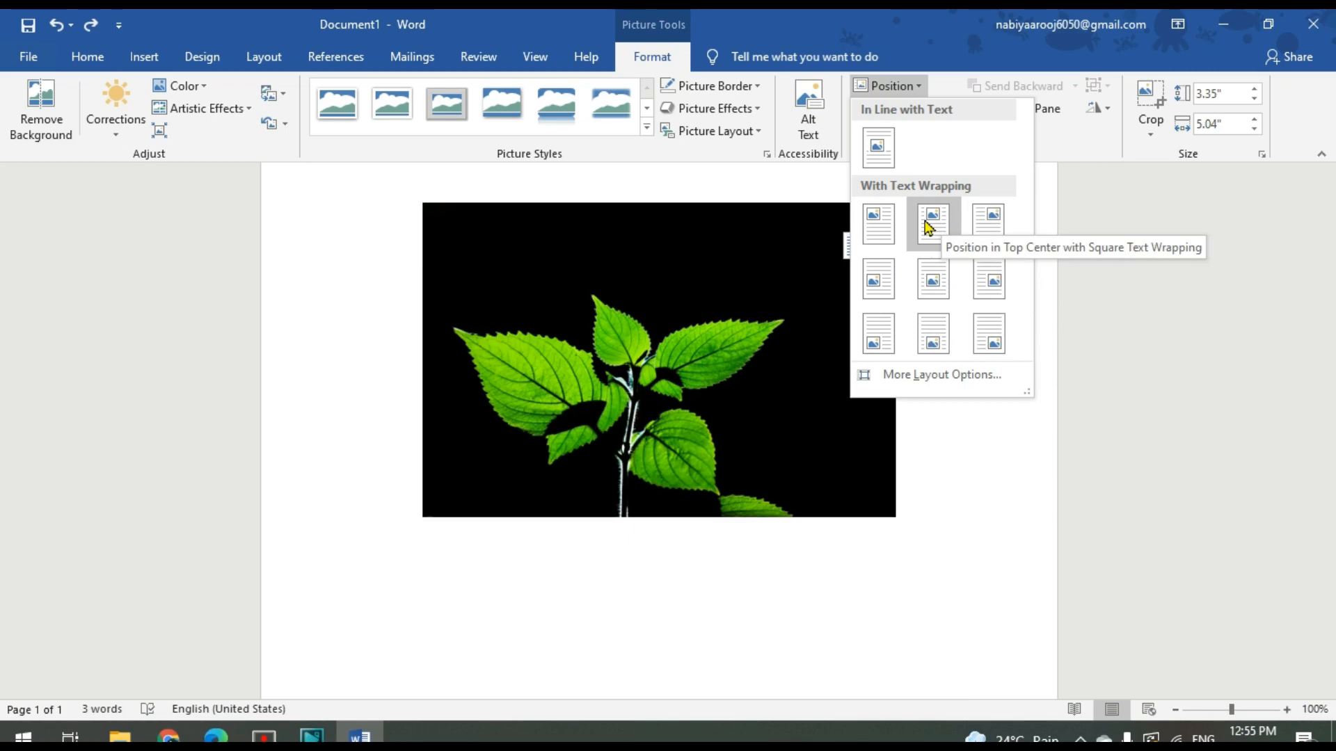
pyautogui.click(933, 334)
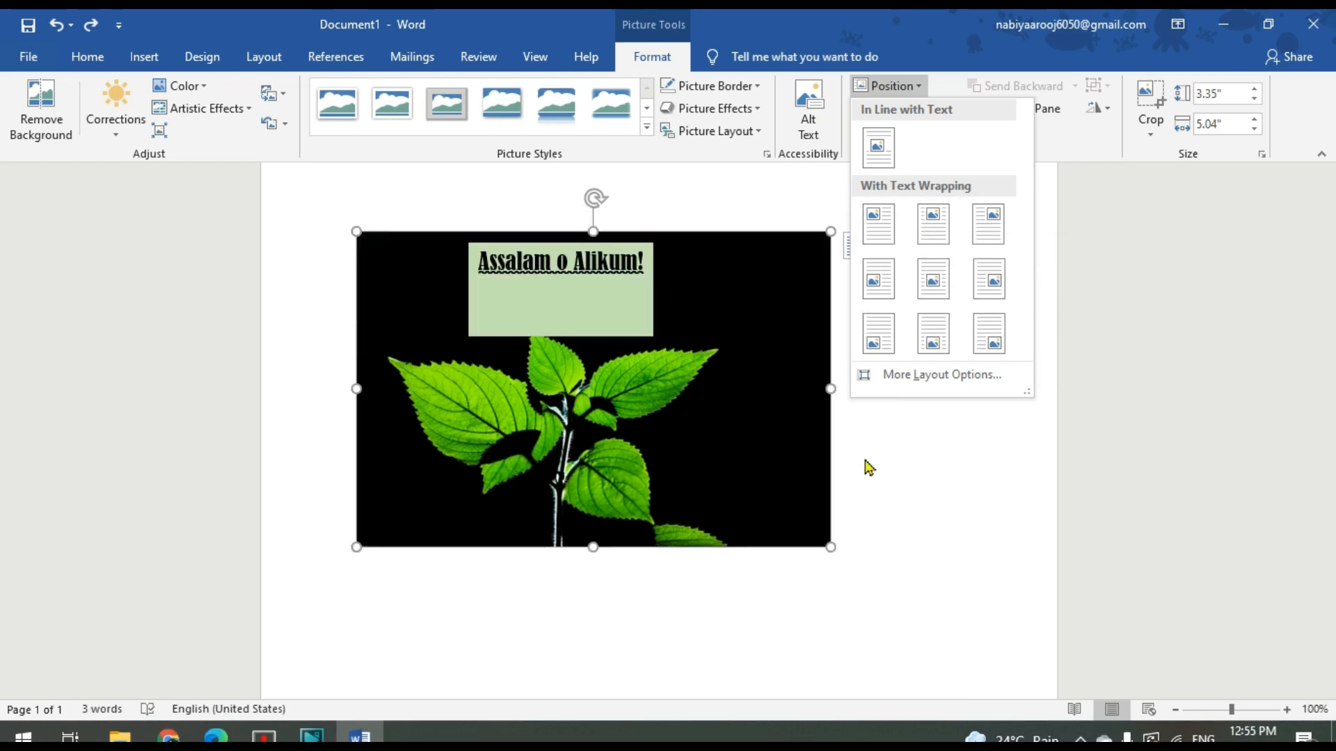
pyautogui.click(856, 246)
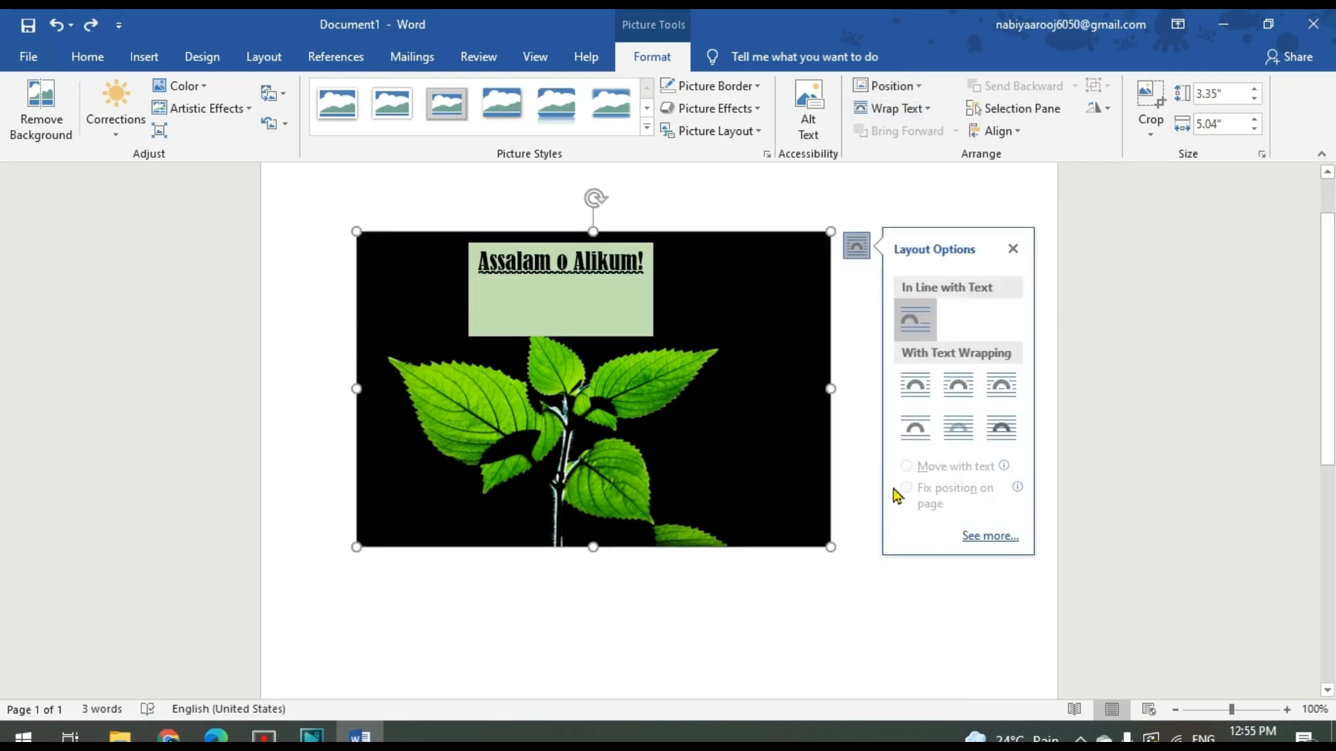
pyautogui.click(966, 443)
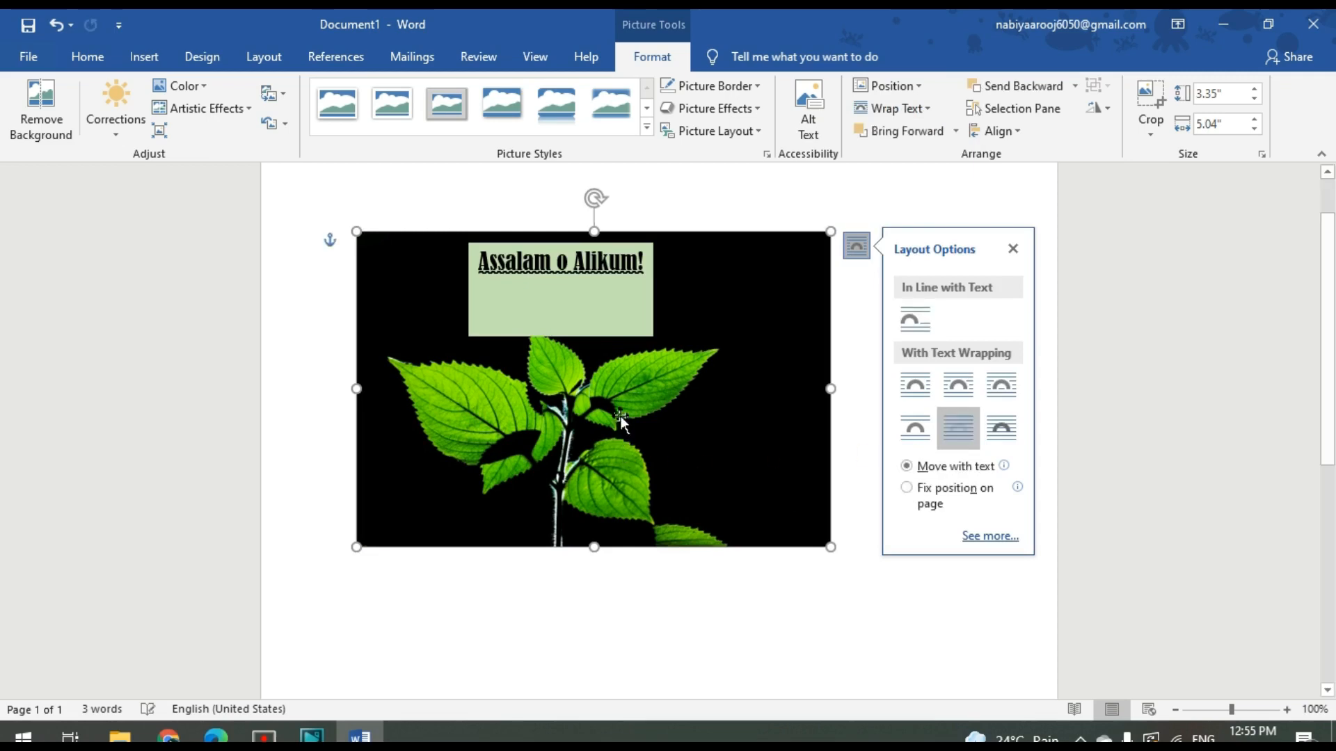
# Move the leaf picture below the greeting text box and shrink it to about 2.92" by 4.4"
pyautogui.moveTo(744, 505); pyautogui.dragTo(878, 670)
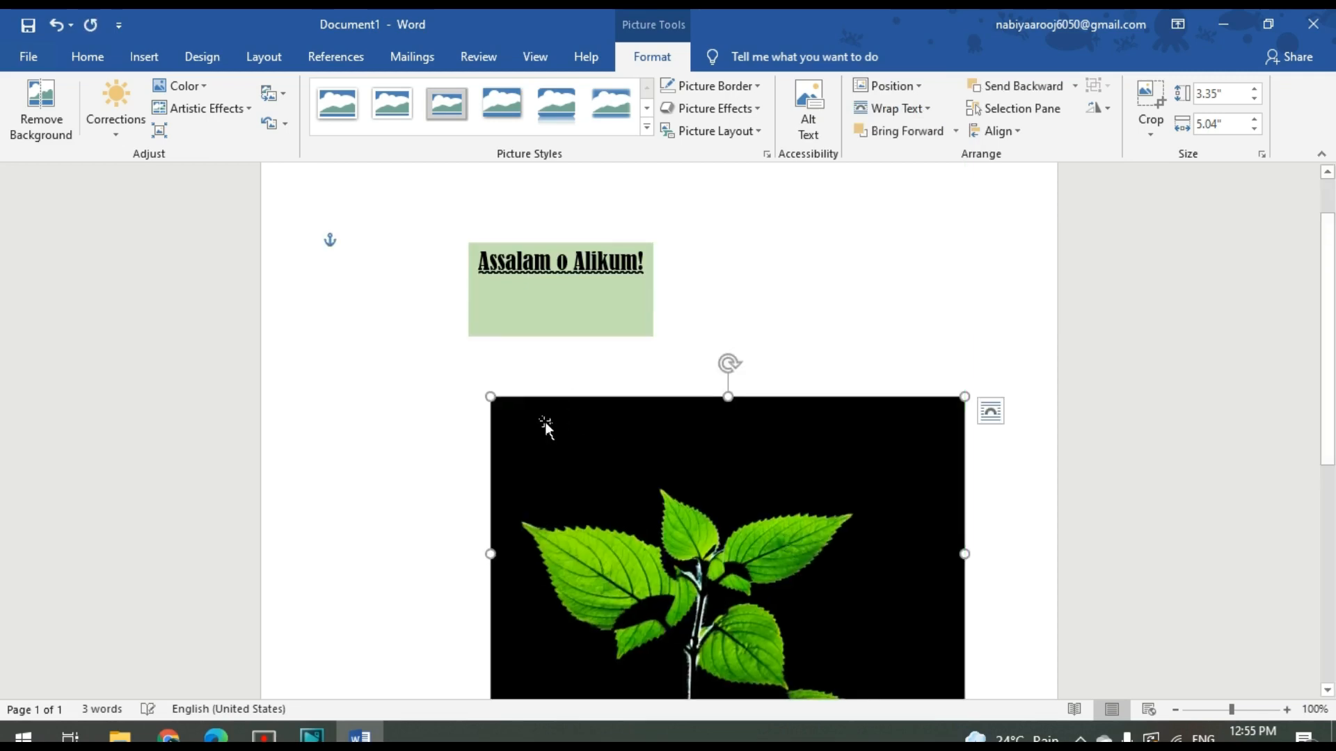
pyautogui.moveTo(491, 397); pyautogui.dragTo(551, 438)
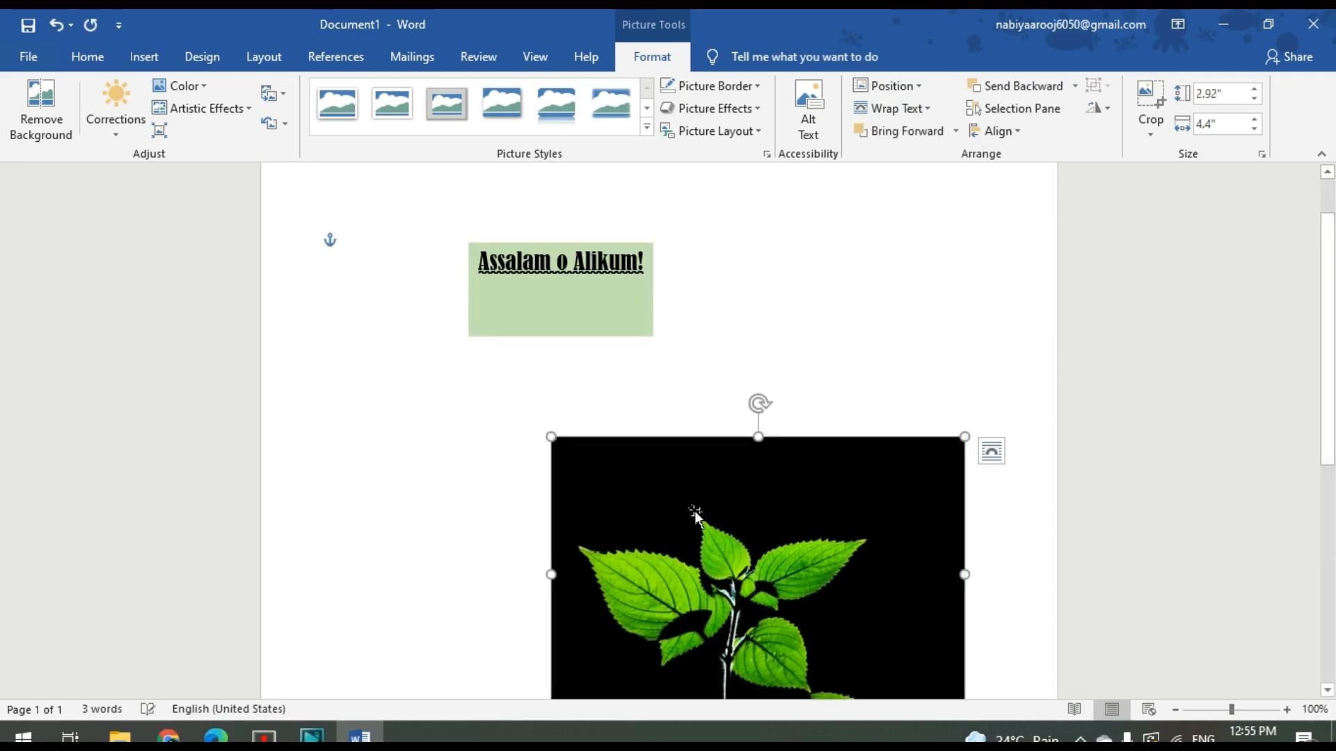
pyautogui.moveTo(704, 531); pyautogui.dragTo(668, 480)
# Crop the leaf picture's left, top and right edges to about 2.24" by 3.31" and move it up just beneath the greeting box
pyautogui.rightClick(668, 477)
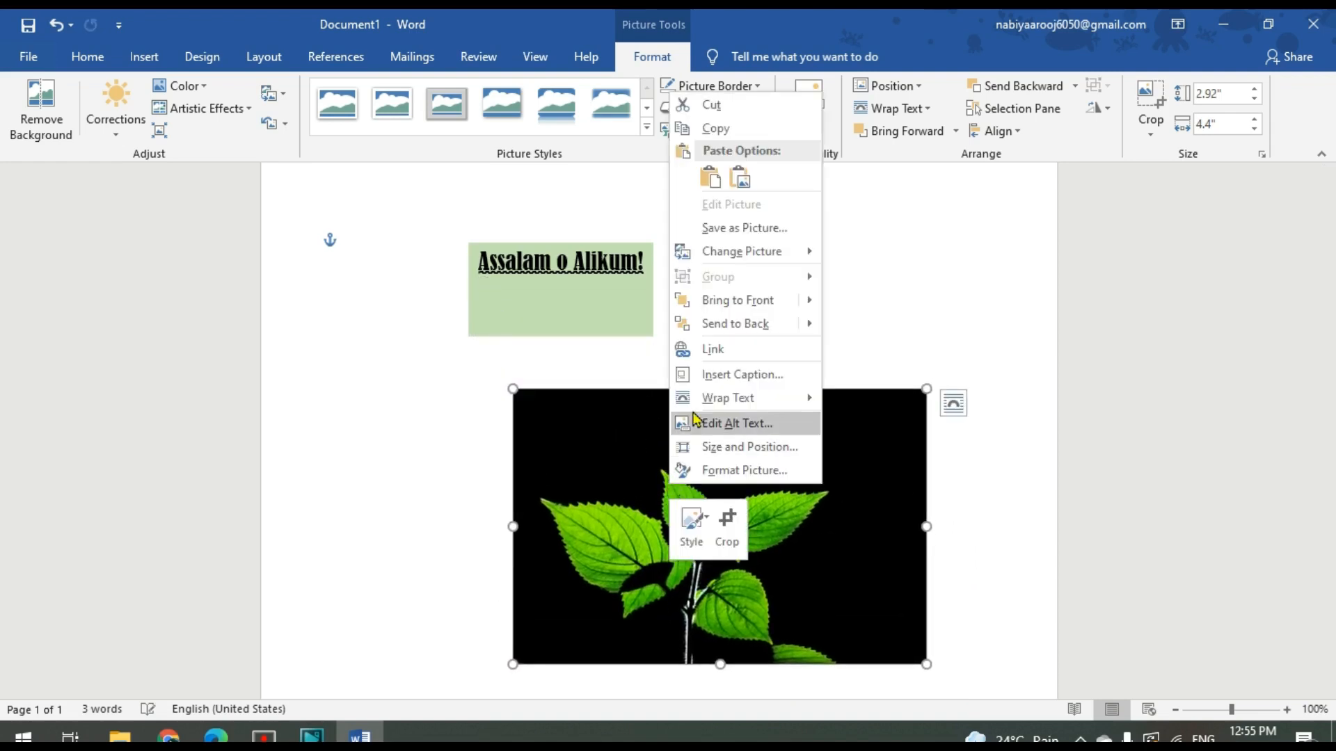
pyautogui.click(727, 528)
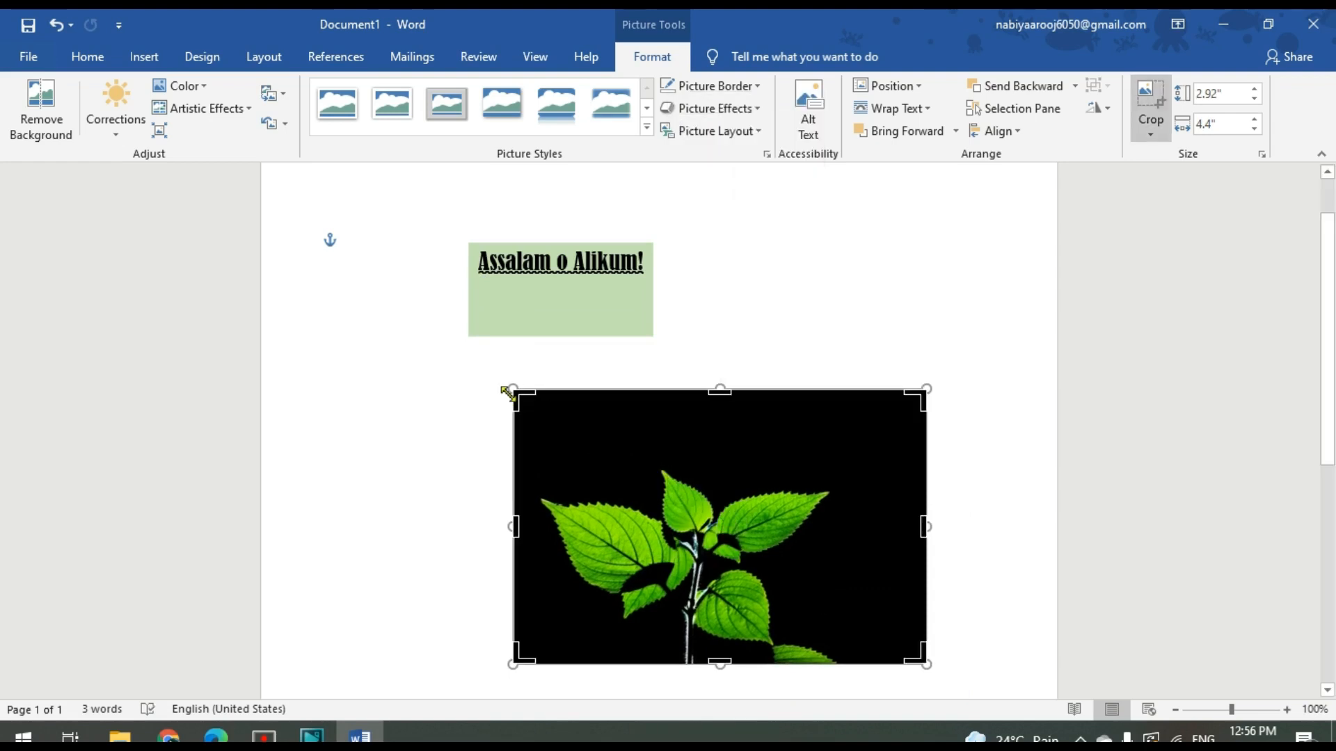
pyautogui.moveTo(512, 527); pyautogui.dragTo(536, 527)
pyautogui.moveTo(735, 390); pyautogui.dragTo(730, 456)
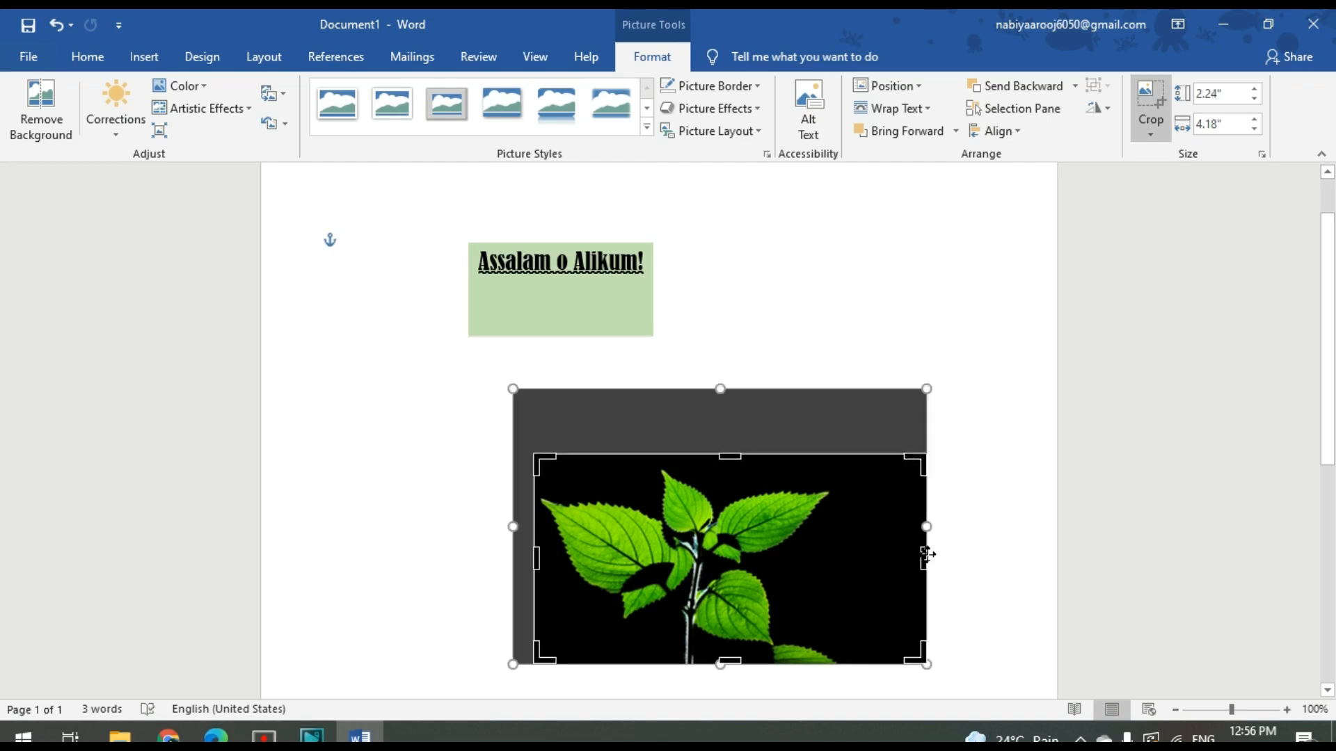
pyautogui.moveTo(915, 558); pyautogui.dragTo(847, 558)
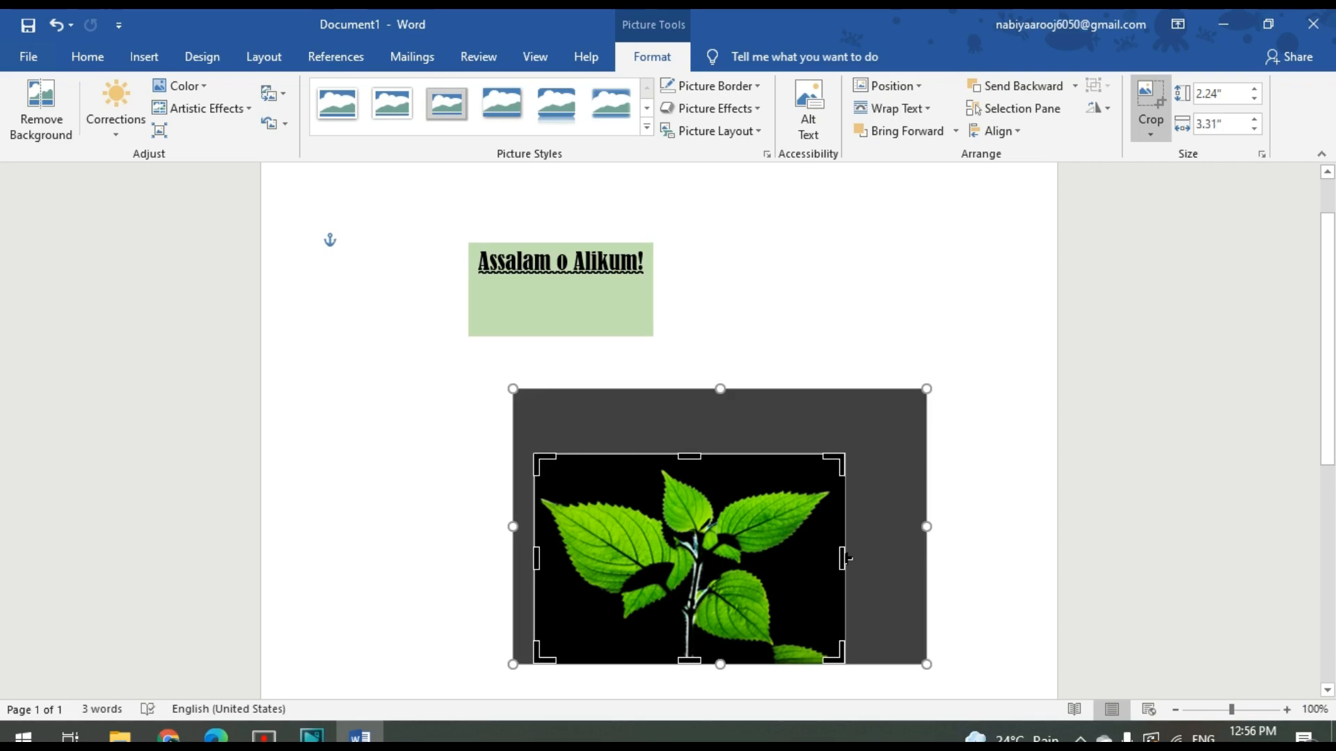
pyautogui.click(433, 540)
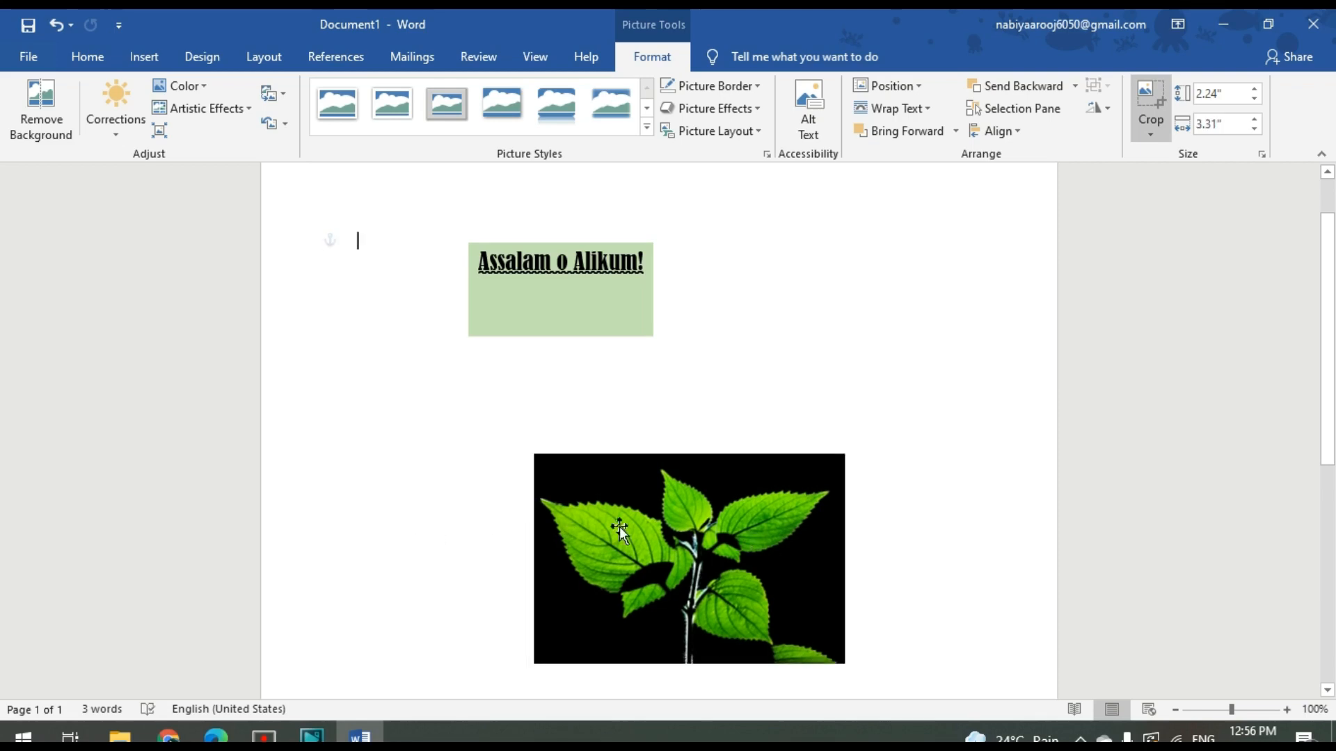
pyautogui.moveTo(694, 537); pyautogui.dragTo(689, 453)
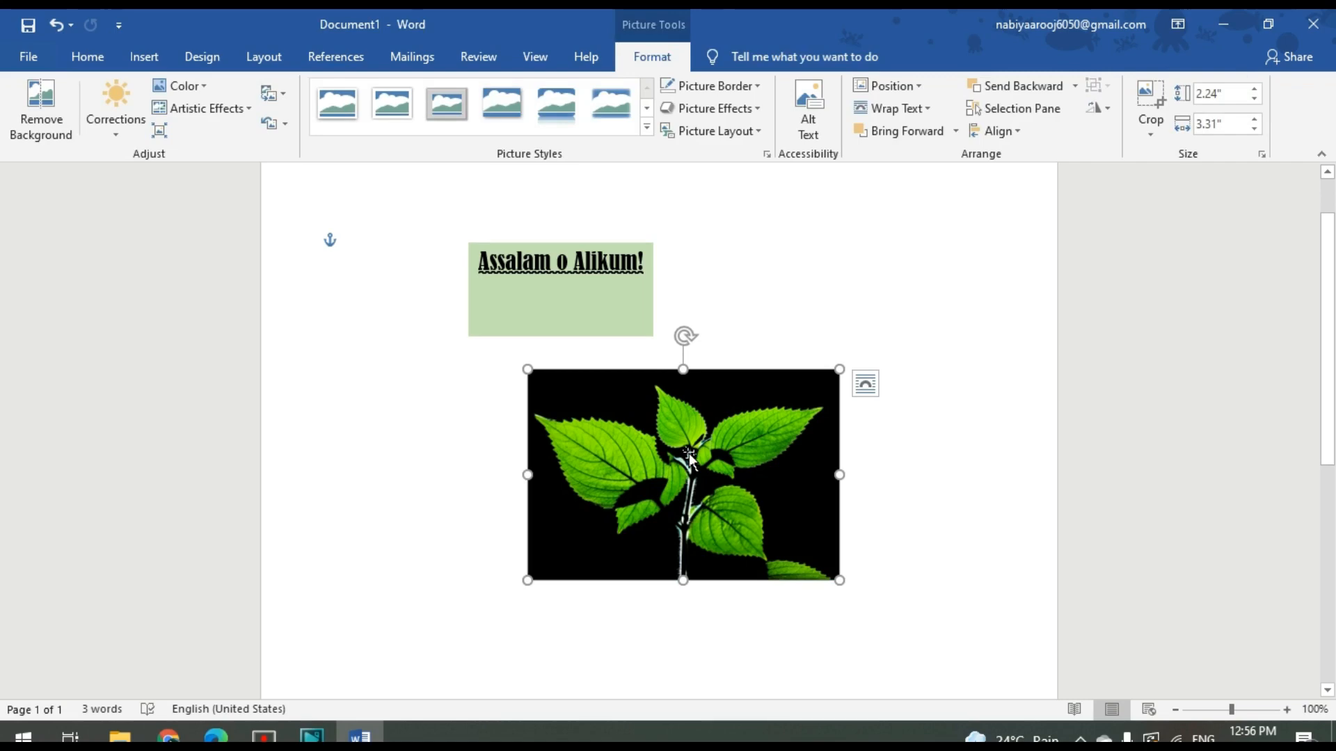
# Look through the picture styles, border colours, and Glow and Bevel effects available for the leaf picture
pyautogui.click(646, 129)
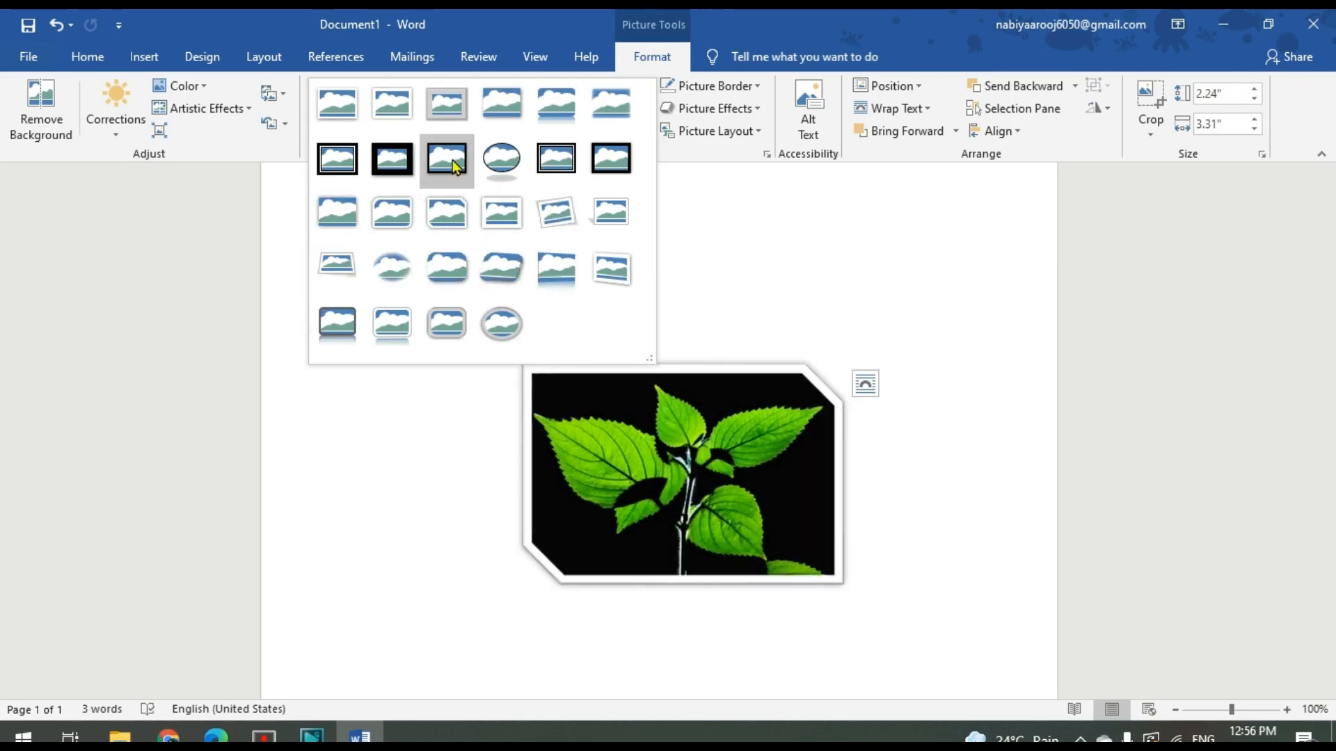
pyautogui.click(757, 87)
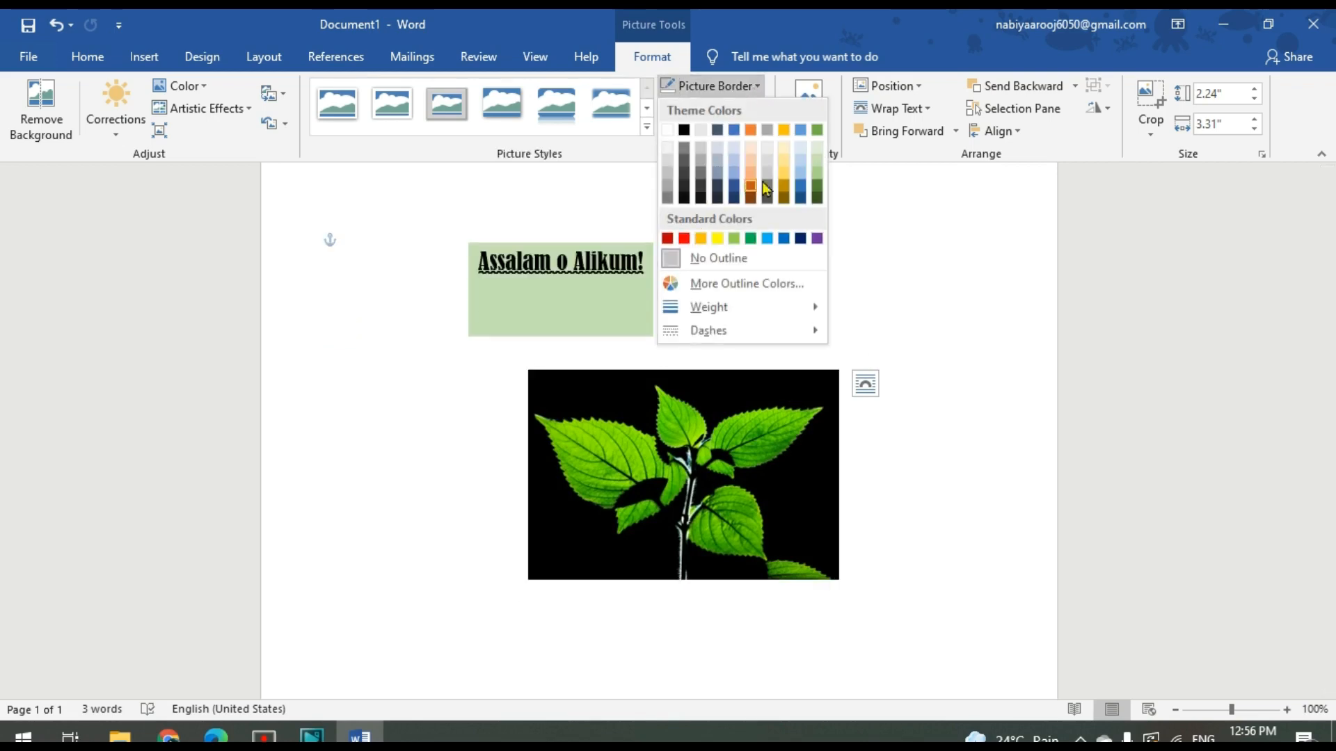
pyautogui.click(612, 155)
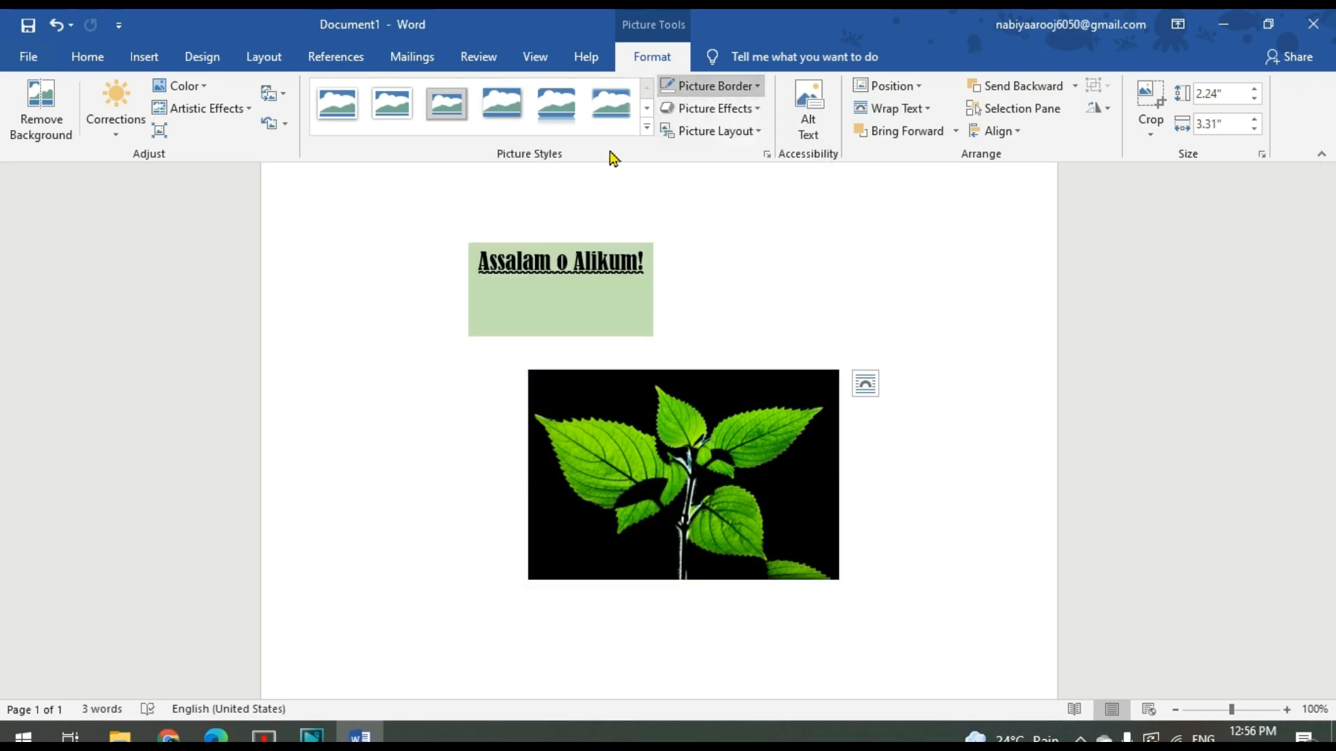
pyautogui.click(758, 111)
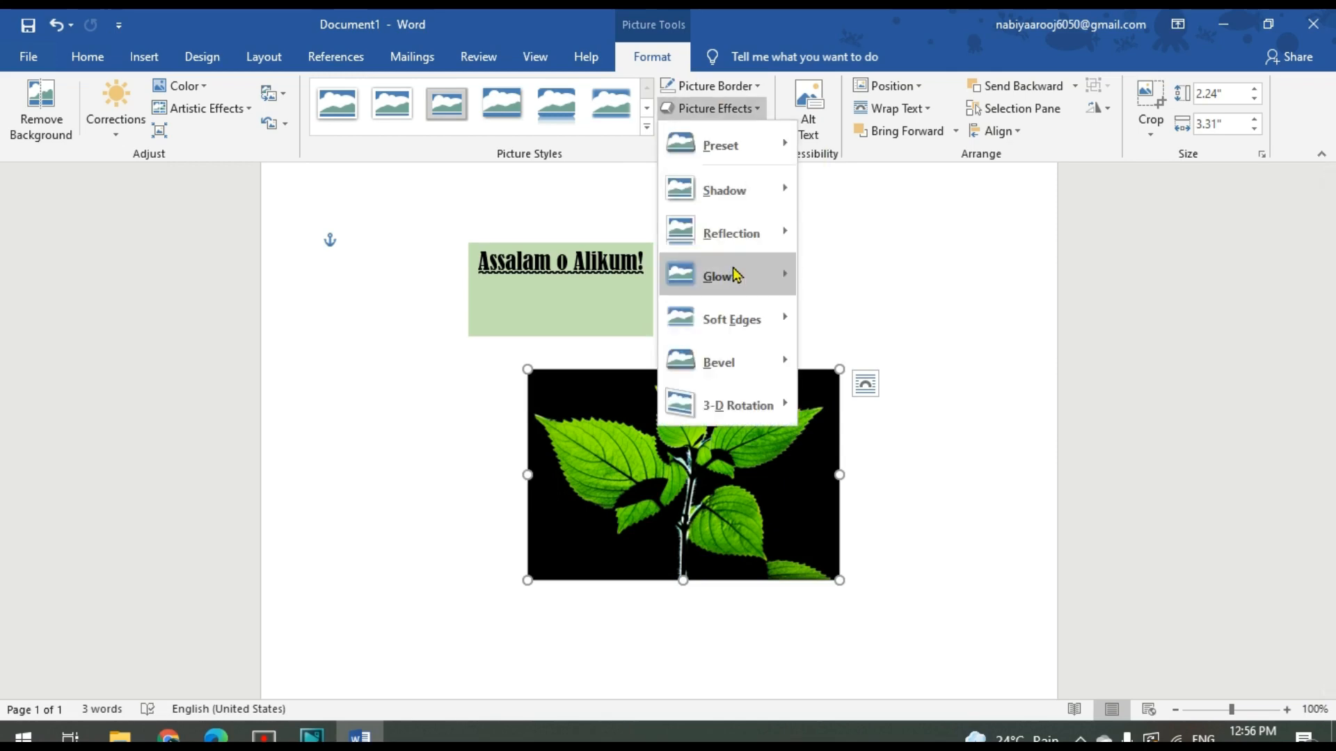
pyautogui.moveTo(735, 275)
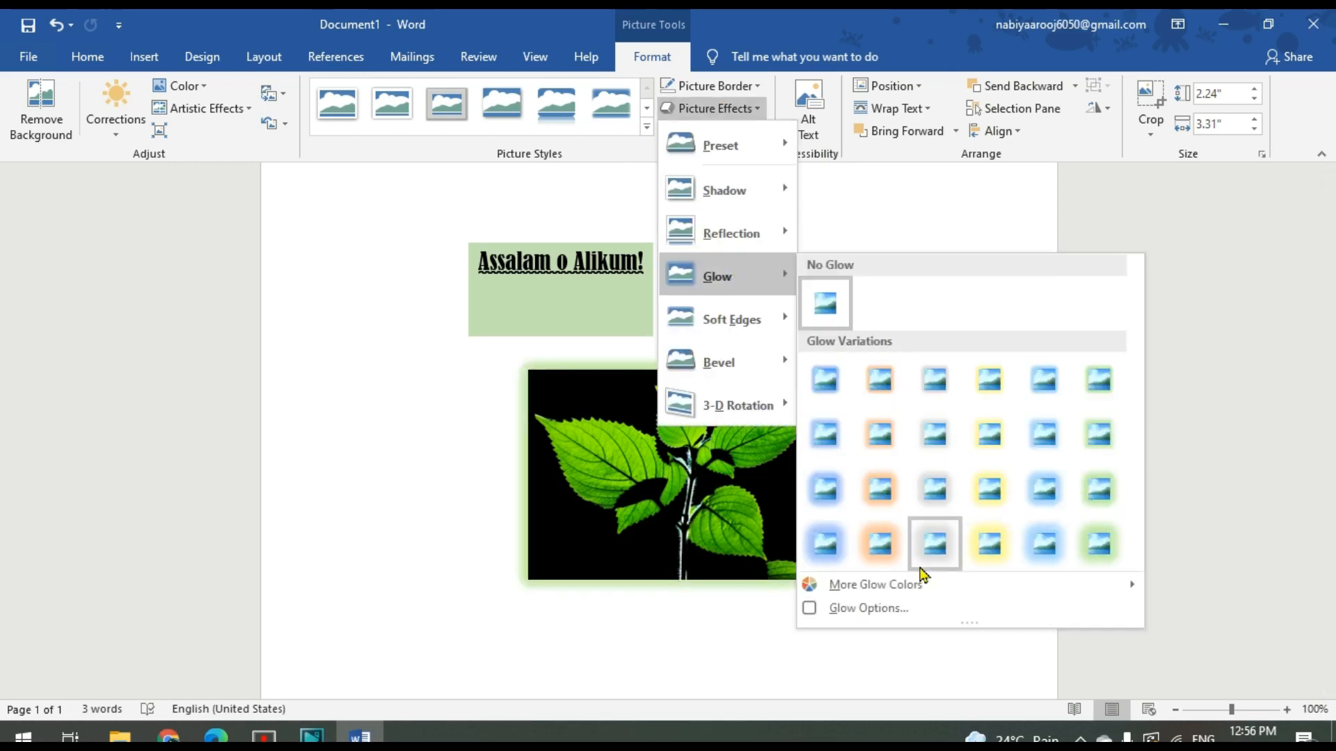
pyautogui.moveTo(716, 363)
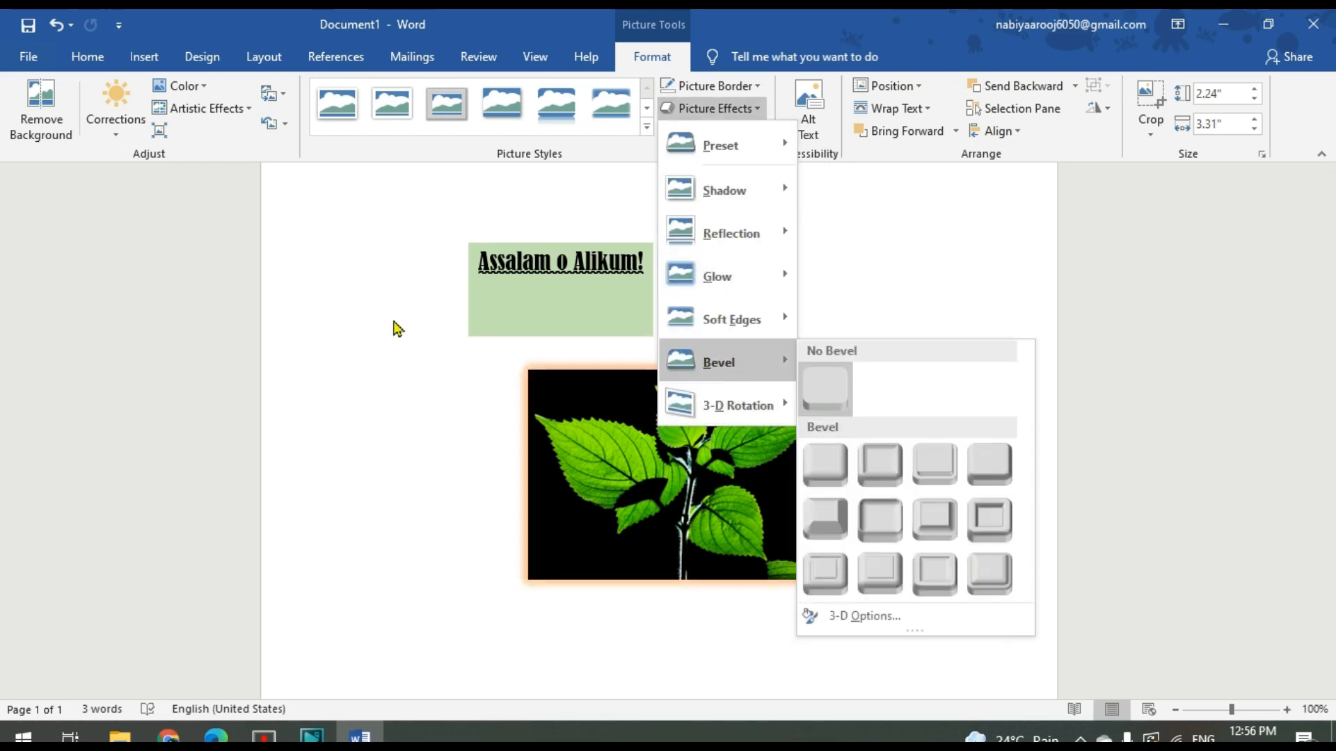
pyautogui.click(397, 329)
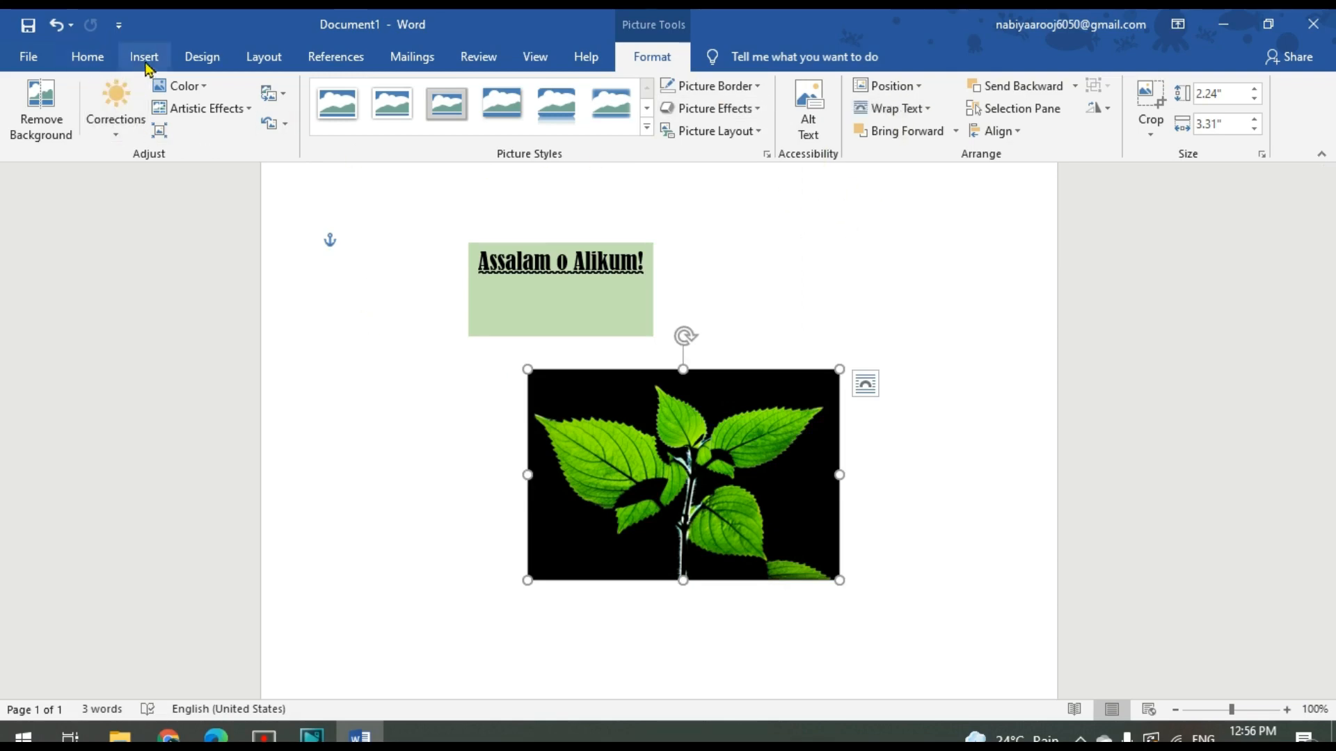
# Look through the icon library's categories, such as Accessibility and Analytics, without inserting an icon
pyautogui.click(89, 56)
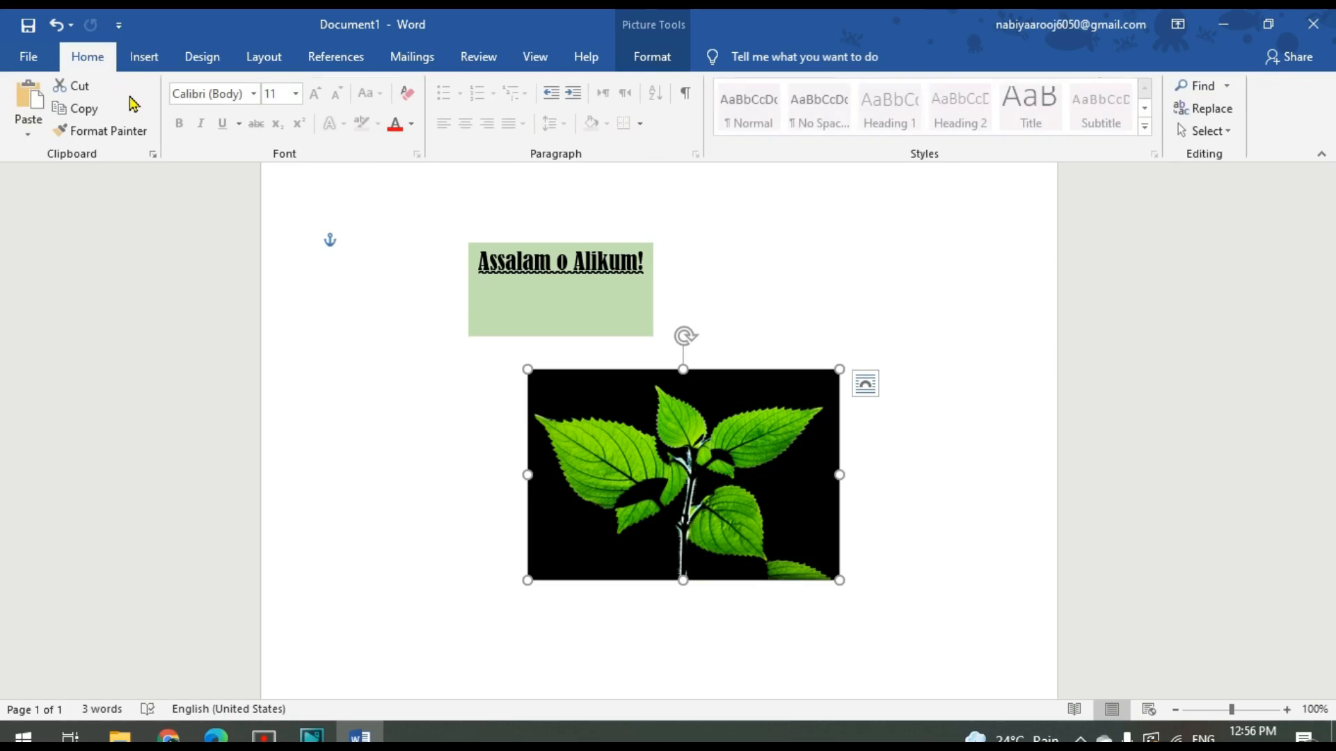
pyautogui.click(145, 55)
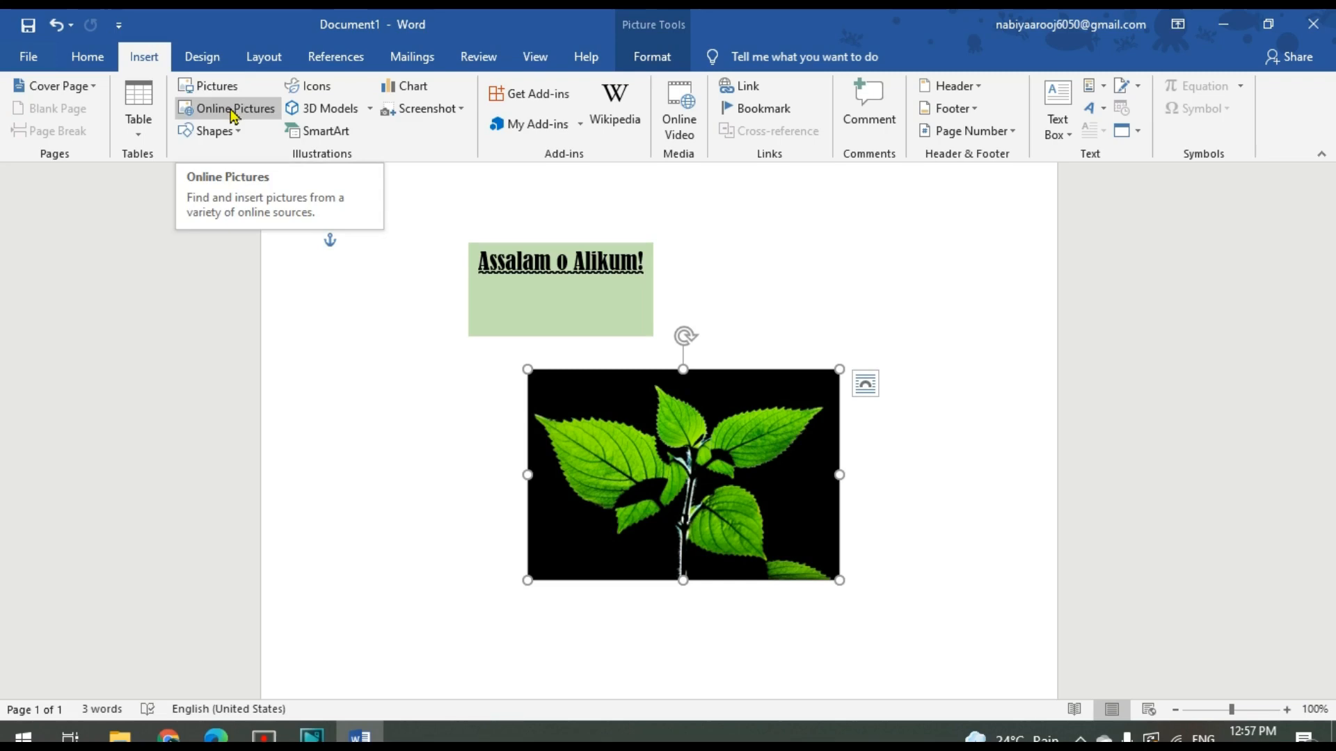
pyautogui.click(324, 92)
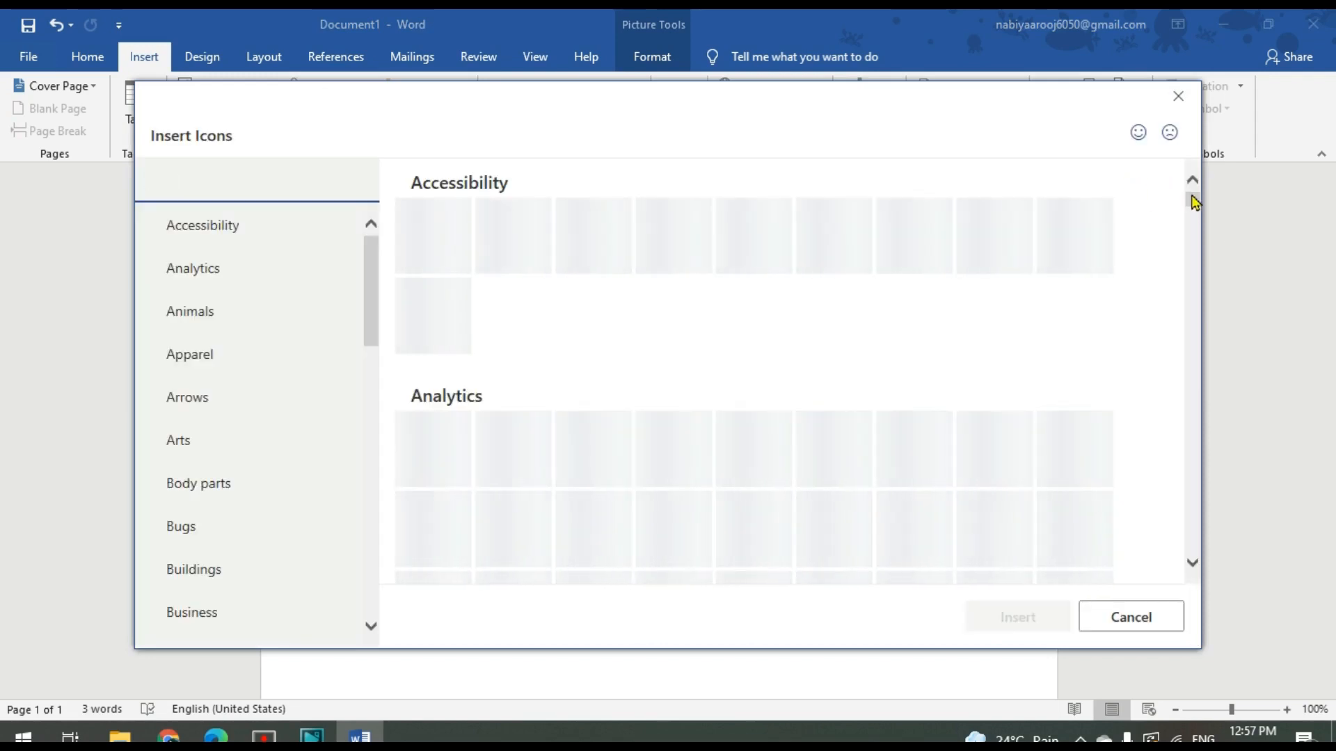
pyautogui.moveTo(1194, 202); pyautogui.dragTo(1194, 210)
pyautogui.press('Escape')
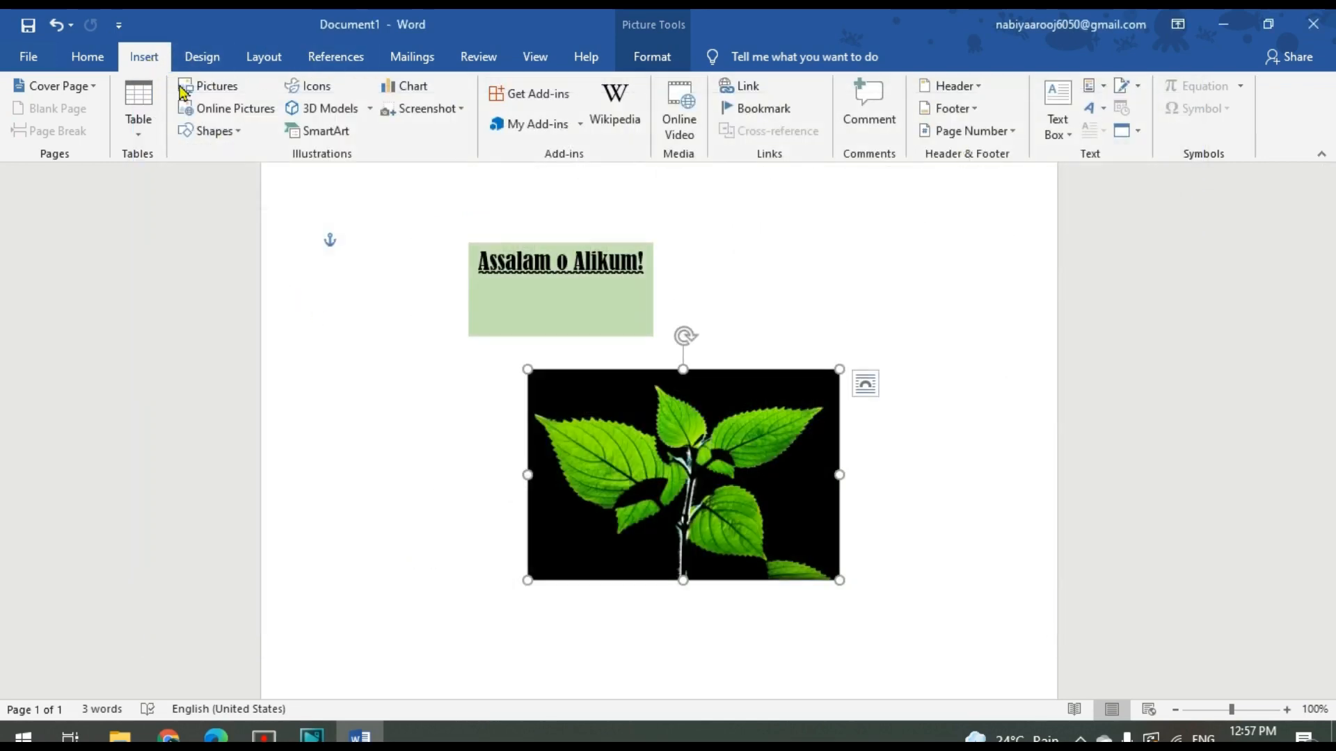
# Insert the laughing-with-tears 3D model from the online Emoji category and place it, reduced in size, to the left of the leaf picture
pyautogui.click(332, 110)
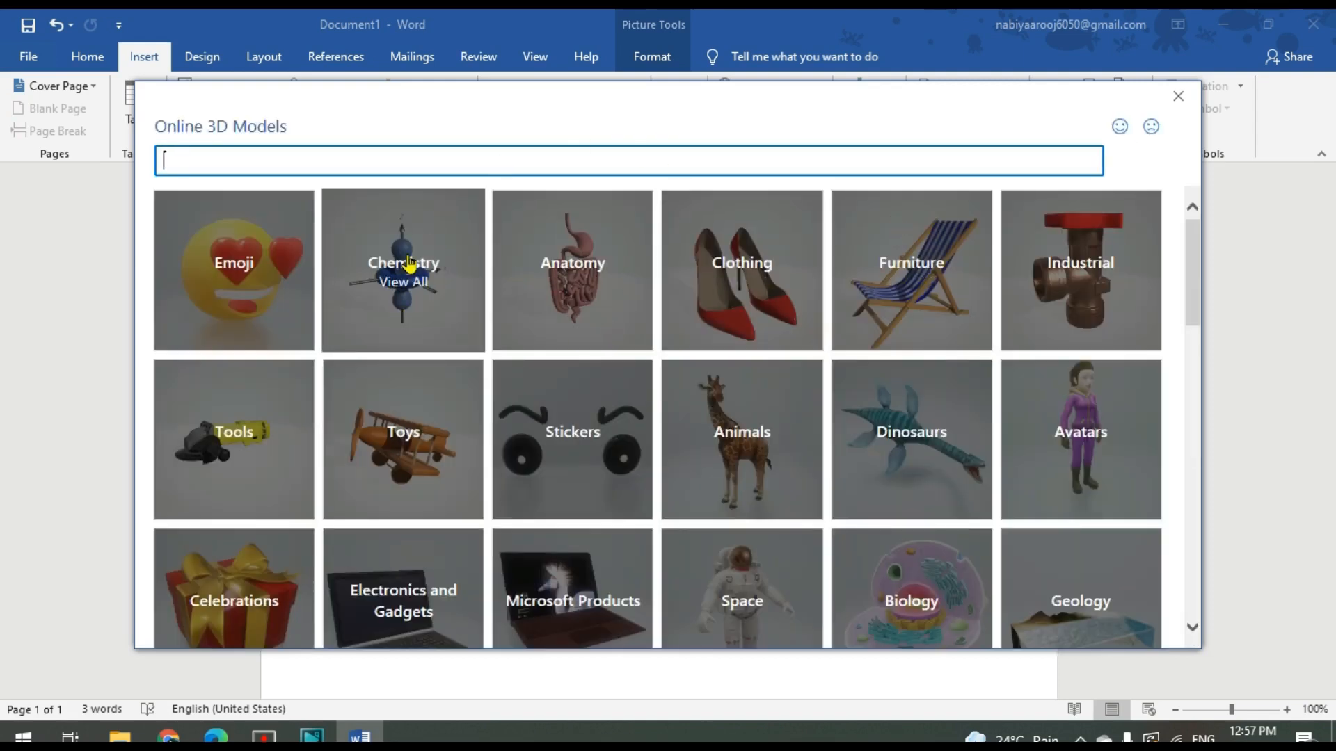
pyautogui.click(277, 285)
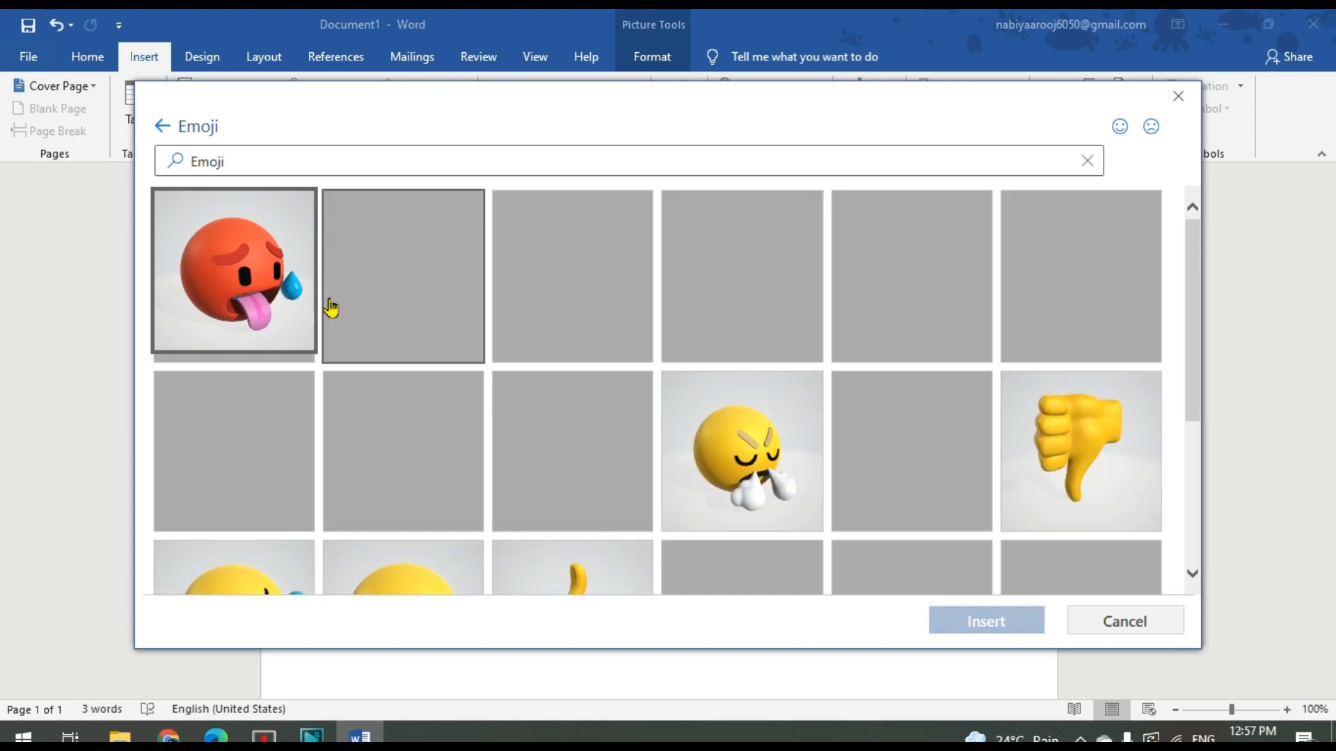
pyautogui.scroll(-5, 331, 306)
pyautogui.click(1082, 539)
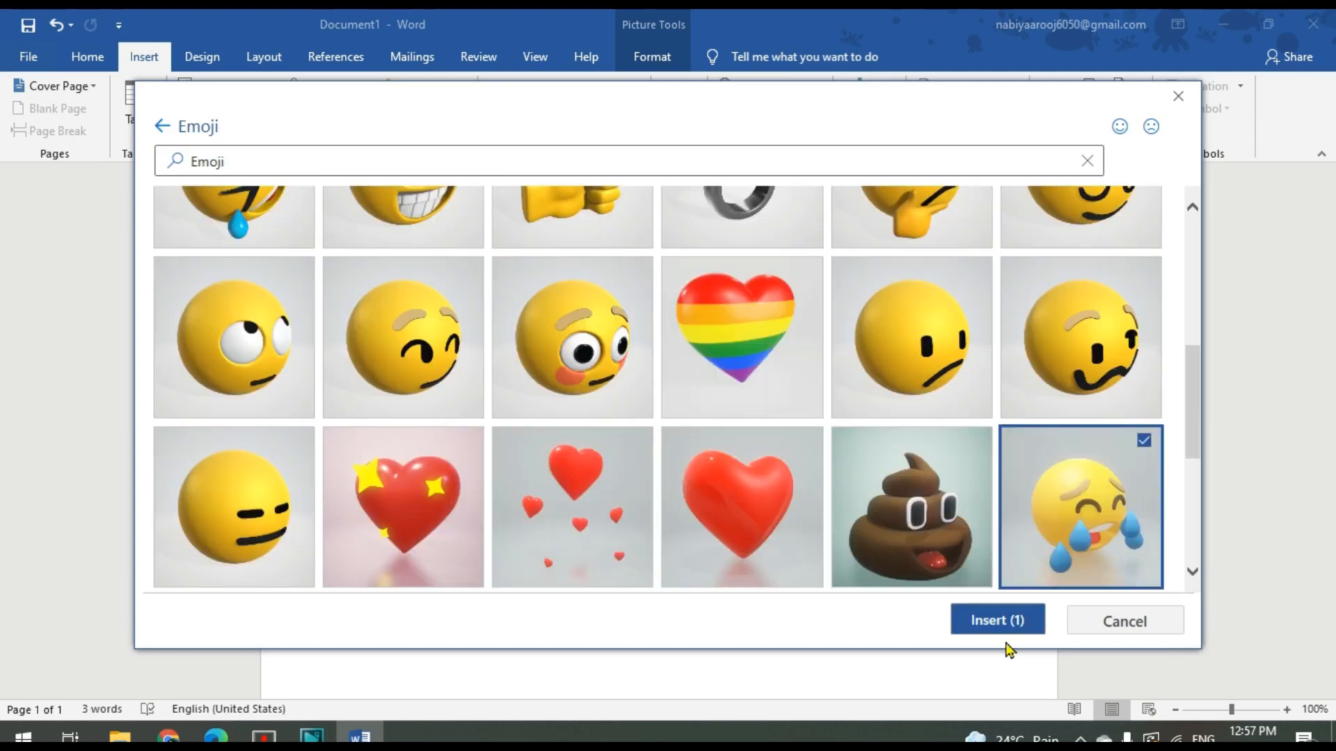
pyautogui.click(1008, 624)
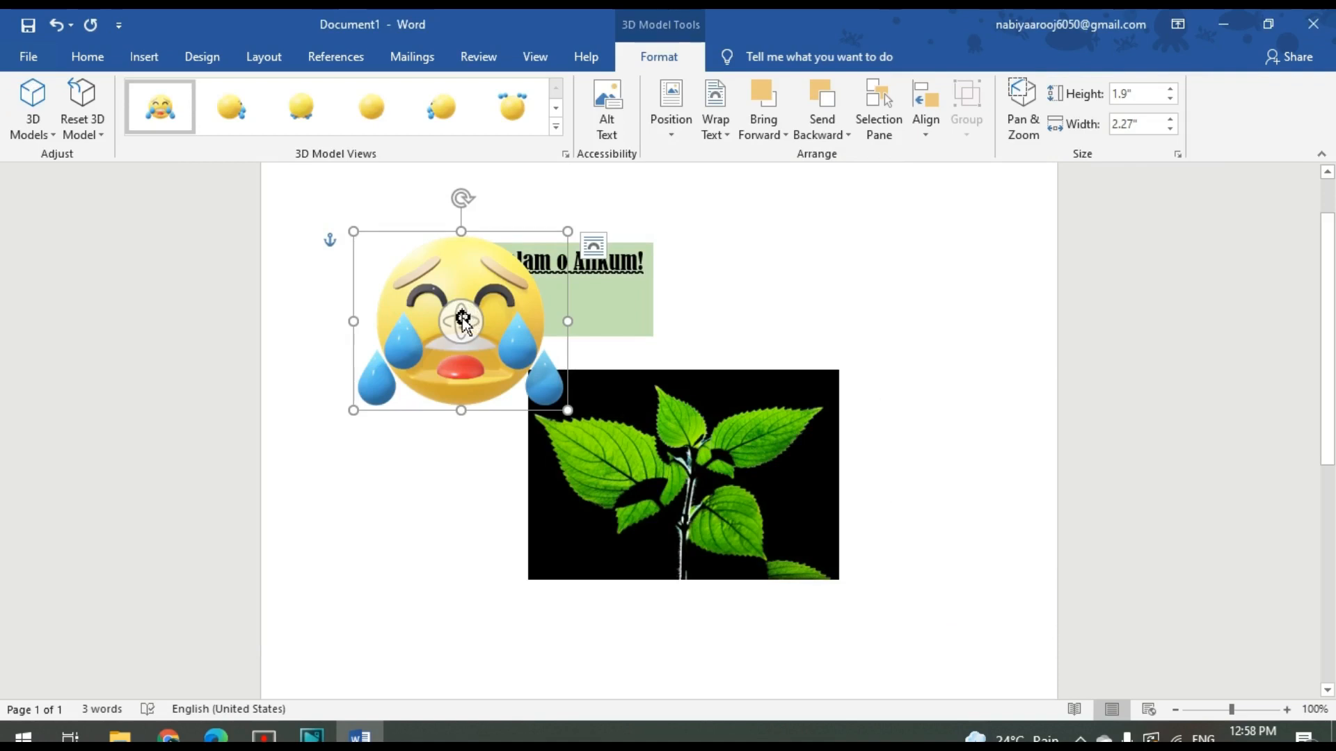
pyautogui.moveTo(462, 322)
pyautogui.mouseDown()
pyautogui.moveTo(591, 364)
pyautogui.moveTo(405, 453)
pyautogui.moveTo(378, 249)
pyautogui.moveTo(584, 313)
pyautogui.moveTo(448, 301)
pyautogui.mouseUp()
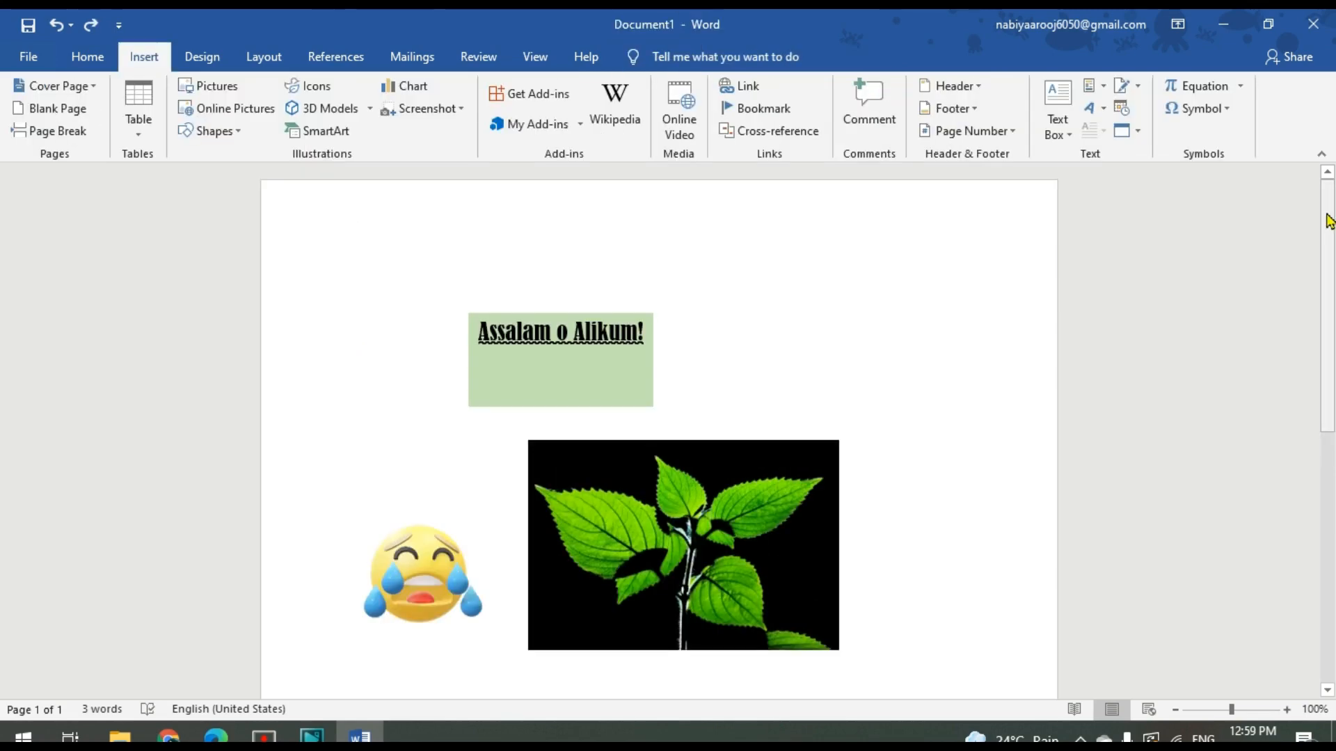
# Look through the SmartArt layouts, including Cycle, Matrix, Pyramid and Picture, and the available chart types without inserting any
pyautogui.moveTo(1329, 220); pyautogui.dragTo(1333, 428)
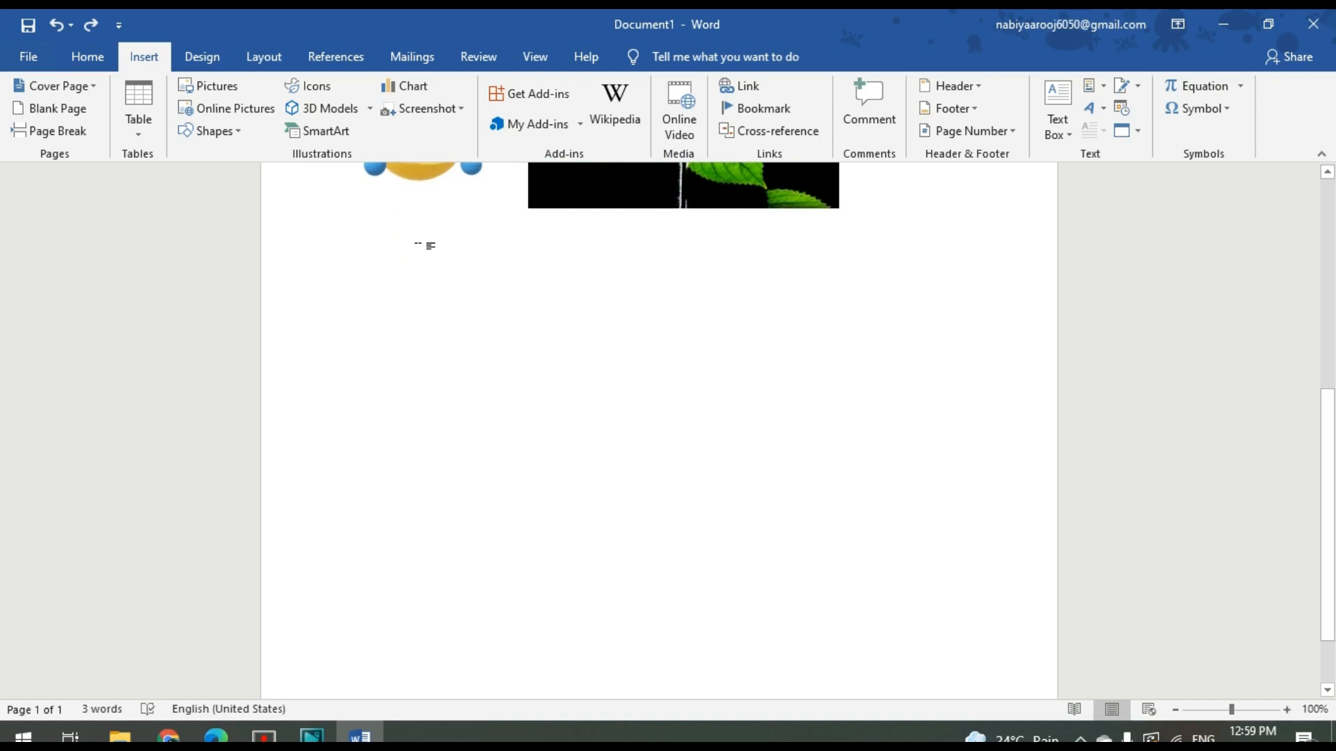
pyautogui.click(317, 133)
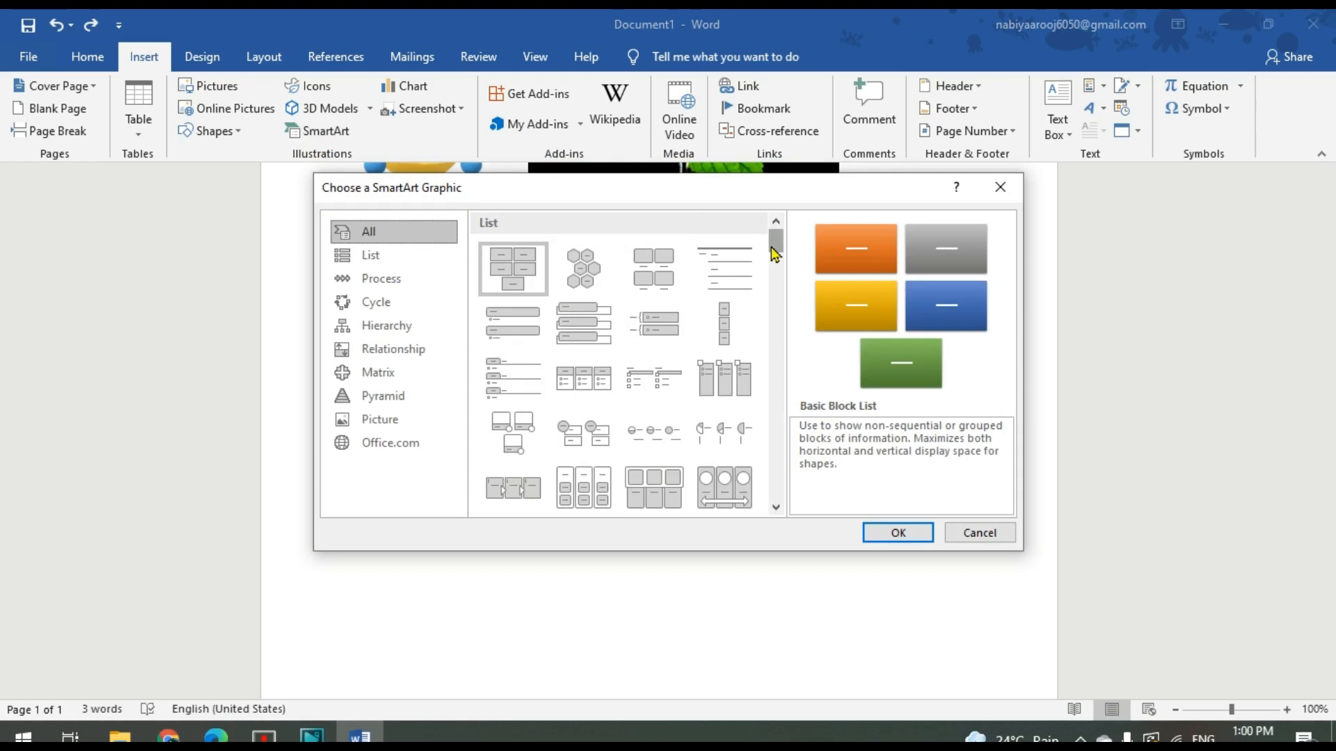
pyautogui.moveTo(771, 247); pyautogui.dragTo(780, 287)
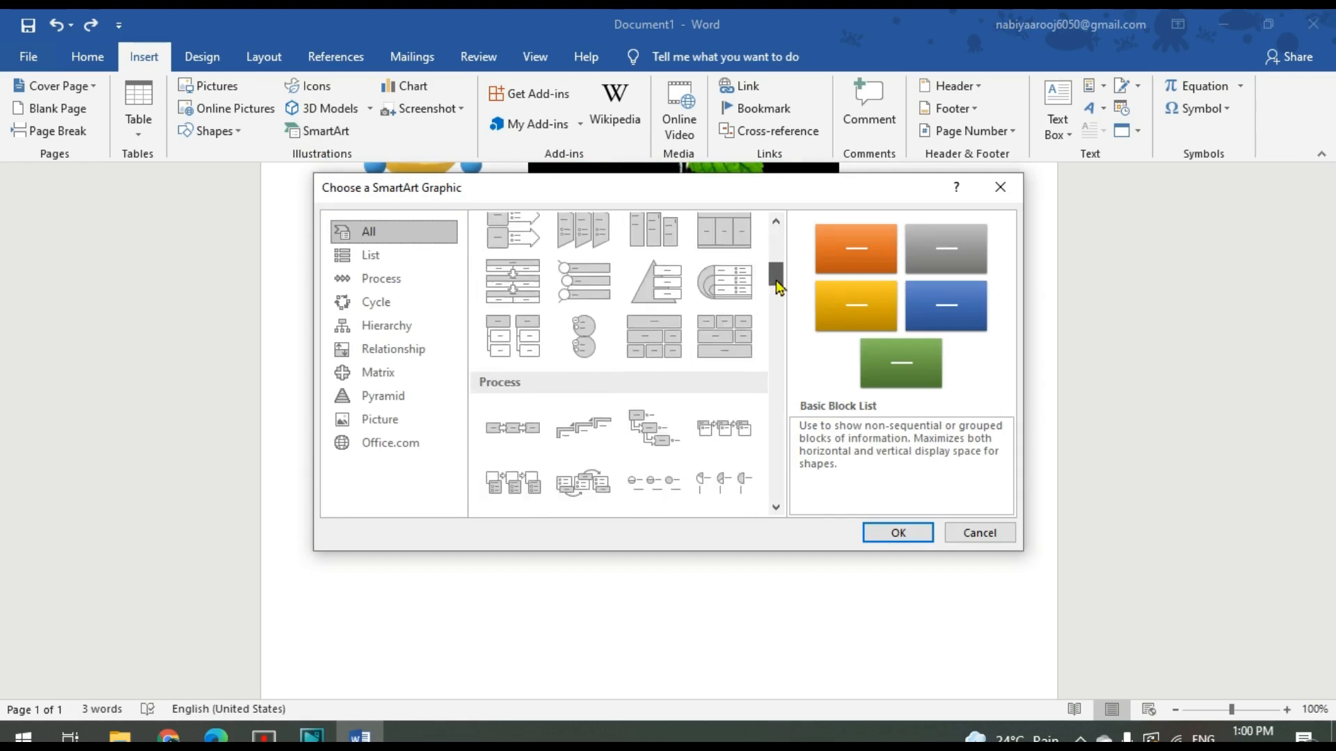
pyautogui.click(377, 302)
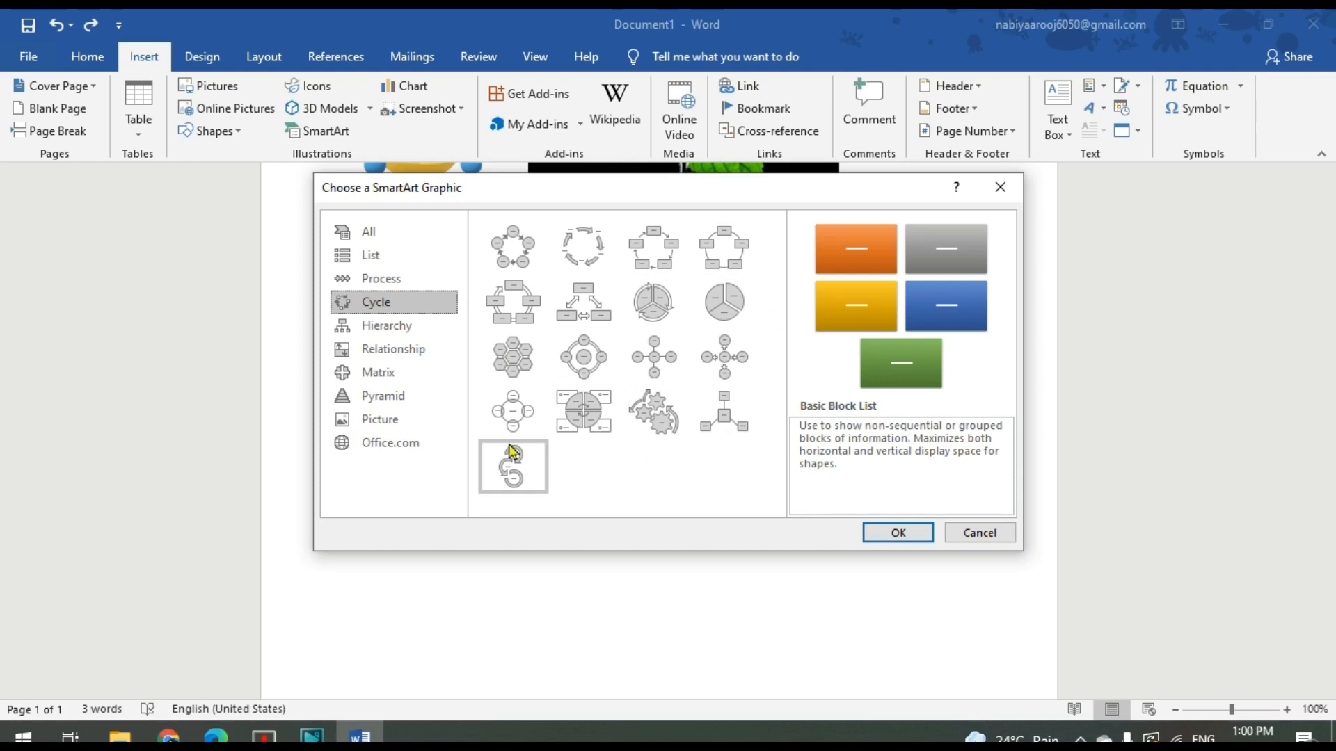
pyautogui.click(395, 379)
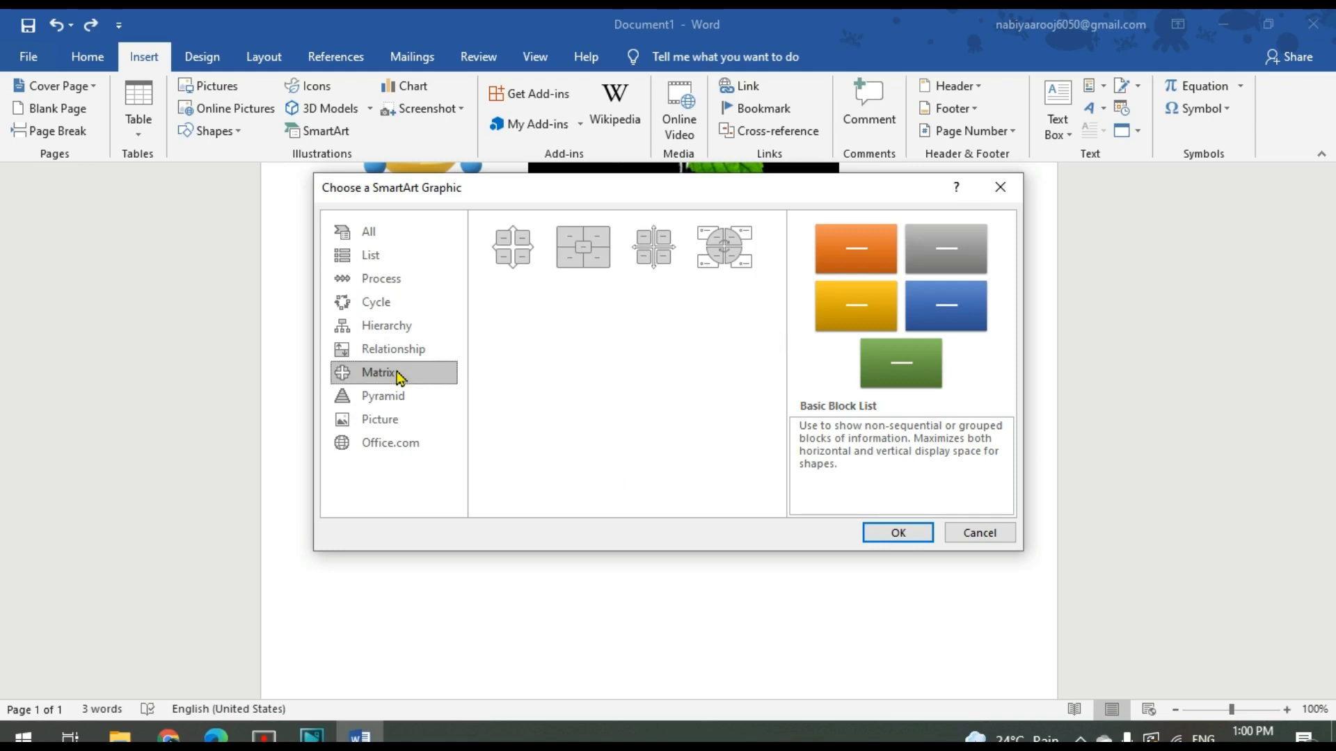
pyautogui.click(387, 399)
pyautogui.click(390, 418)
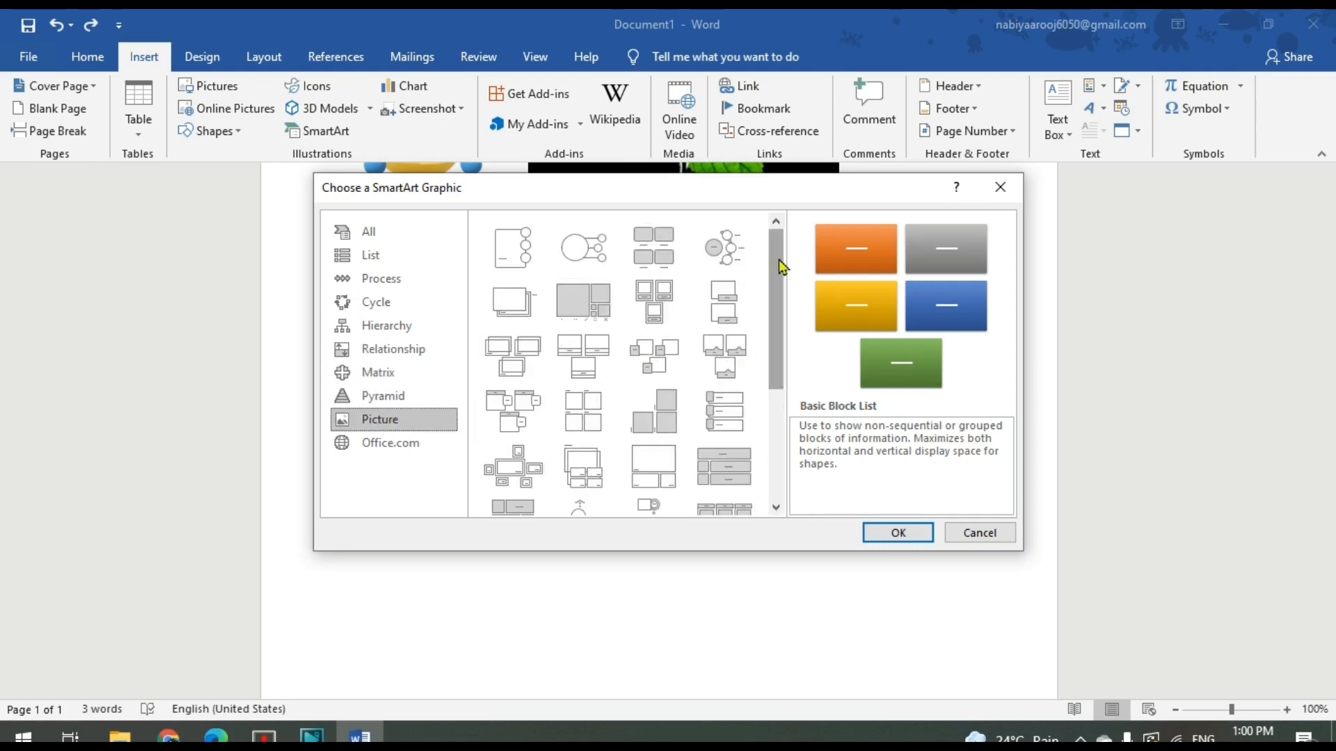
pyautogui.moveTo(779, 262)
pyautogui.mouseDown()
pyautogui.moveTo(770, 335)
pyautogui.moveTo(768, 244)
pyautogui.mouseUp()
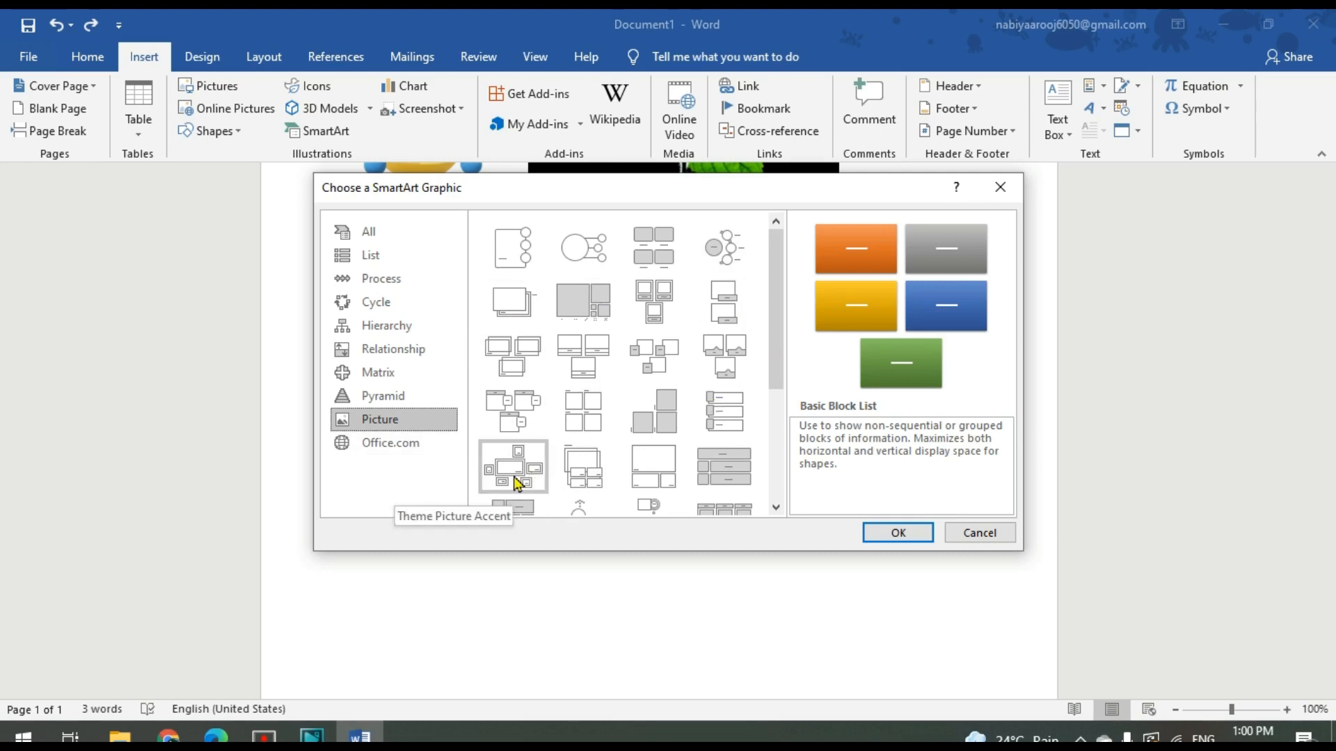
pyautogui.click(999, 187)
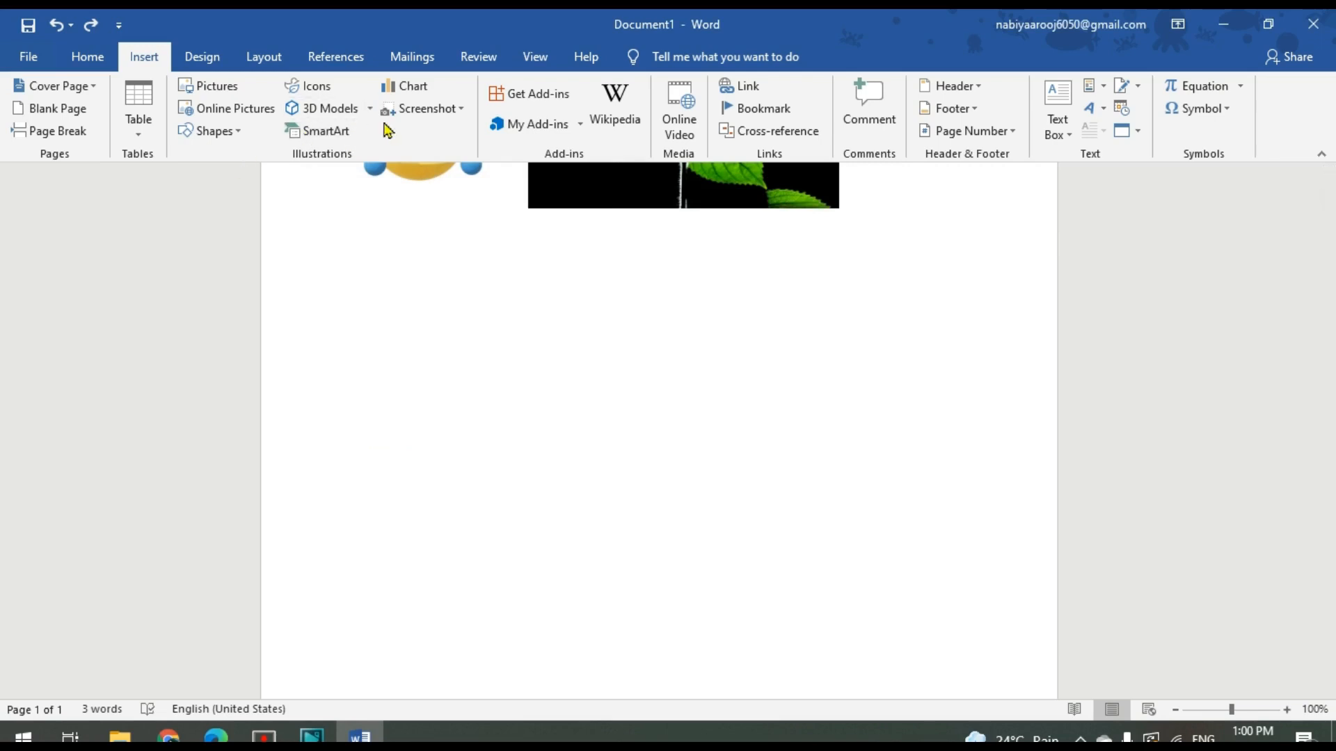
pyautogui.click(427, 92)
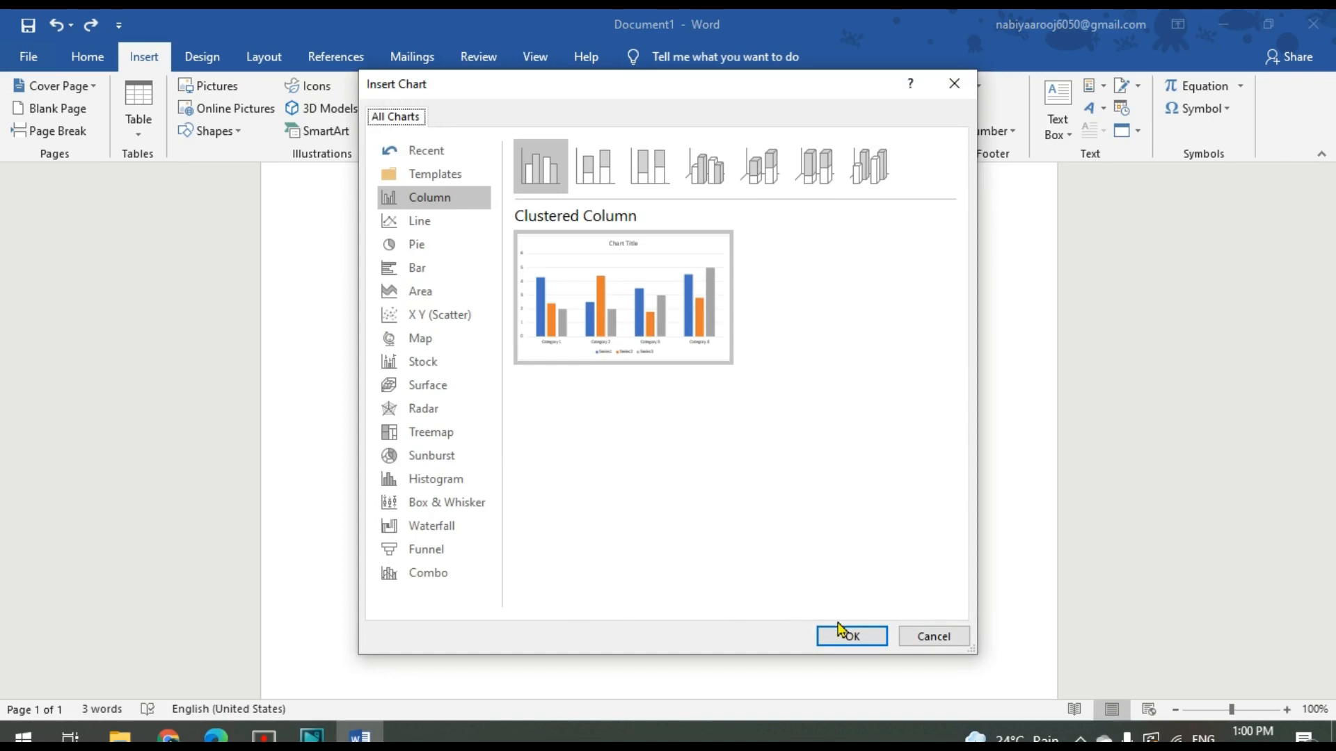
pyautogui.click(912, 636)
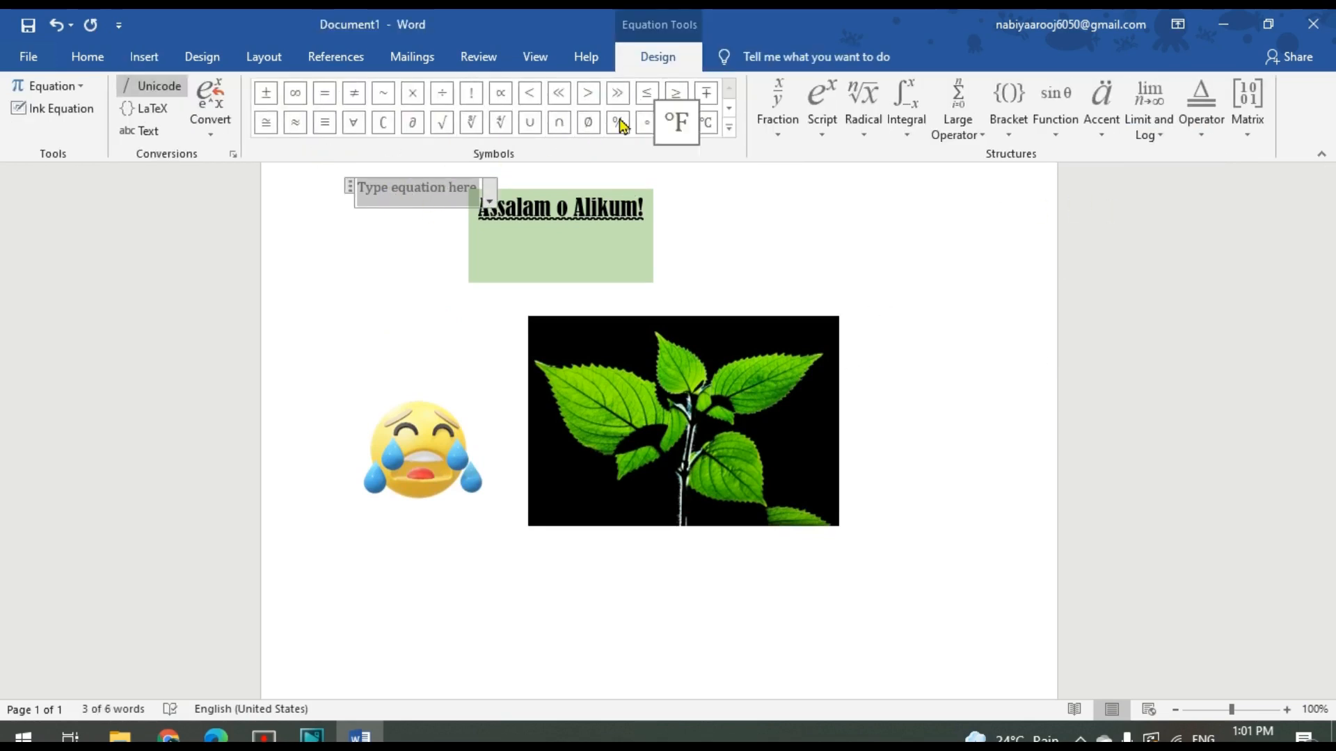
# Look through the Basic Math symbols and the fraction, script, radical and integral structures available for the equation
pyautogui.click(730, 128)
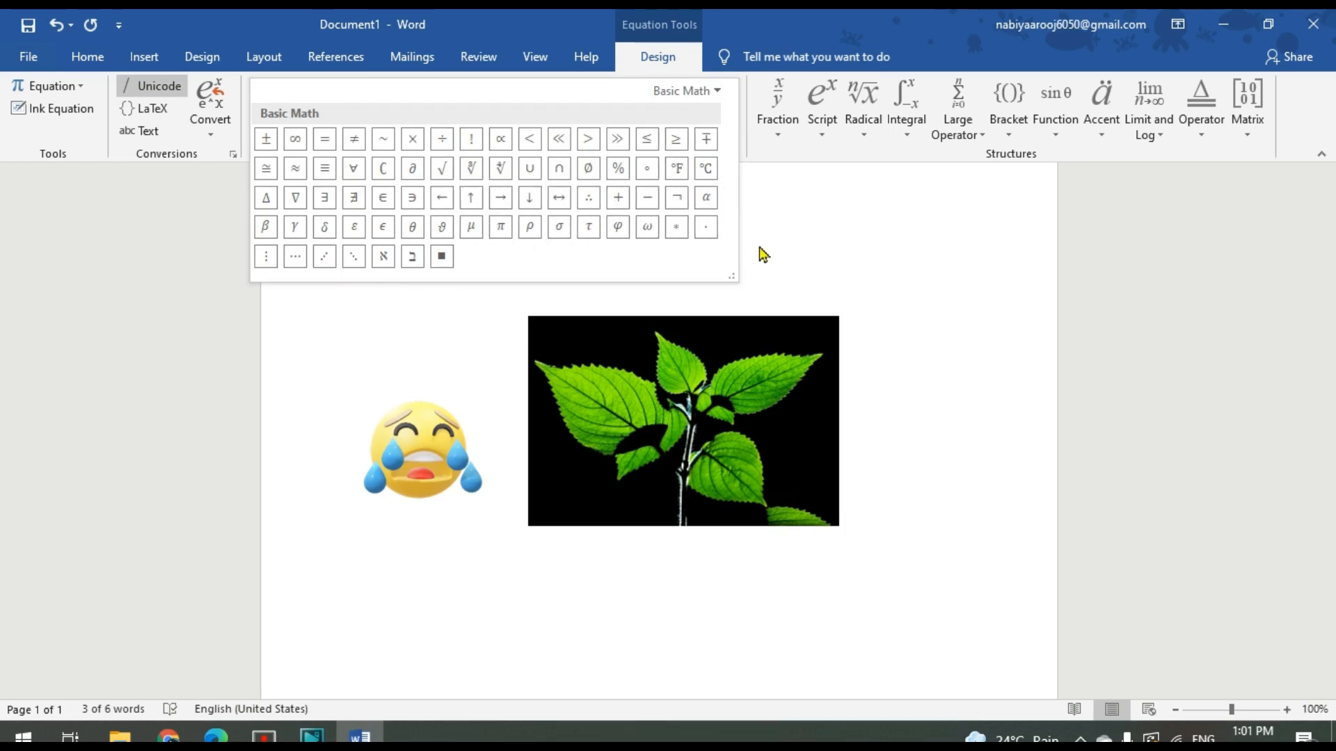
pyautogui.click(795, 238)
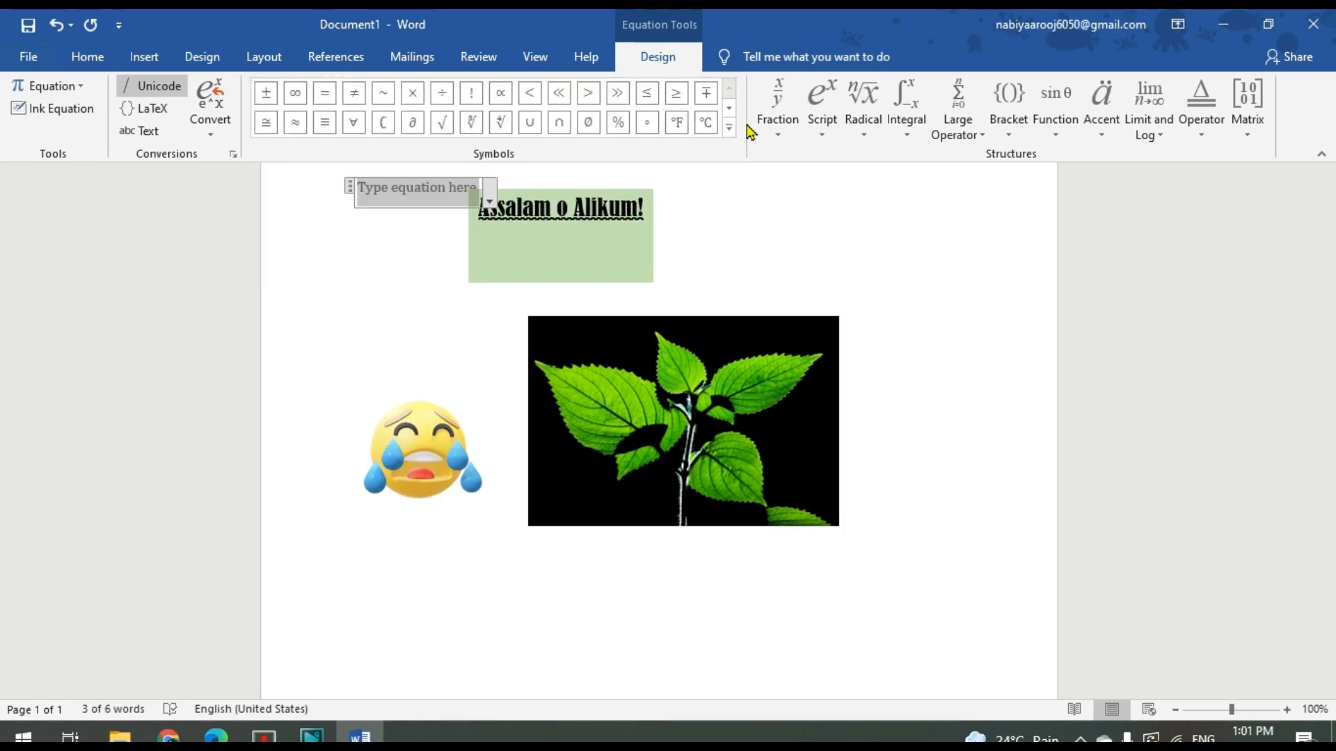
pyautogui.click(778, 139)
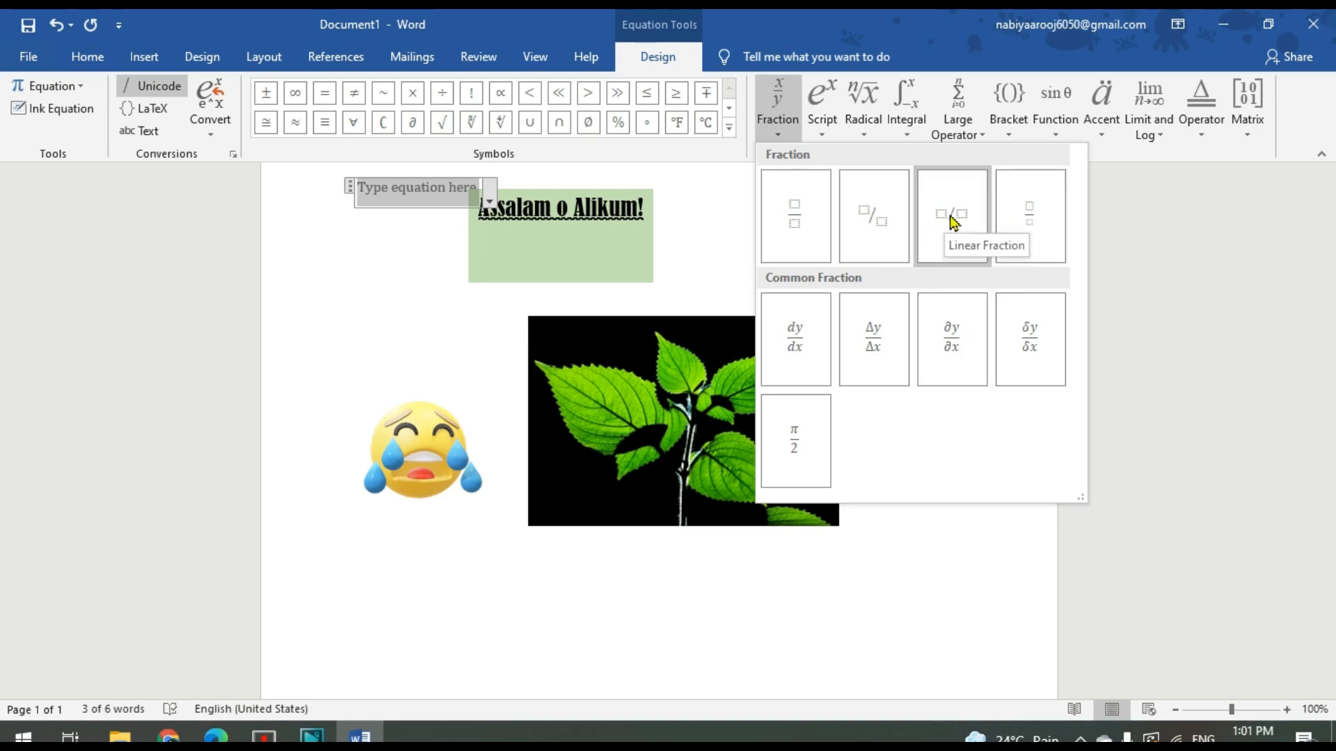
pyautogui.click(825, 132)
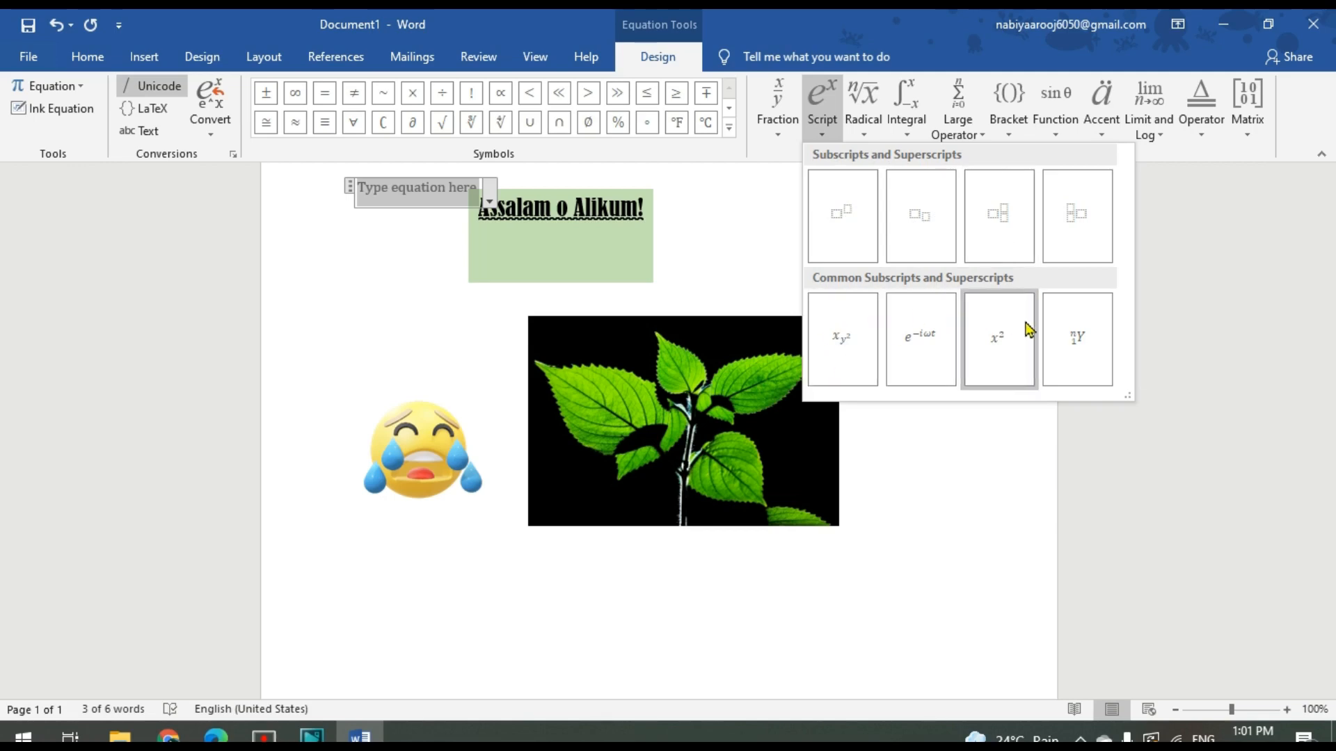
pyautogui.click(863, 129)
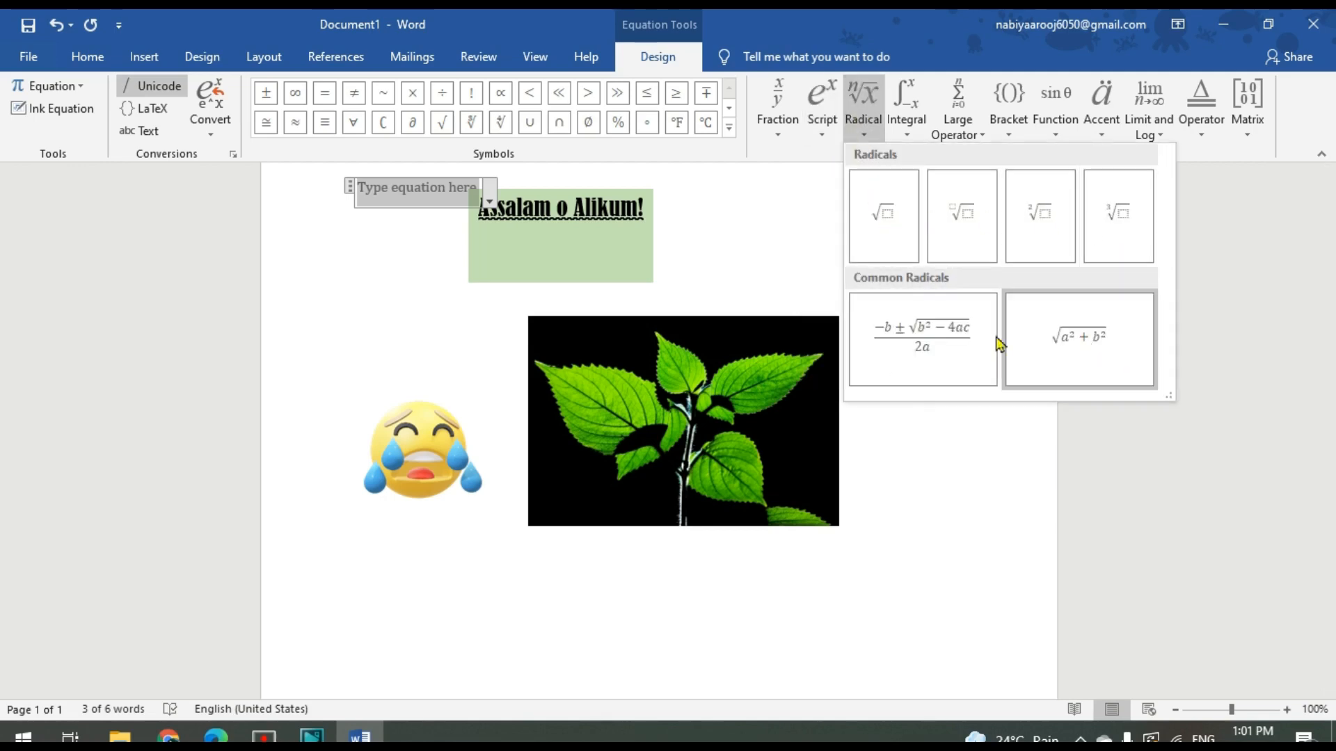
pyautogui.click(905, 131)
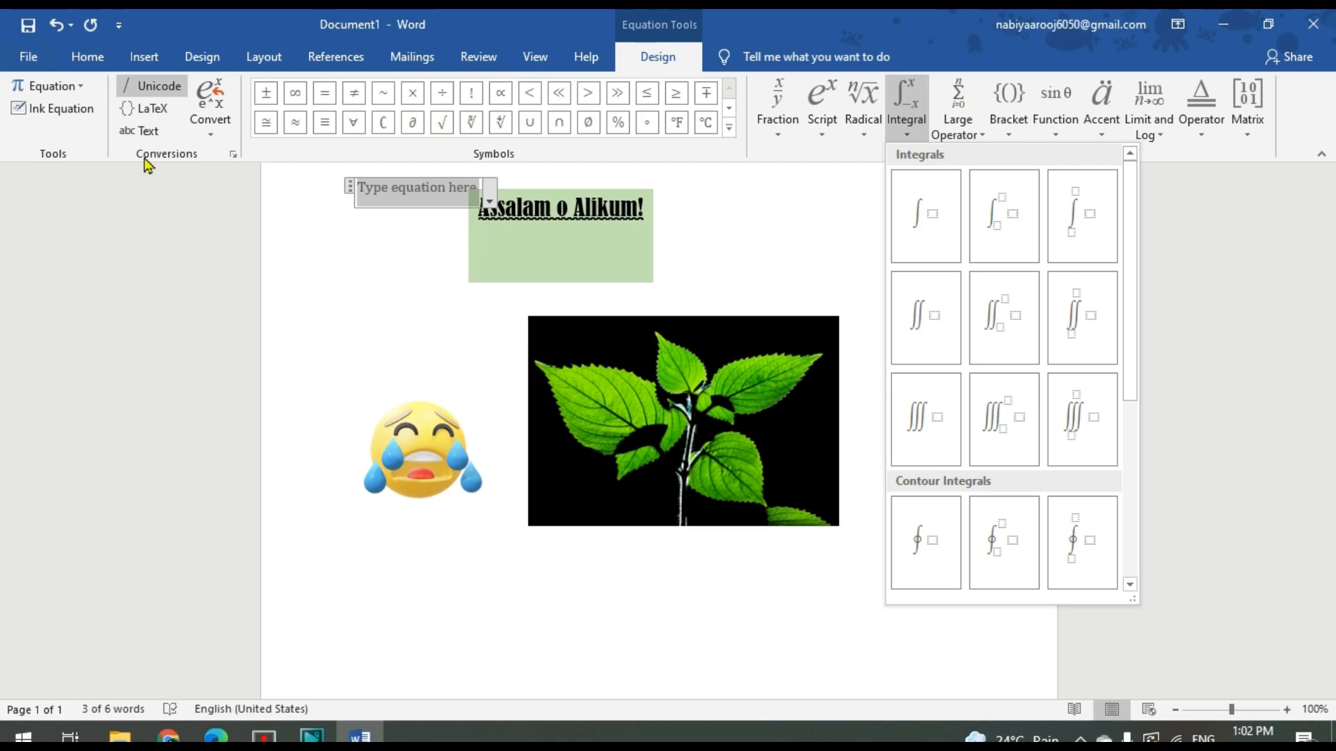
# Look through the built-in equations, such as Area of Circle and Binomial Theorem, without inserting one
pyautogui.click(42, 83)
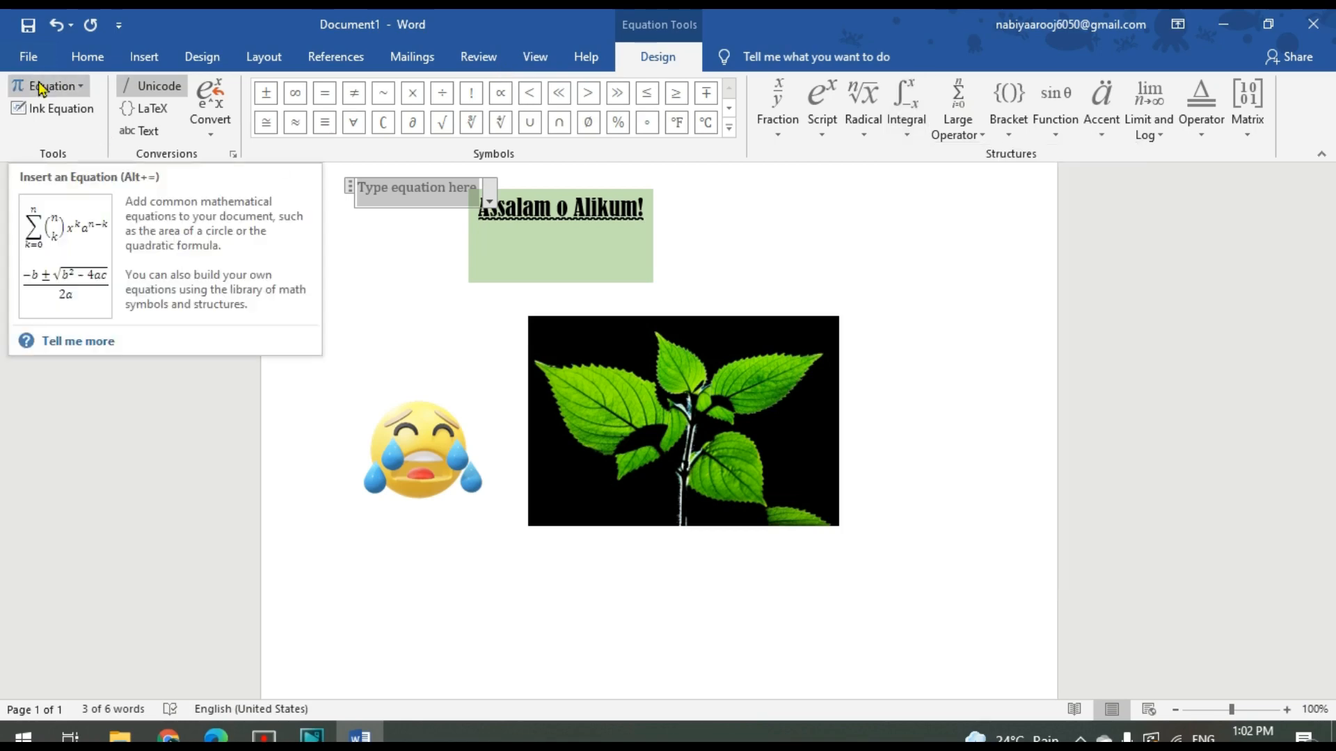
pyautogui.click(39, 87)
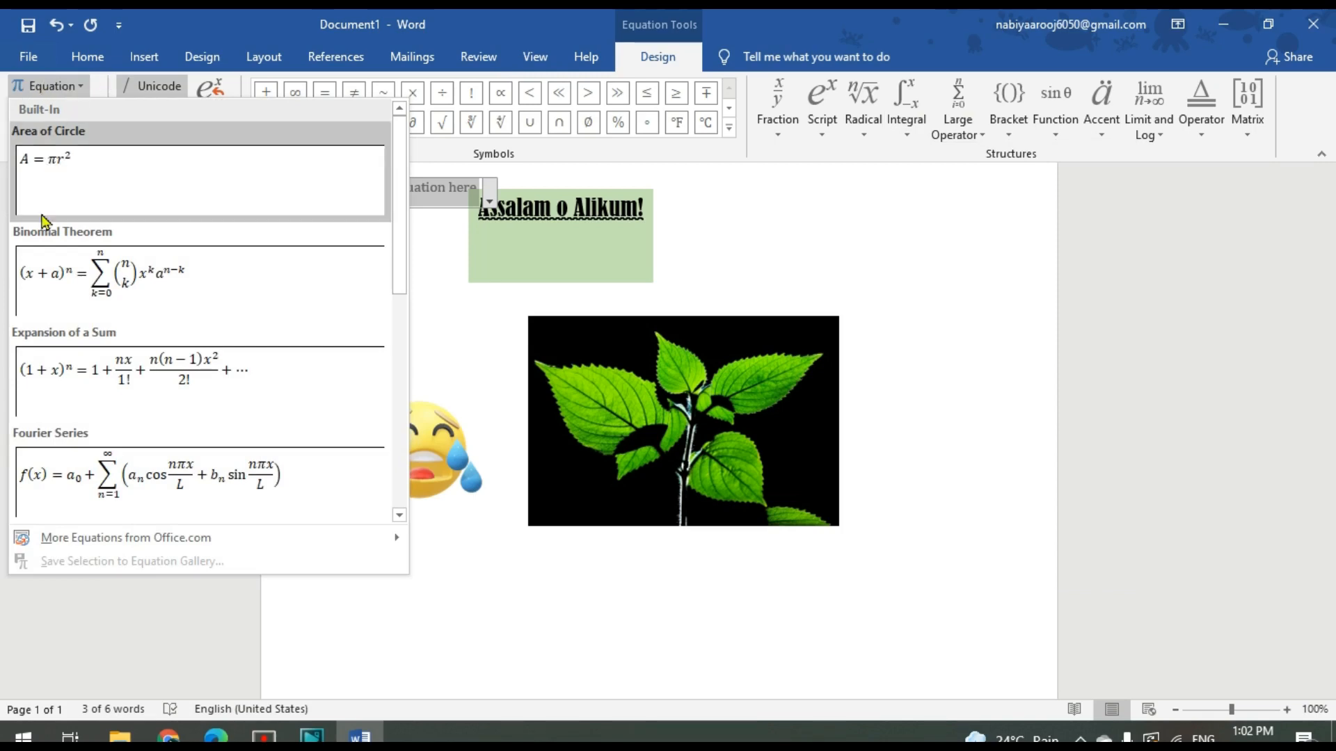
pyautogui.scroll(-1, 402, 156)
pyautogui.moveTo(403, 156); pyautogui.dragTo(1017, 233)
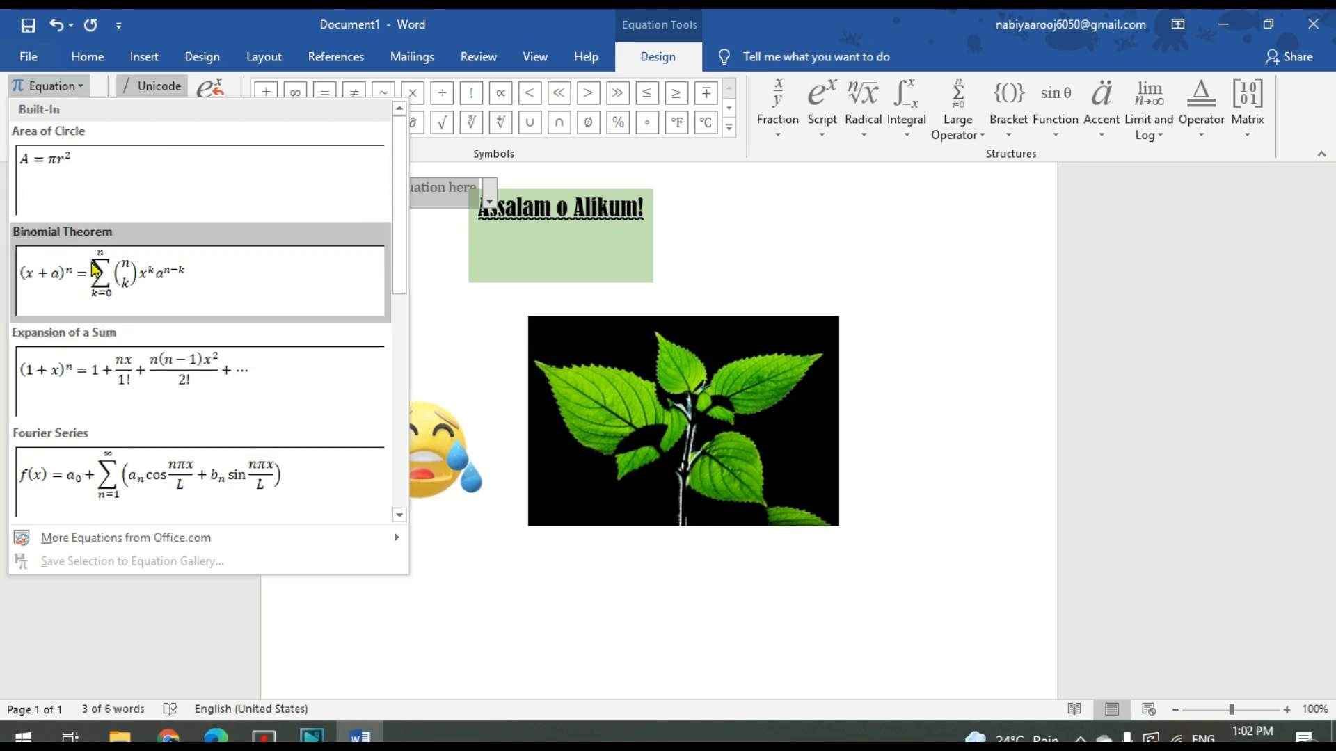
pyautogui.click(523, 615)
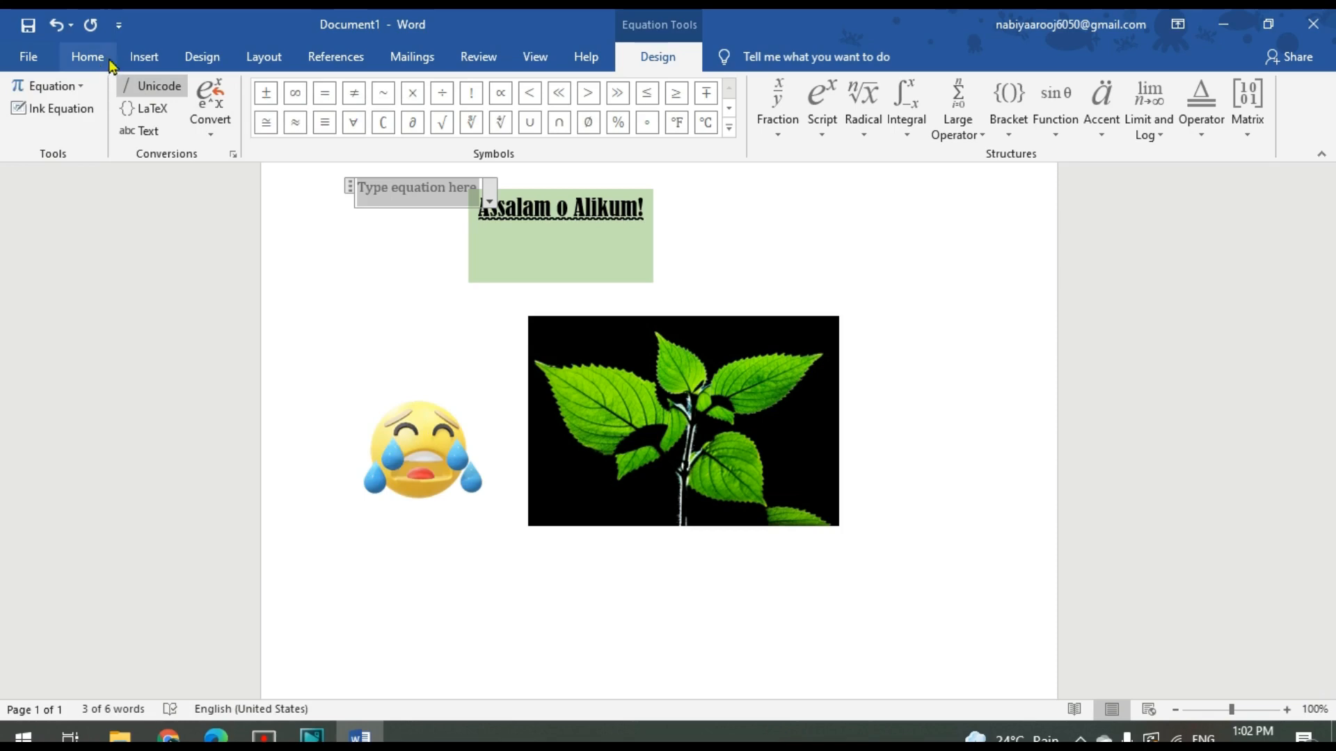
# Add a 1 pt box page border in a shaded multi-line style to the whole document
pyautogui.click(143, 58)
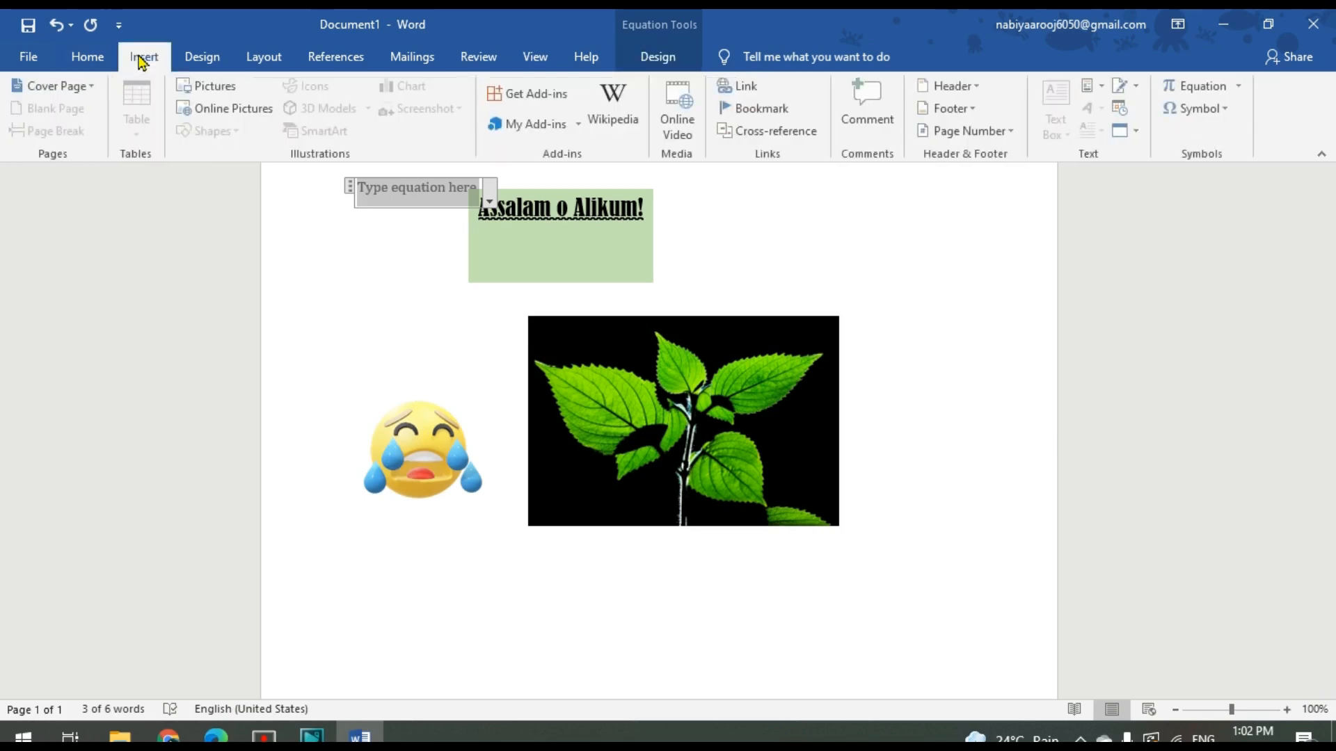
pyautogui.click(199, 59)
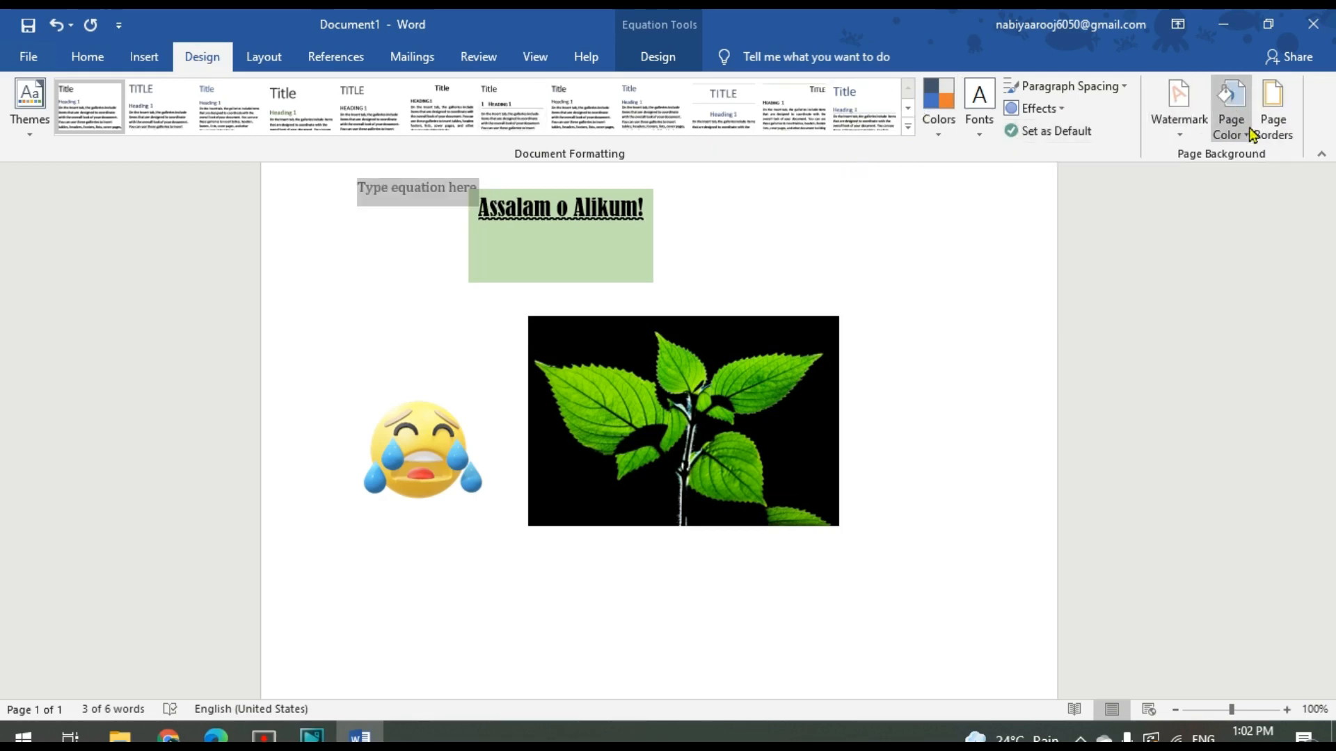
pyautogui.click(1277, 120)
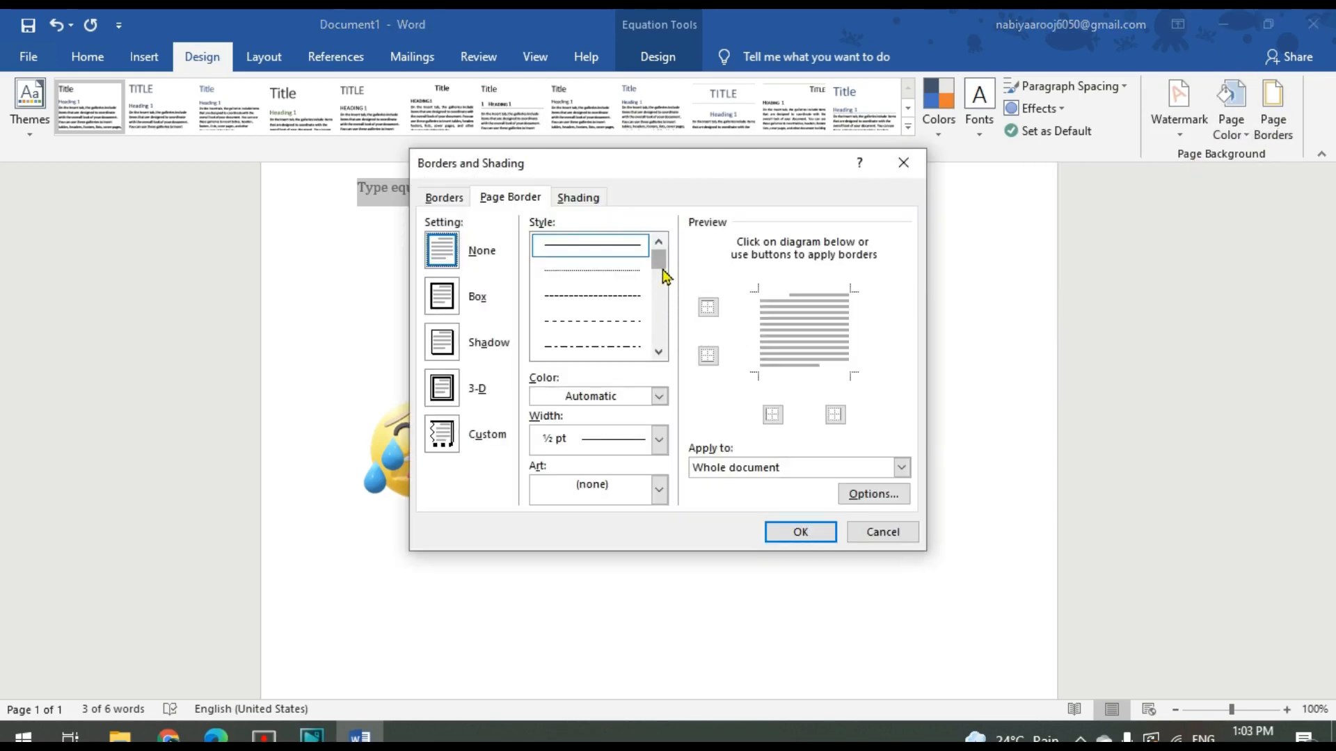
pyautogui.moveTo(661, 269); pyautogui.dragTo(662, 346)
pyautogui.click(612, 327)
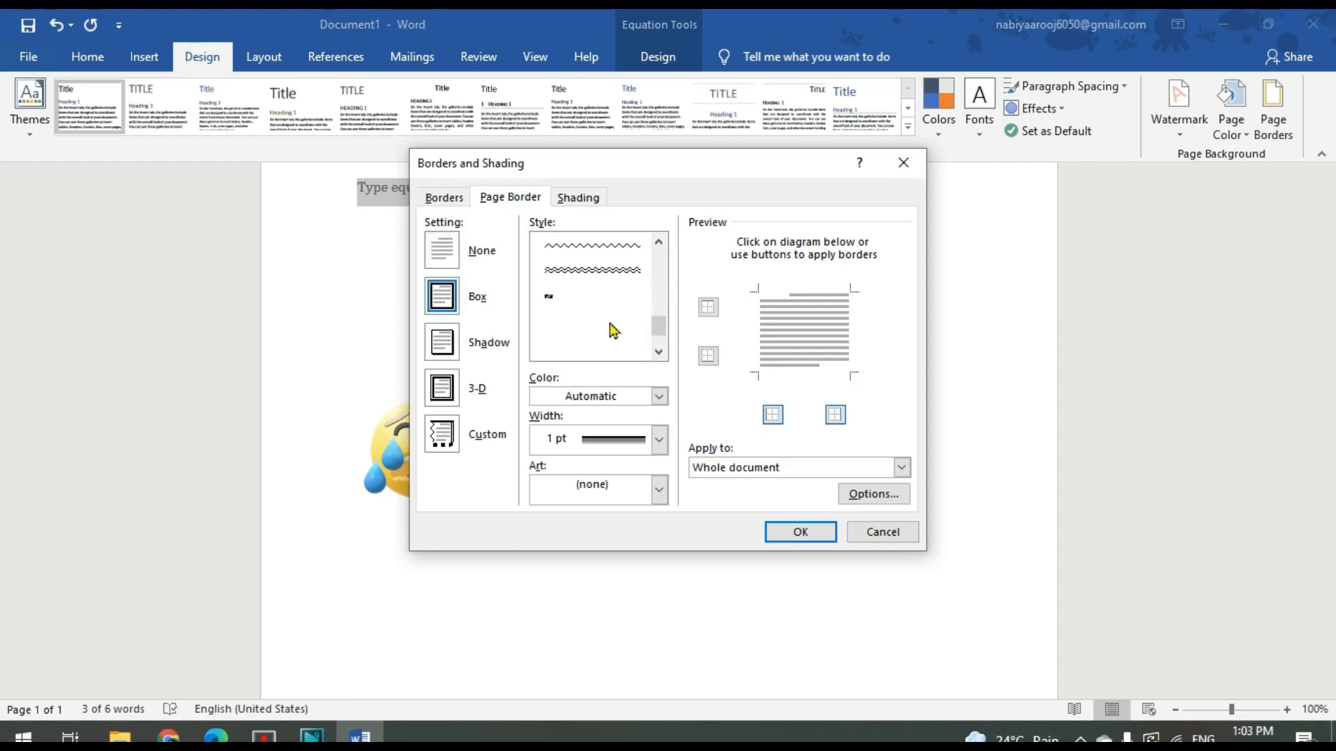
pyautogui.click(794, 531)
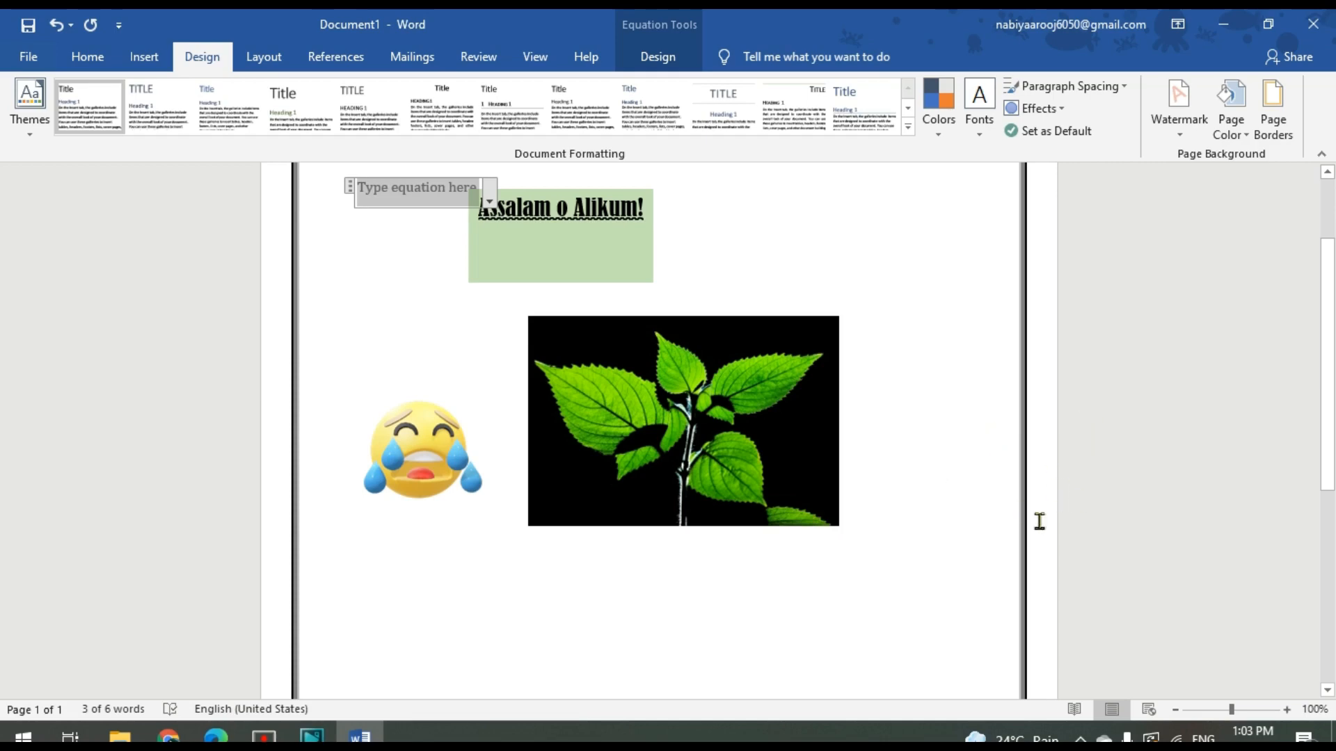
pyautogui.scroll(3, 1329, 411)
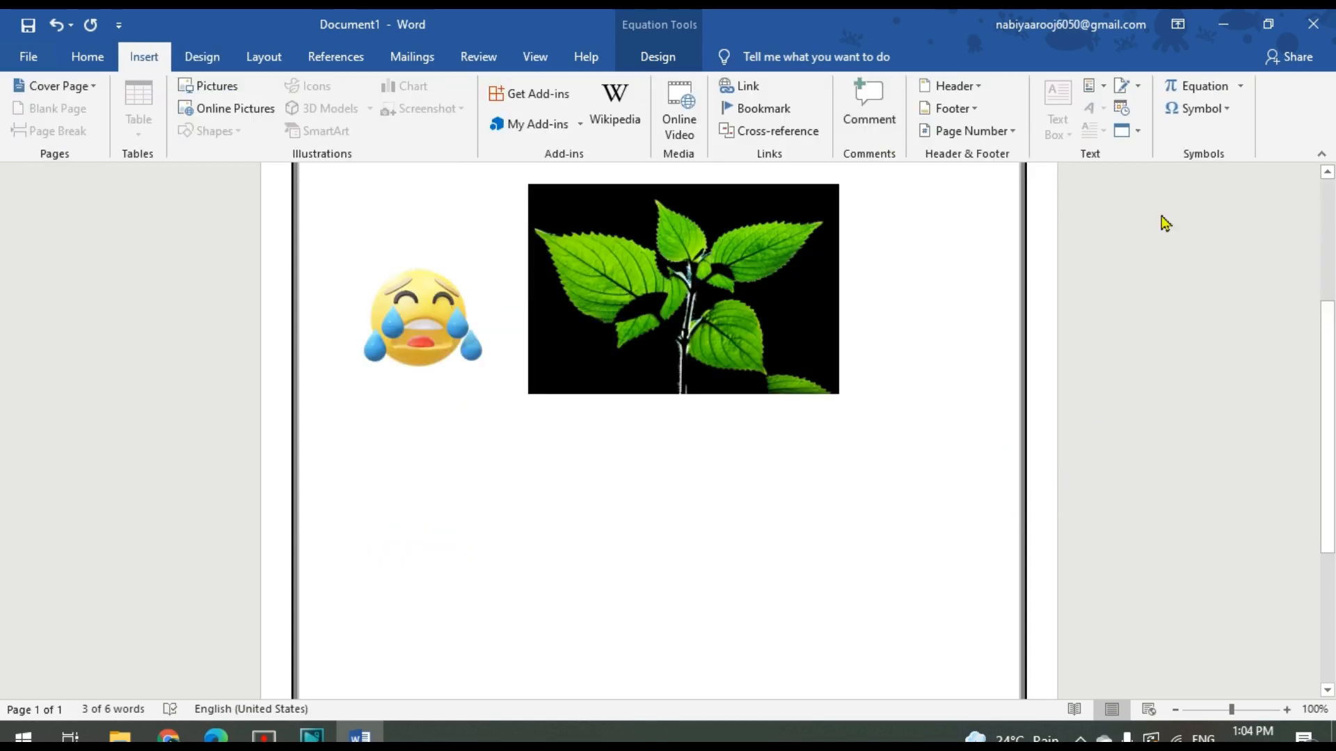
# Look over the page layout, references, review, view and help commands, including the options for comparing and combining documents
pyautogui.click(184, 61)
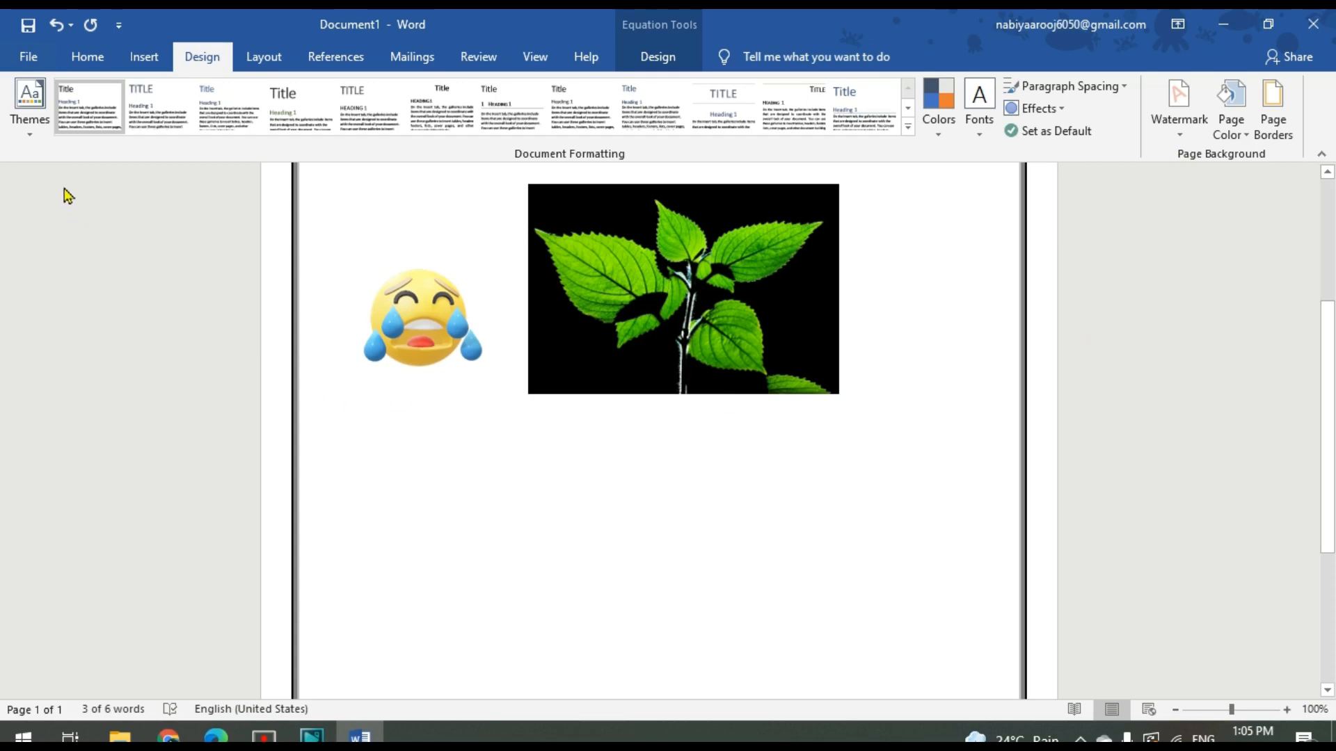
pyautogui.click(143, 58)
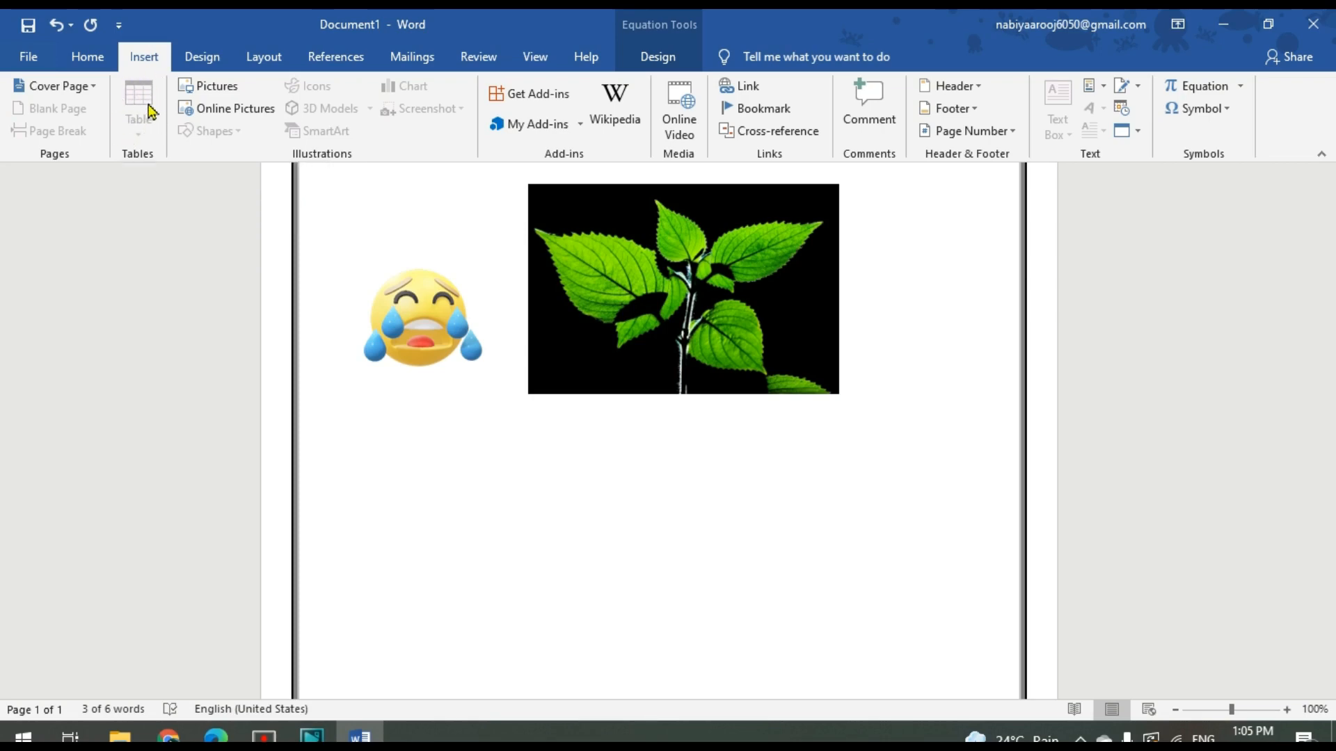
pyautogui.click(267, 55)
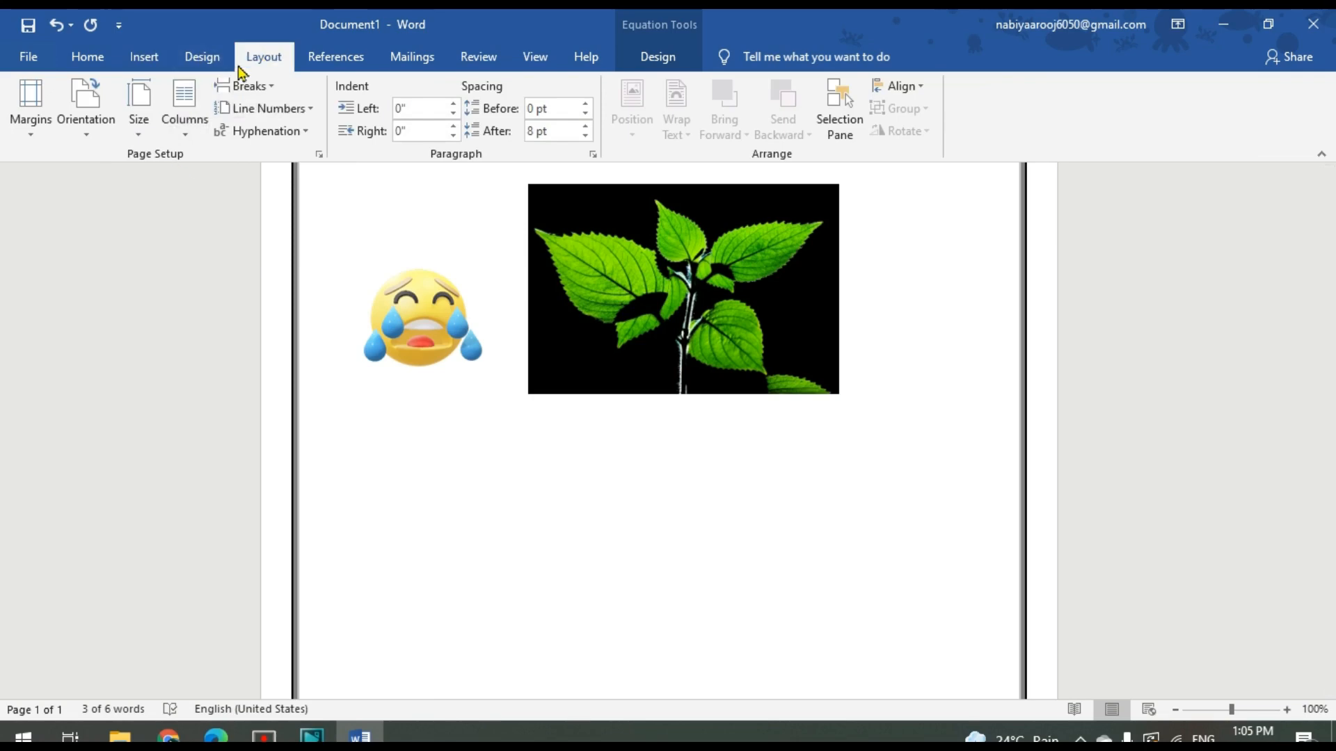
pyautogui.click(324, 56)
pyautogui.click(407, 61)
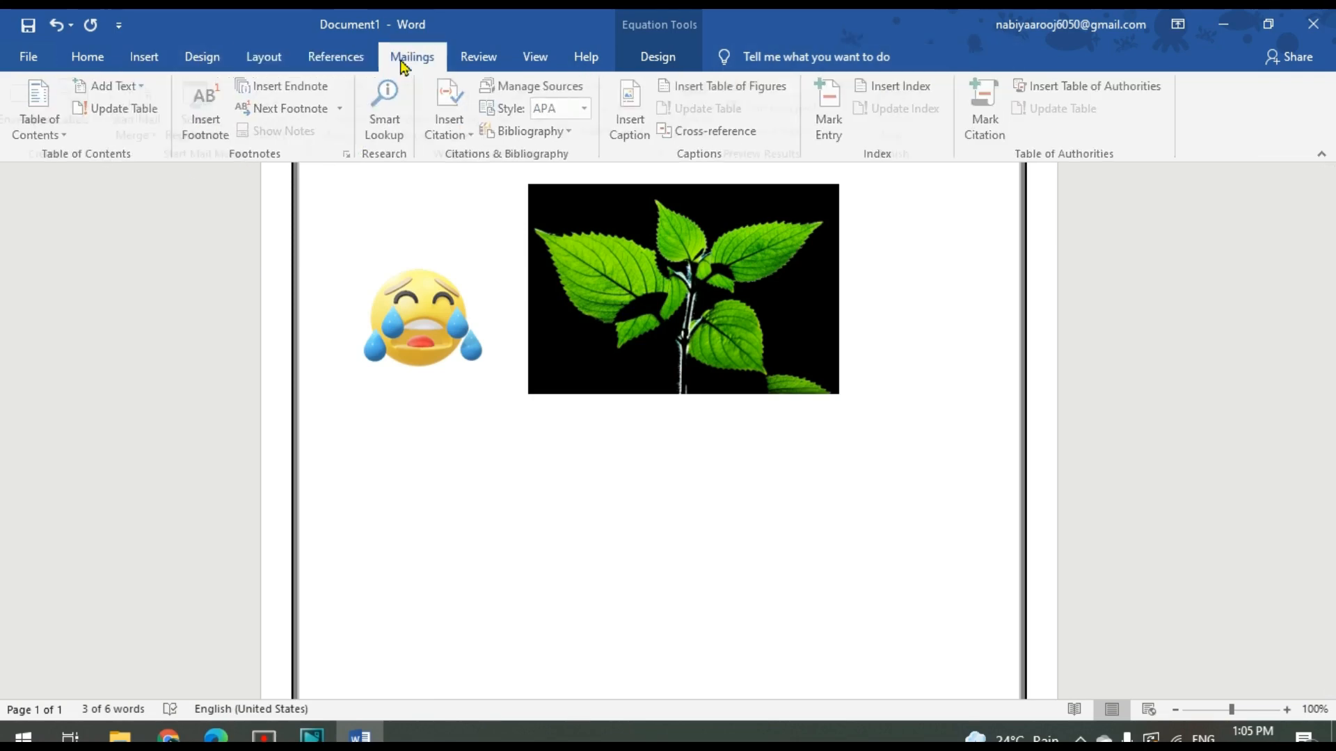
pyautogui.click(339, 61)
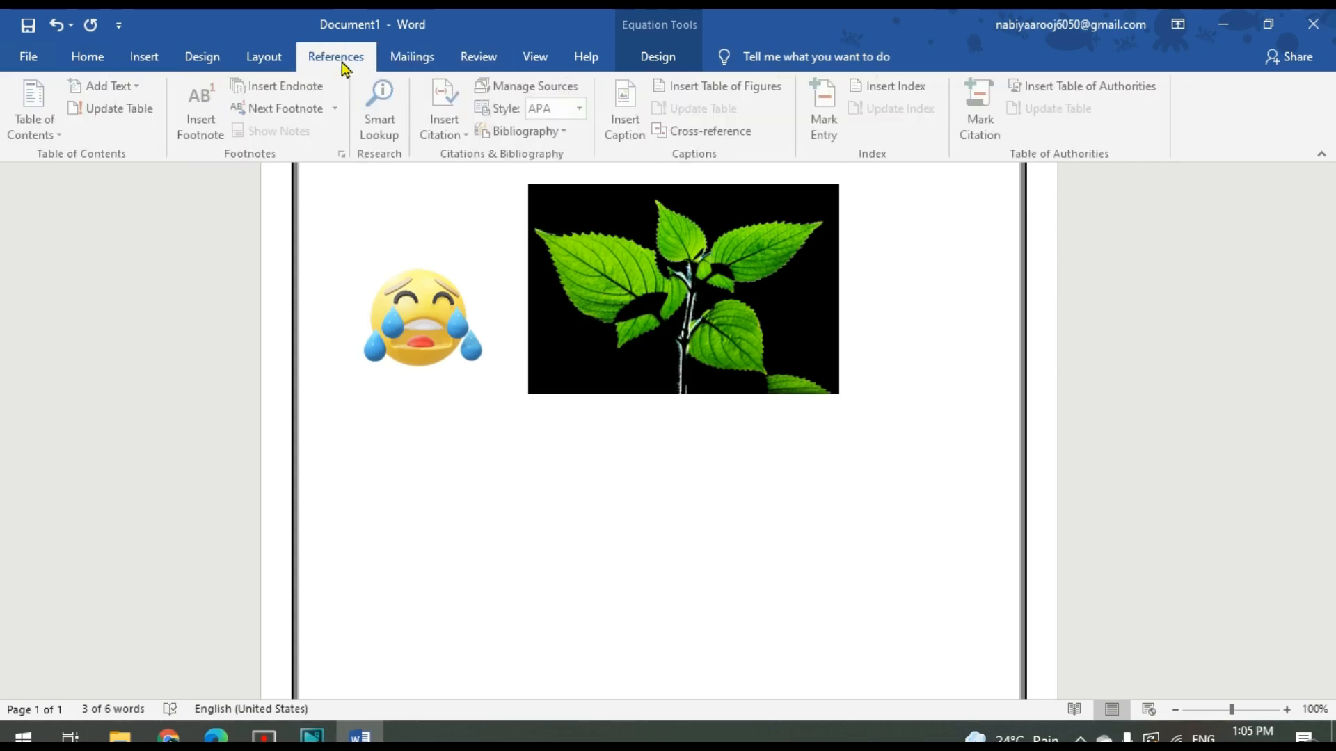
pyautogui.click(478, 63)
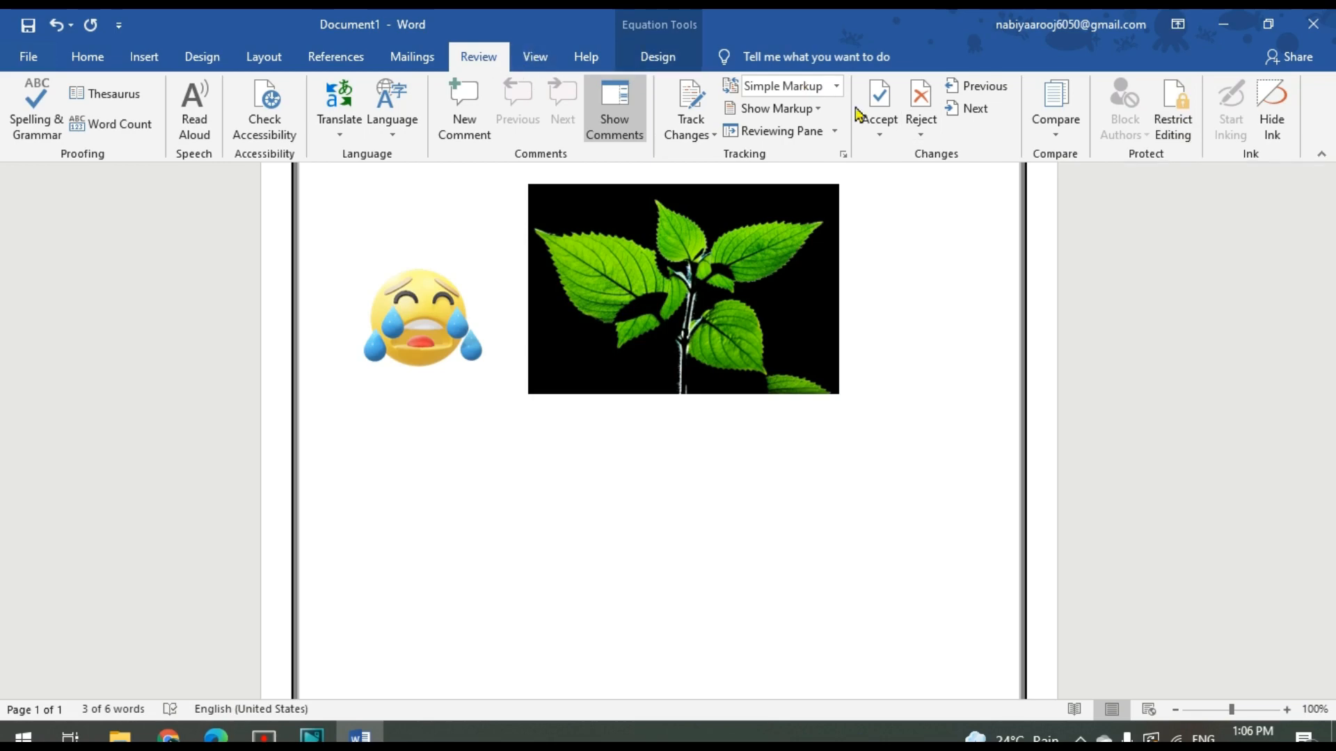
pyautogui.click(1055, 138)
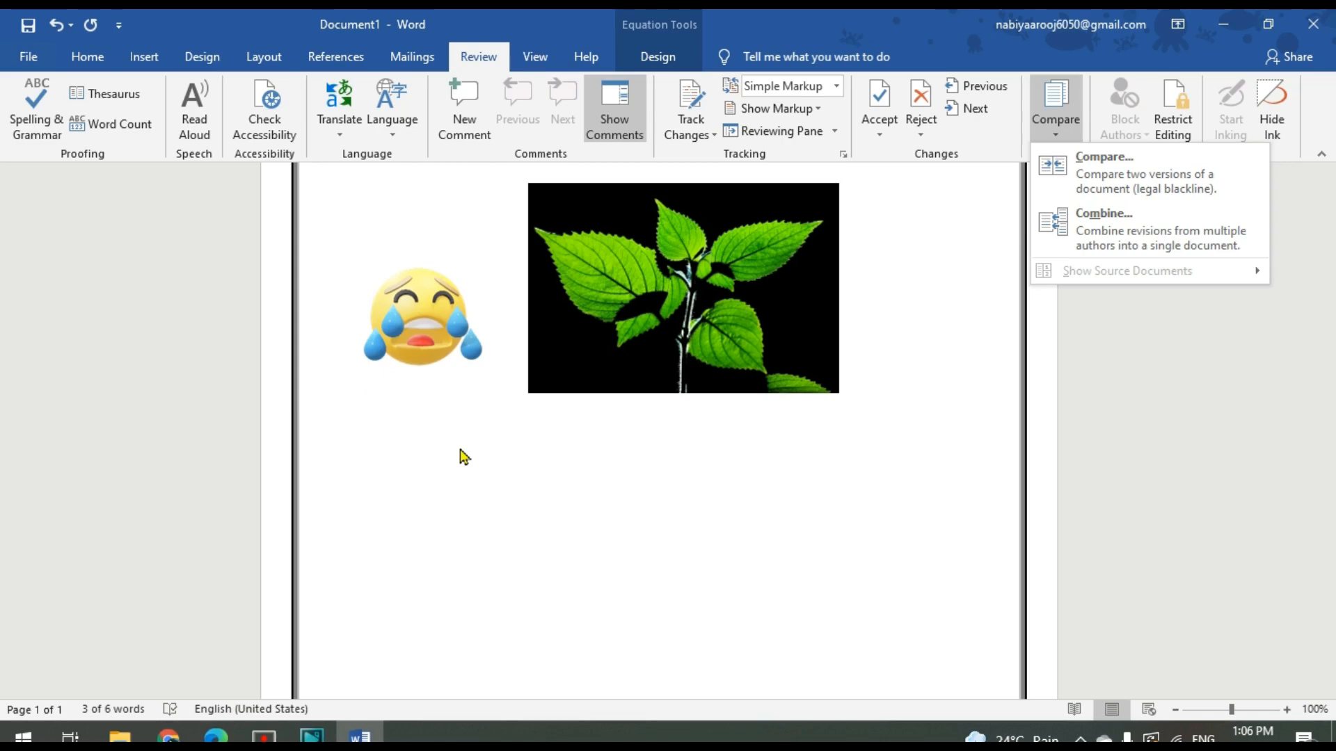
pyautogui.click(537, 57)
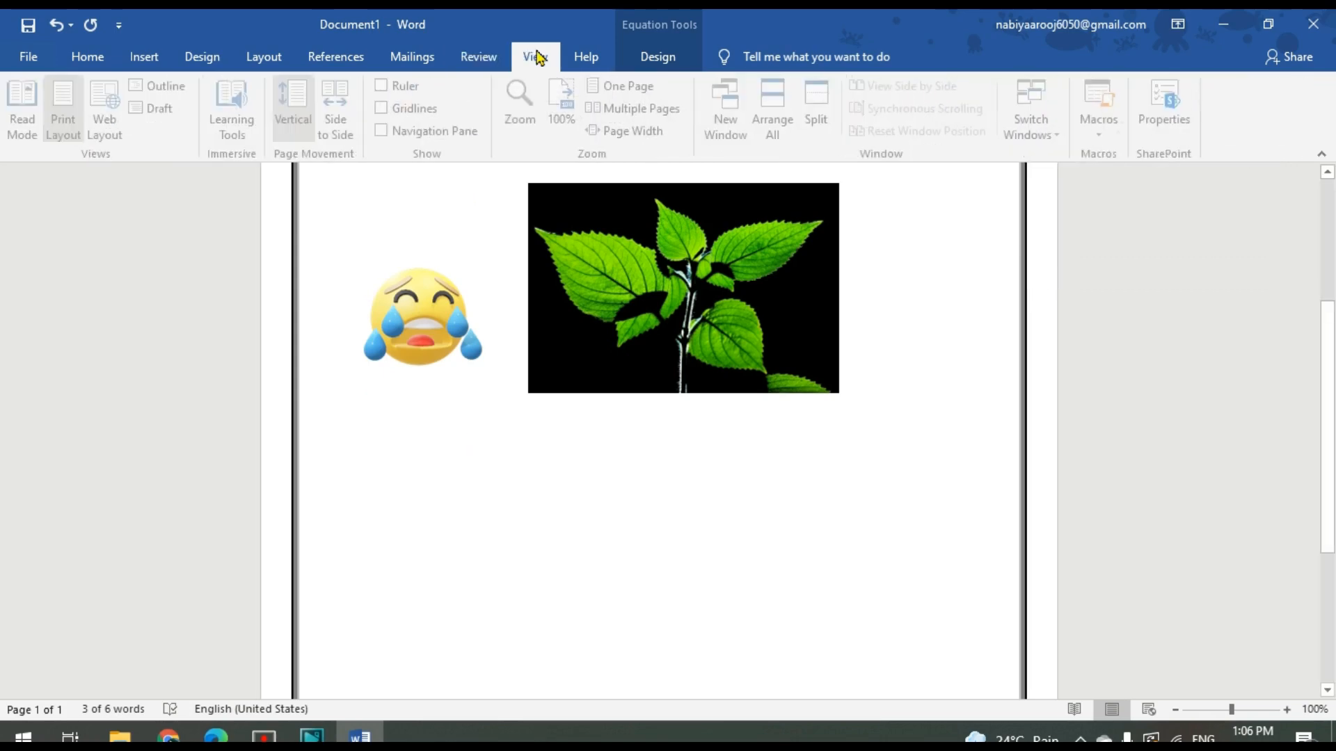
pyautogui.click(583, 57)
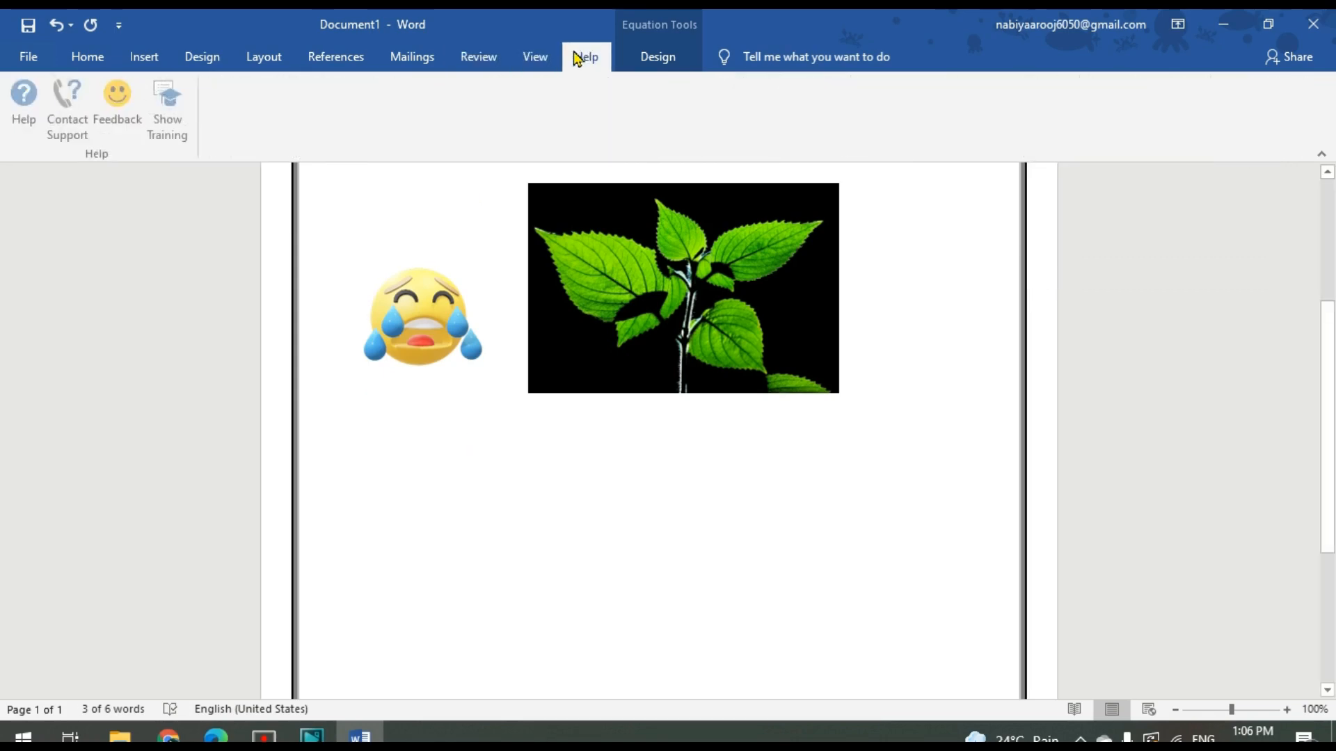
# Look over the equation design commands and the document's Info page with its protect, inspect and manage options
pyautogui.click(641, 57)
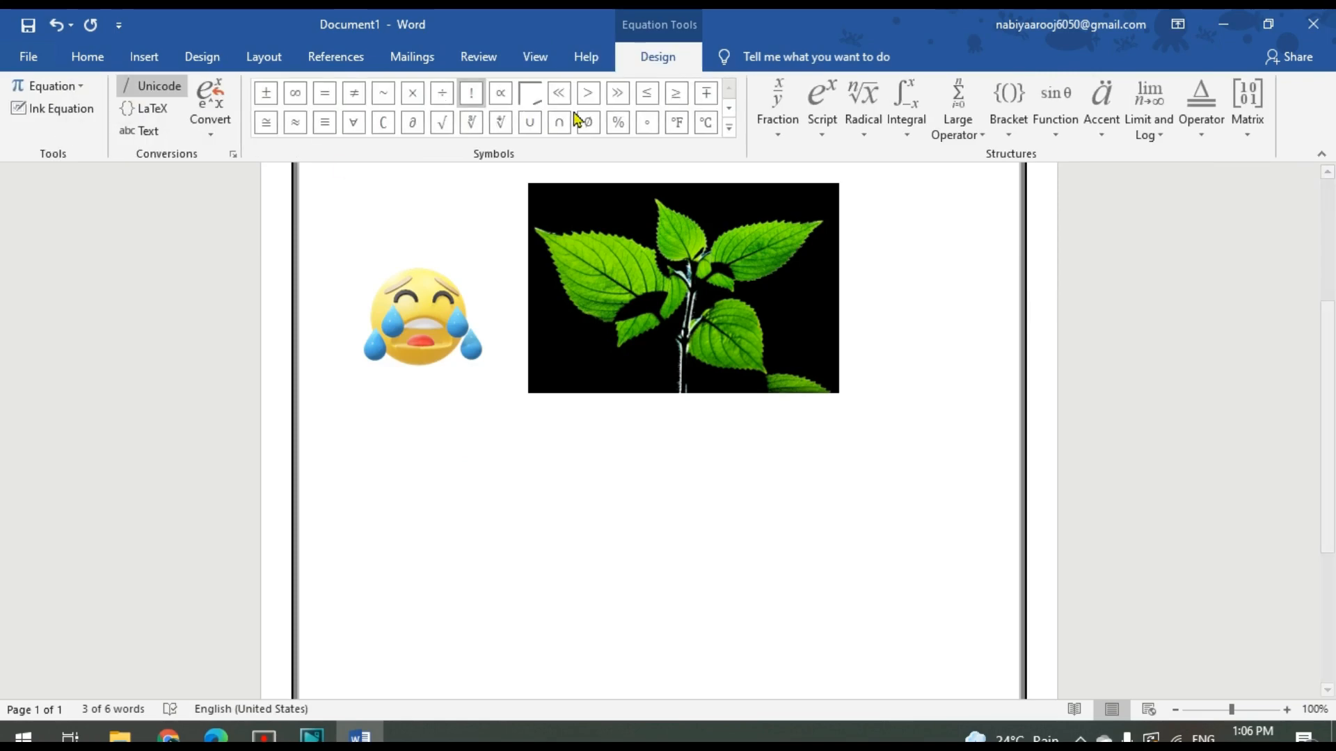
pyautogui.click(32, 61)
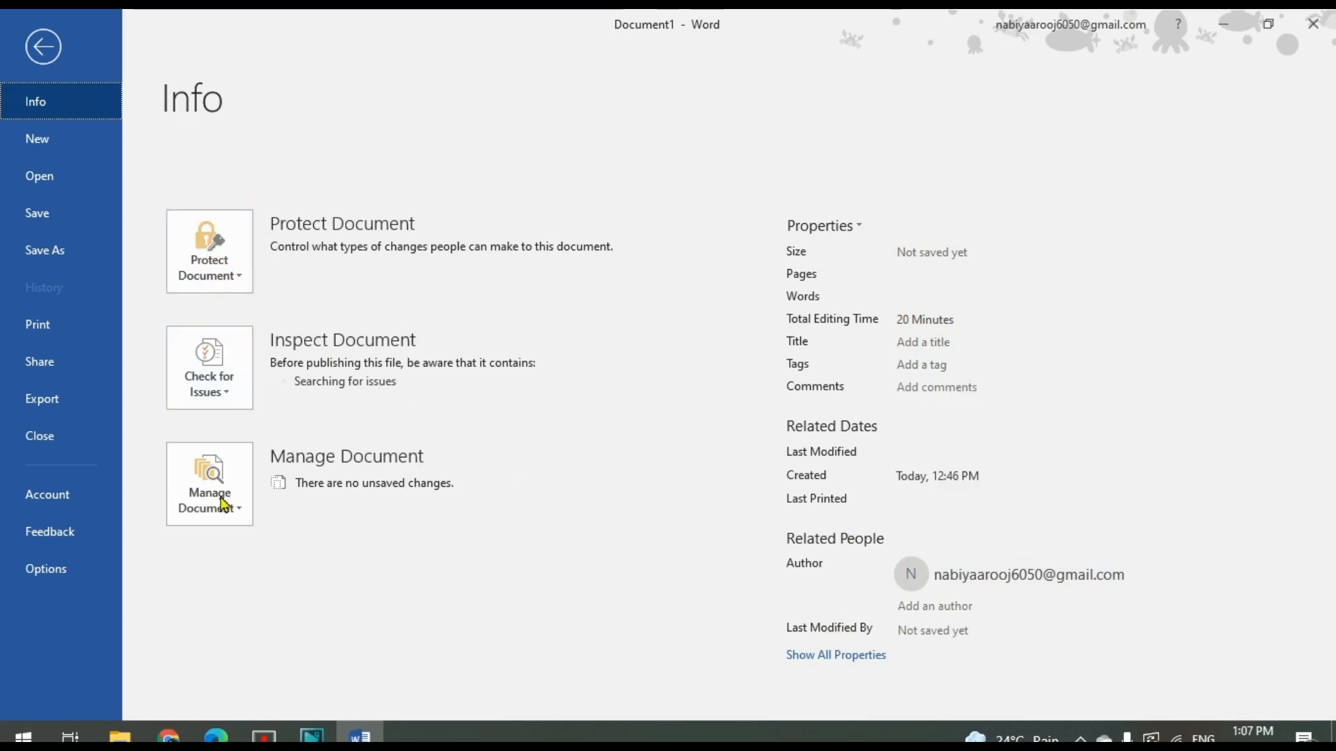
pyautogui.click(52, 56)
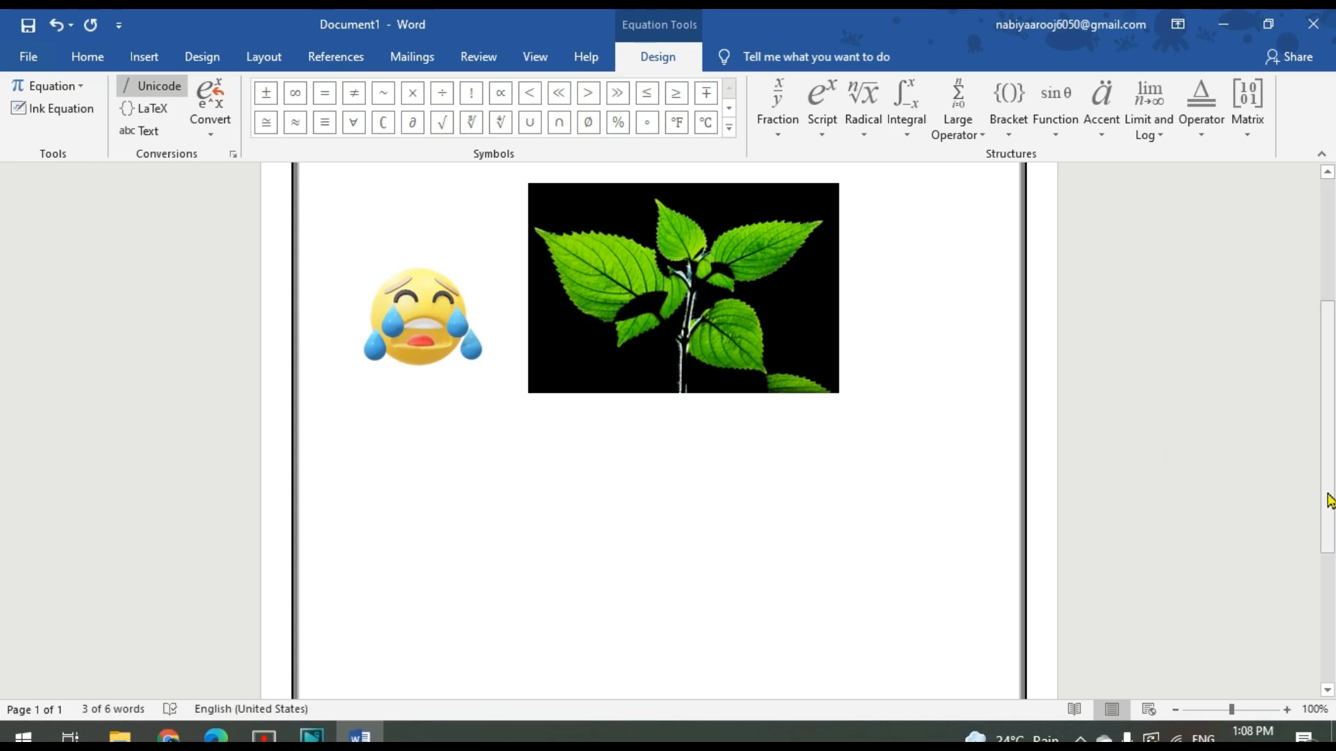
# Delete the empty equation placeholder beside the green greeting box
pyautogui.moveTo(1327, 501); pyautogui.dragTo(1333, 418)
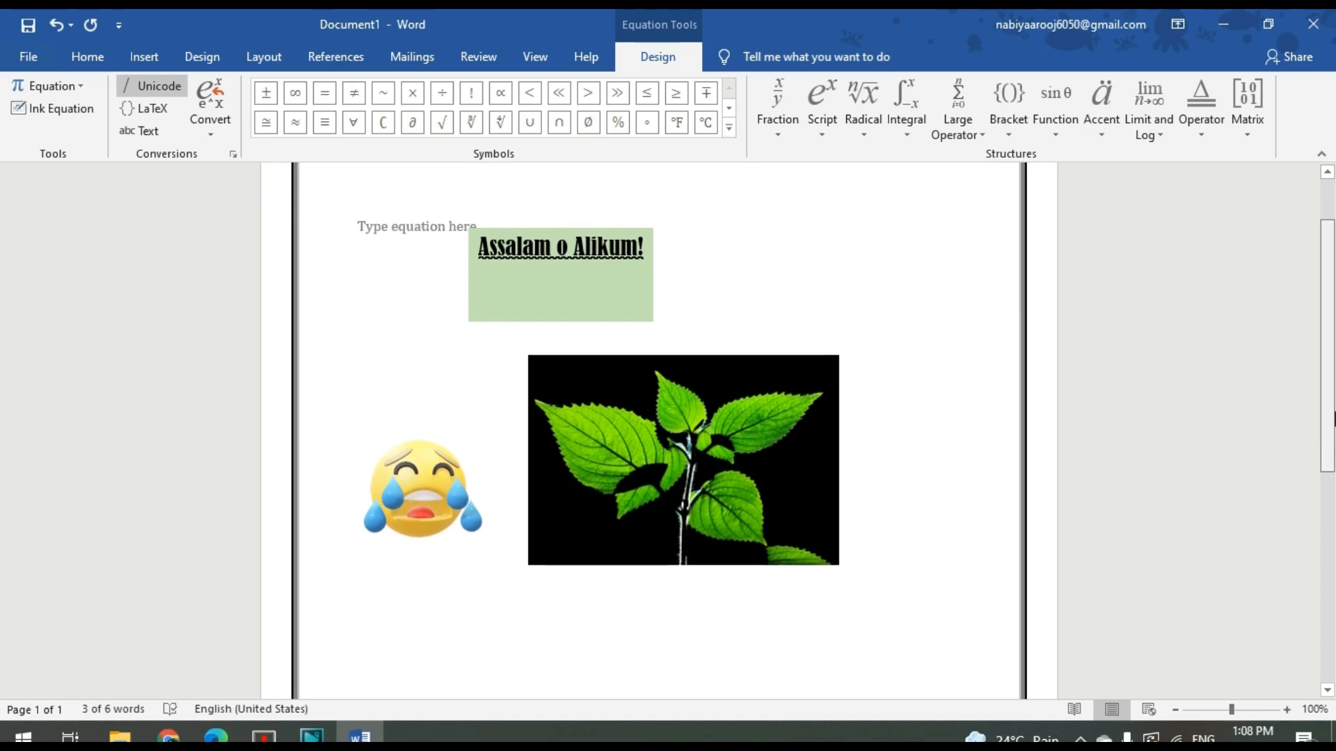
pyautogui.click(398, 233)
pyautogui.rightClick(395, 227)
pyautogui.click(411, 235)
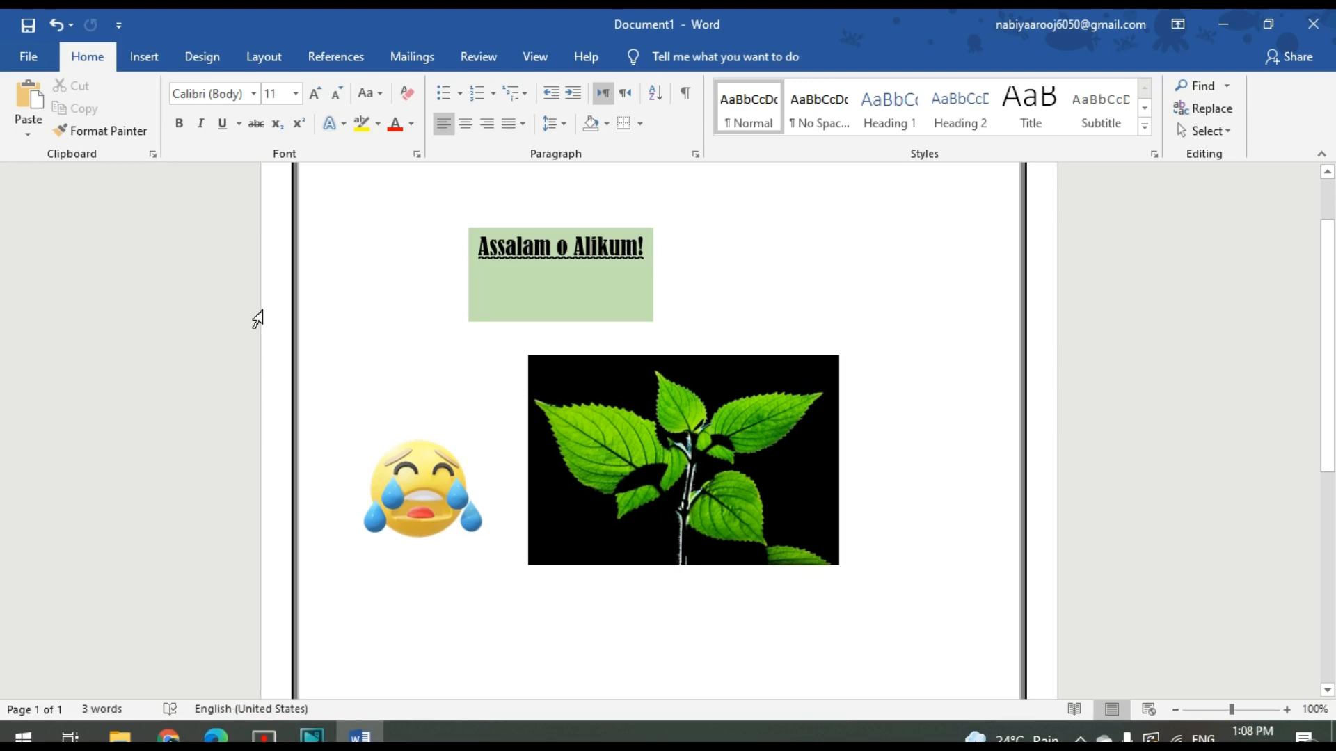
# Start saving the document in the Documents folder, entering a person's name as the file name
pyautogui.click(28, 28)
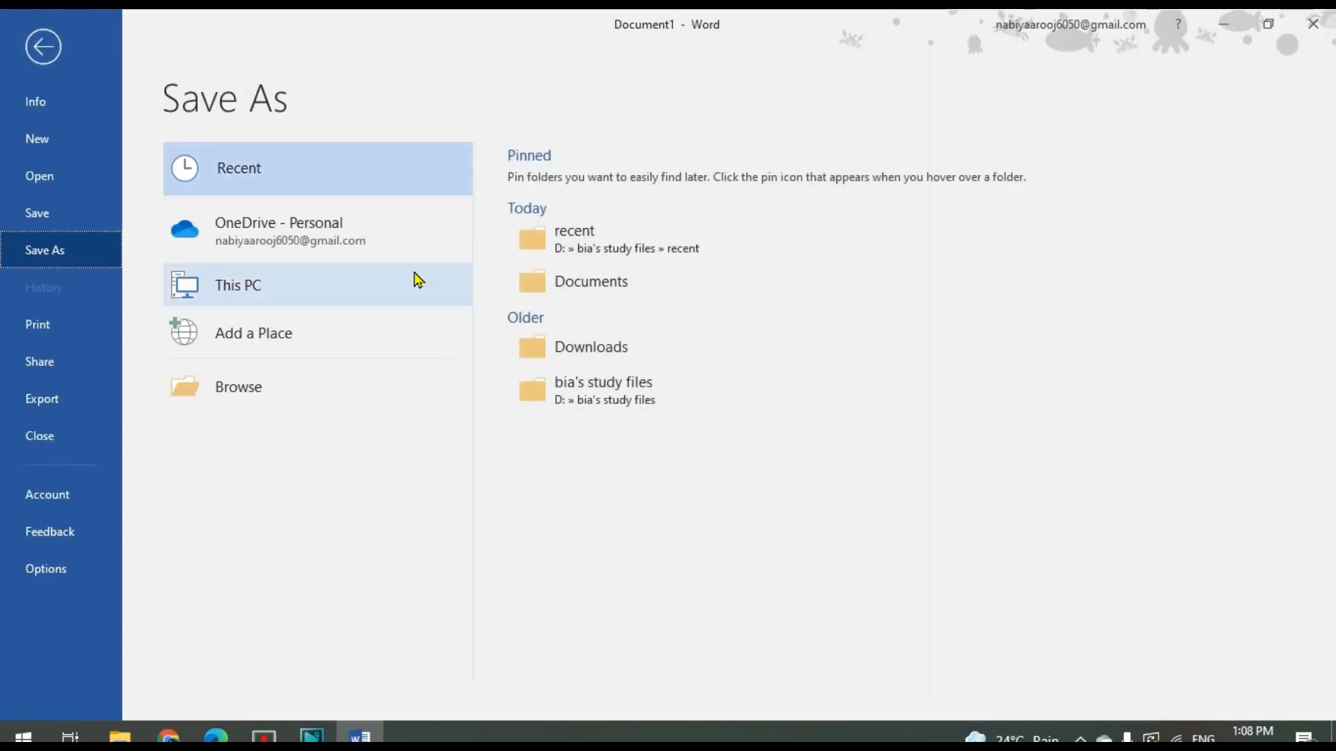
pyautogui.click(684, 289)
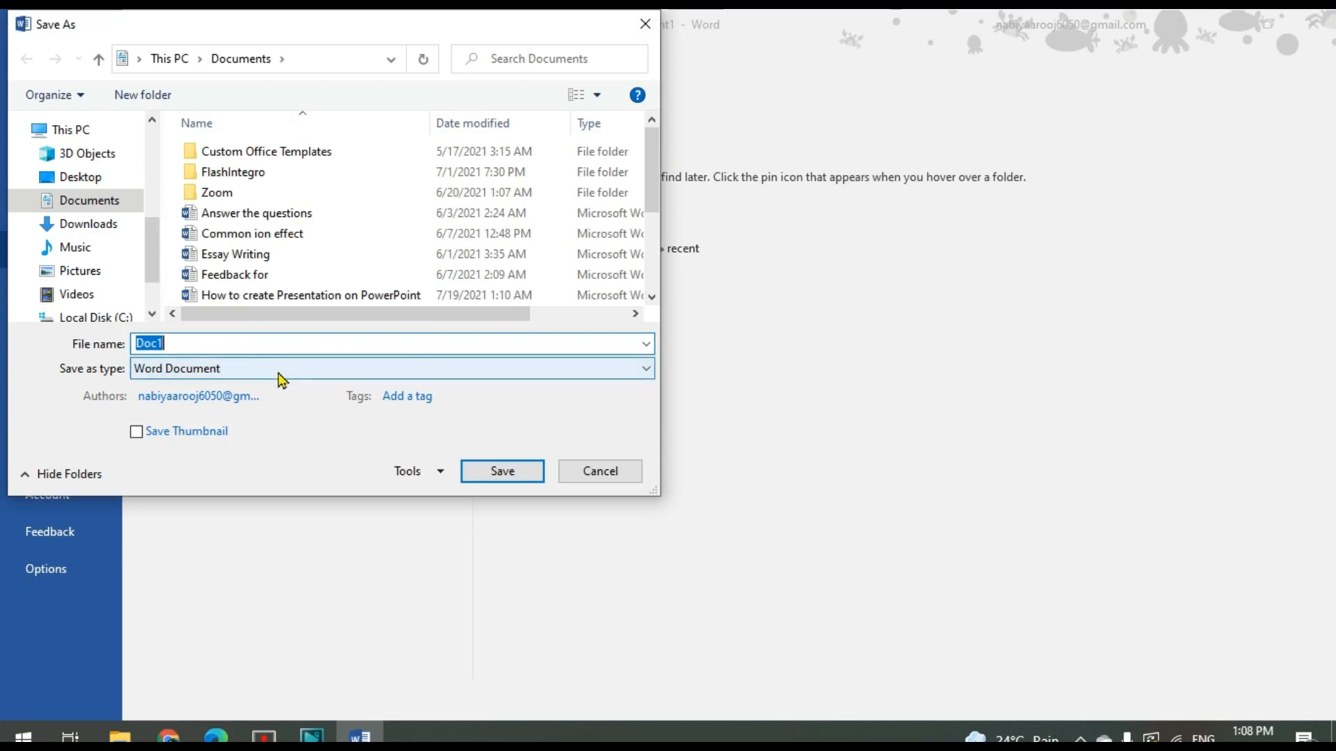
pyautogui.click(523, 341)
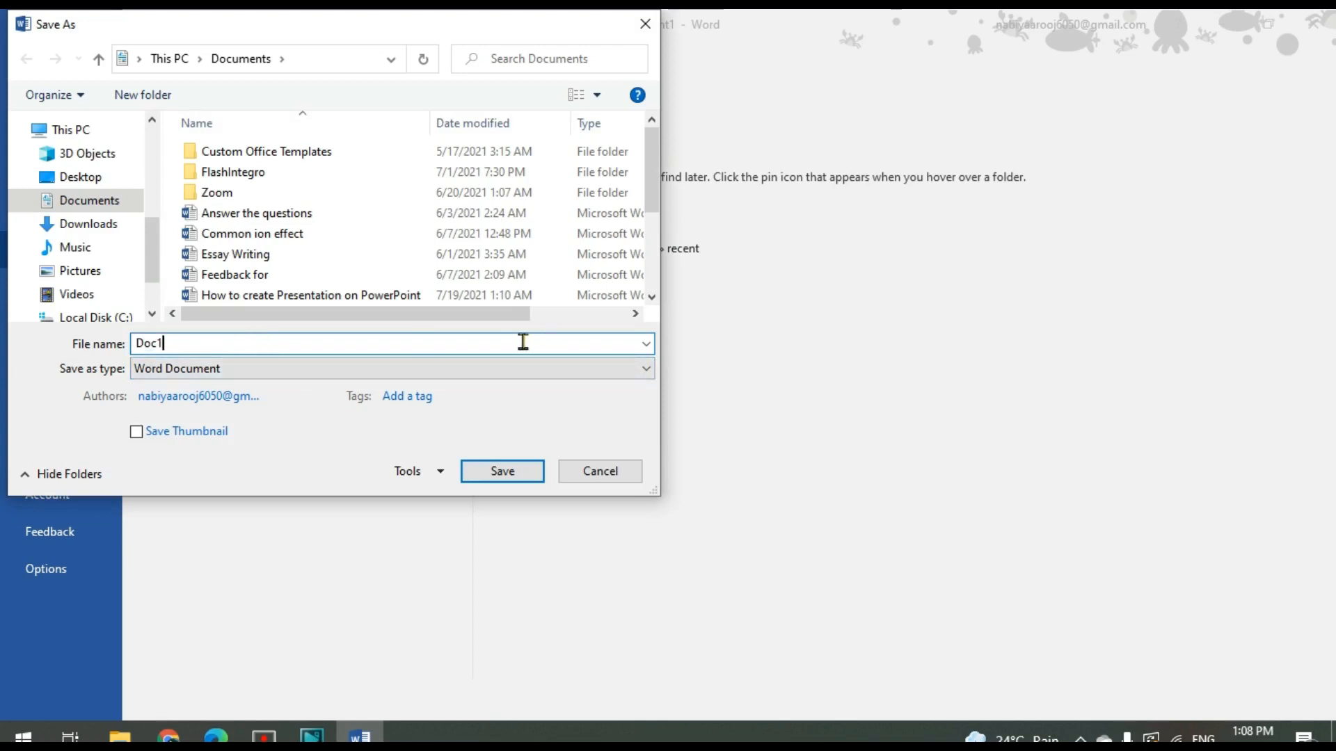
pyautogui.press('BackSpace')
pyautogui.press('BackSpace')
pyautogui.press('BackSpace')
pyautogui.press('BackSpace')
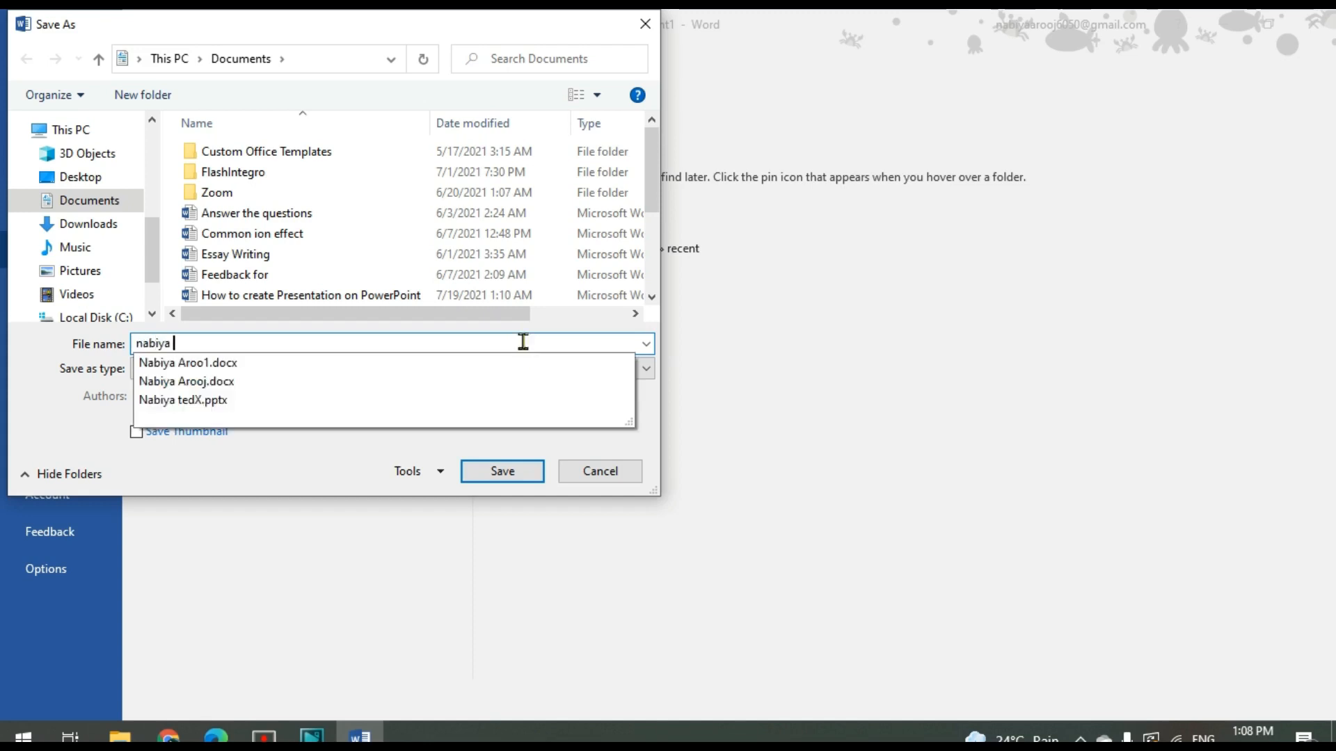
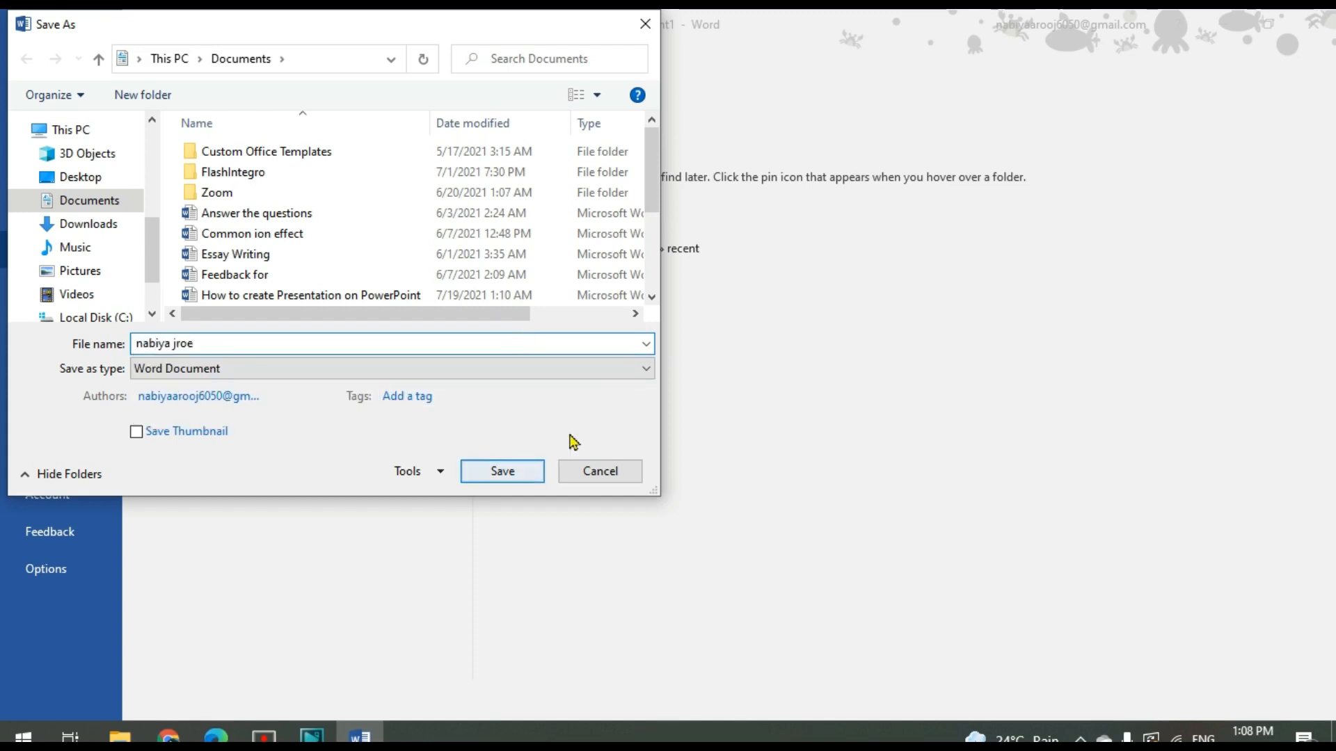
# Choose PDF as the file type and save the document, keeping the option to open it after publishing
pyautogui.click(649, 369)
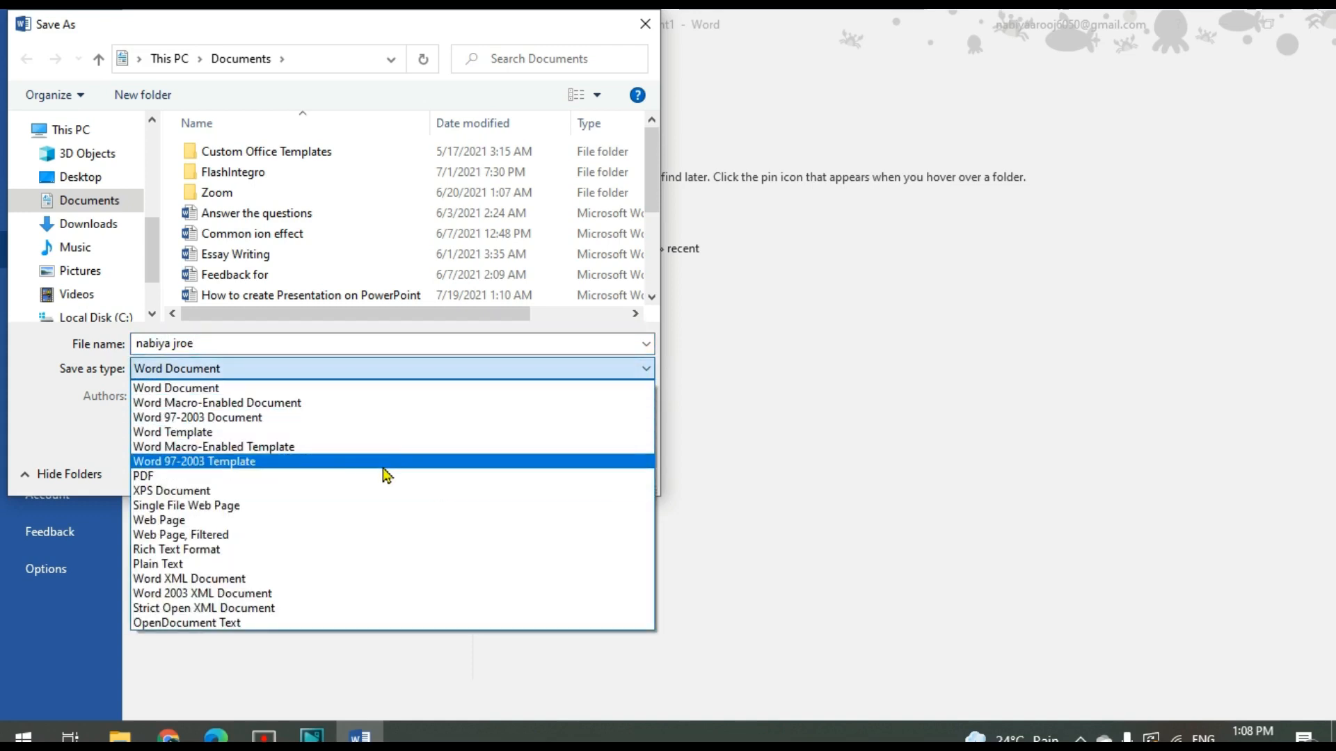
pyautogui.click(159, 478)
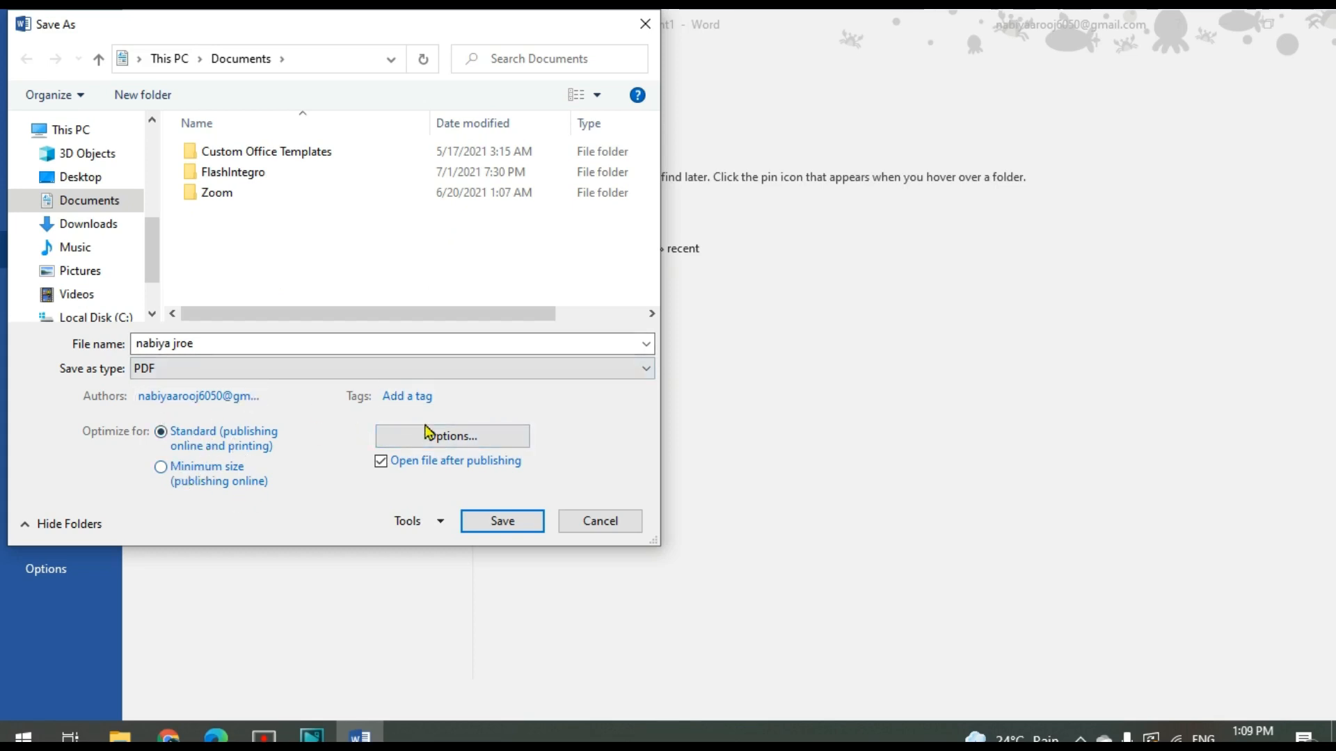
pyautogui.click(499, 526)
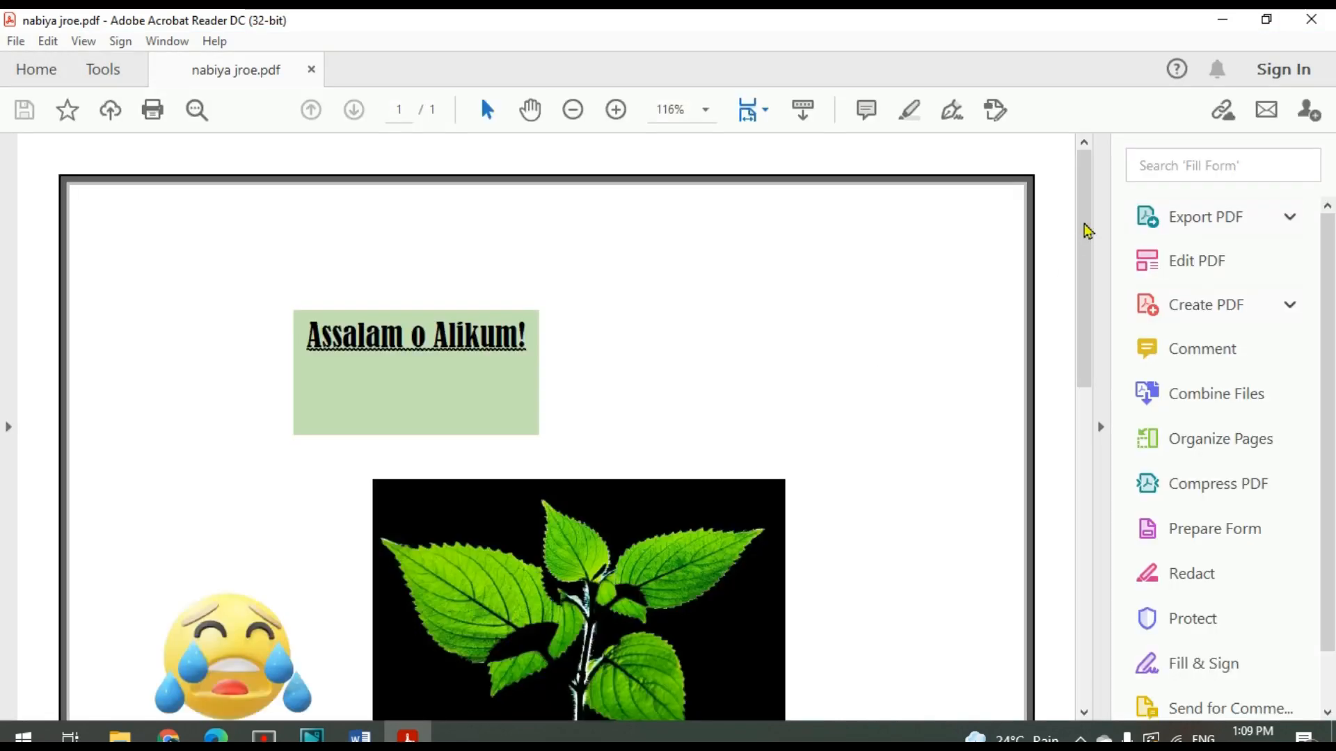
# Look over the exported PDF in Acrobat Reader, close it, and return to the beginning of the Word document
pyautogui.moveTo(1084, 223); pyautogui.dragTo(1090, 262)
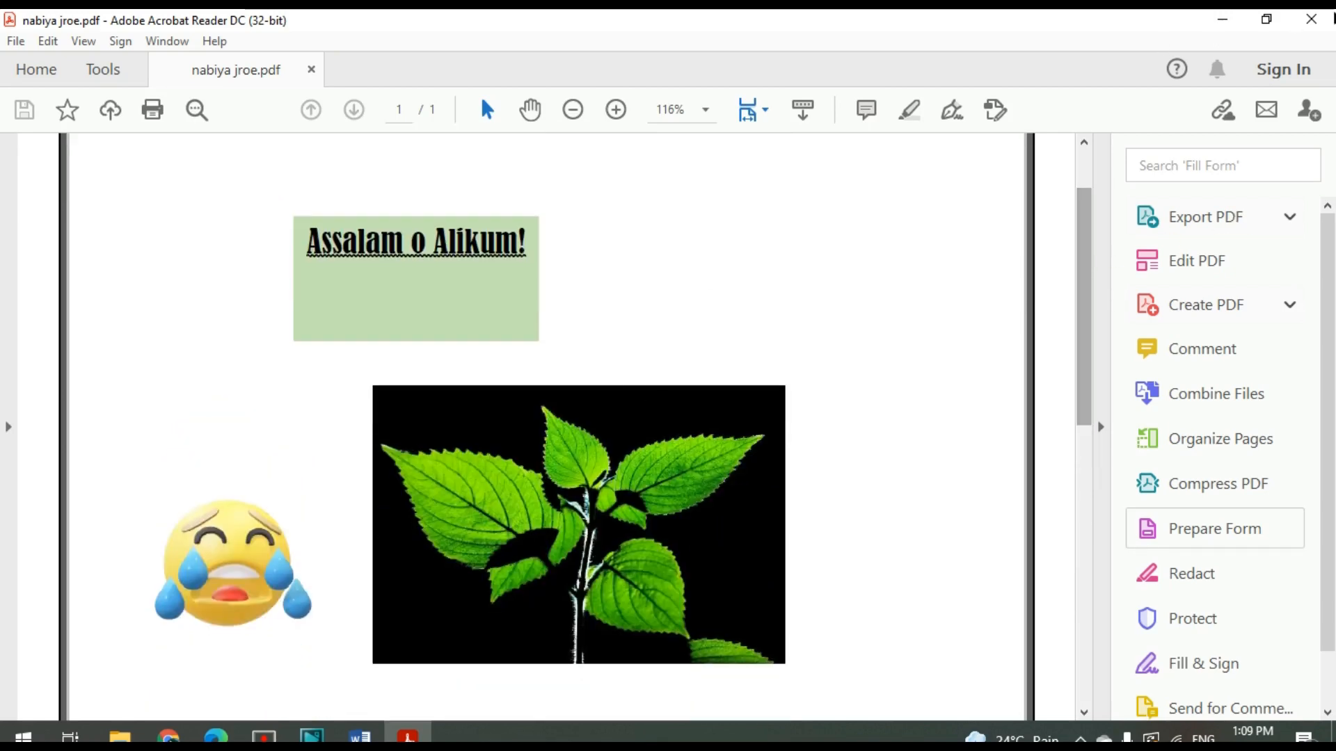
pyautogui.click(1330, 21)
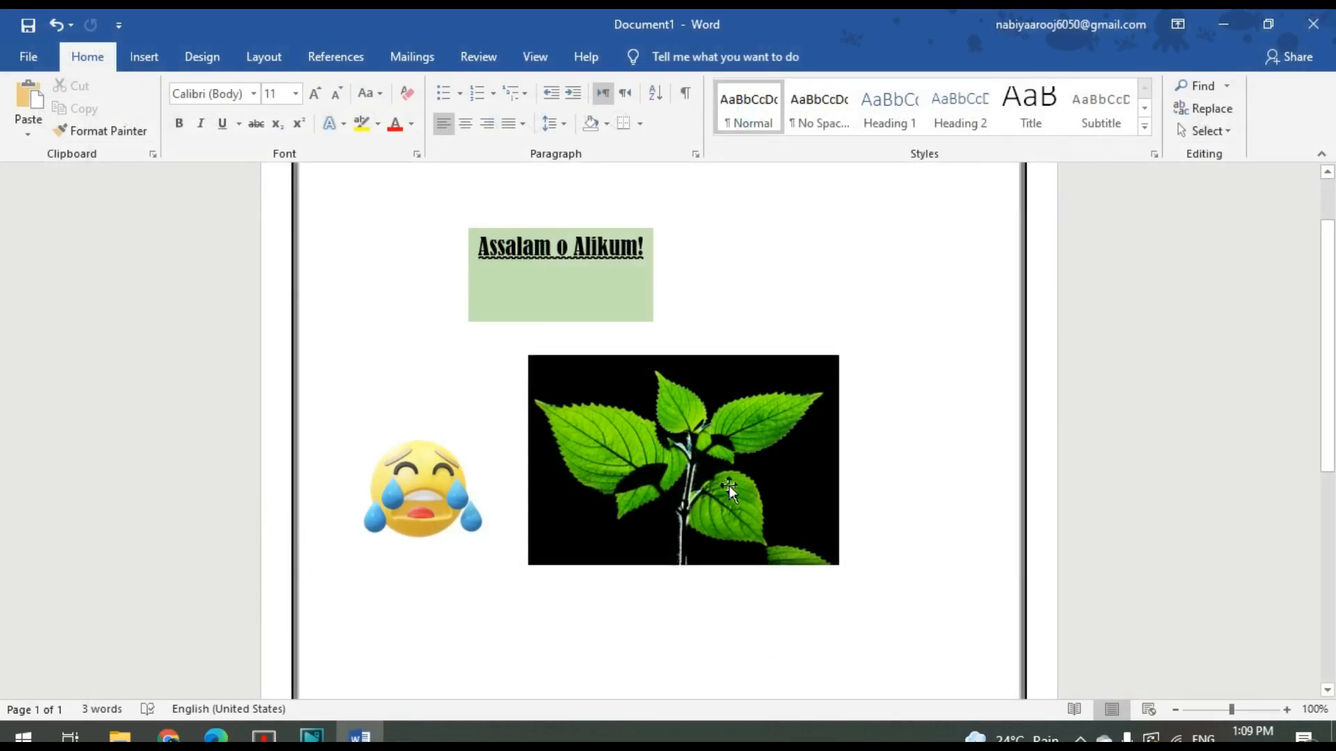
pyautogui.moveTo(1334, 426); pyautogui.dragTo(1335, 355)
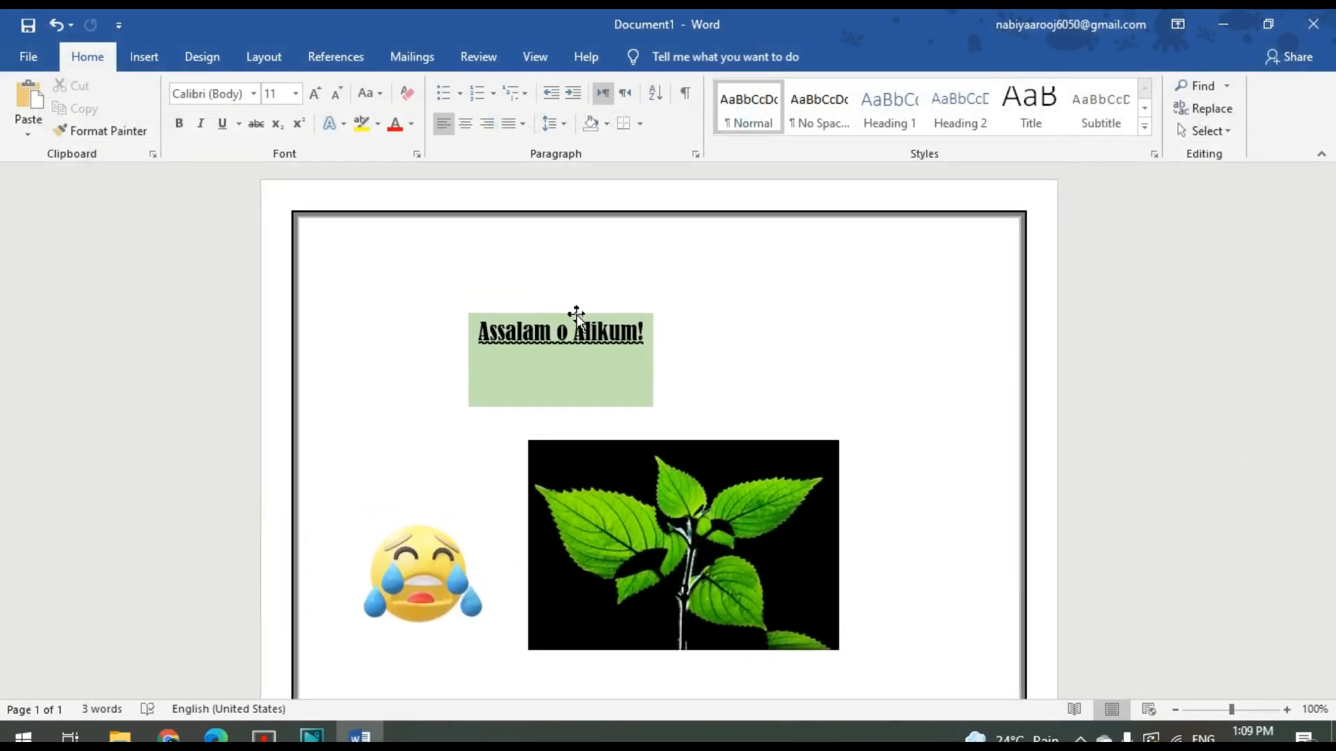